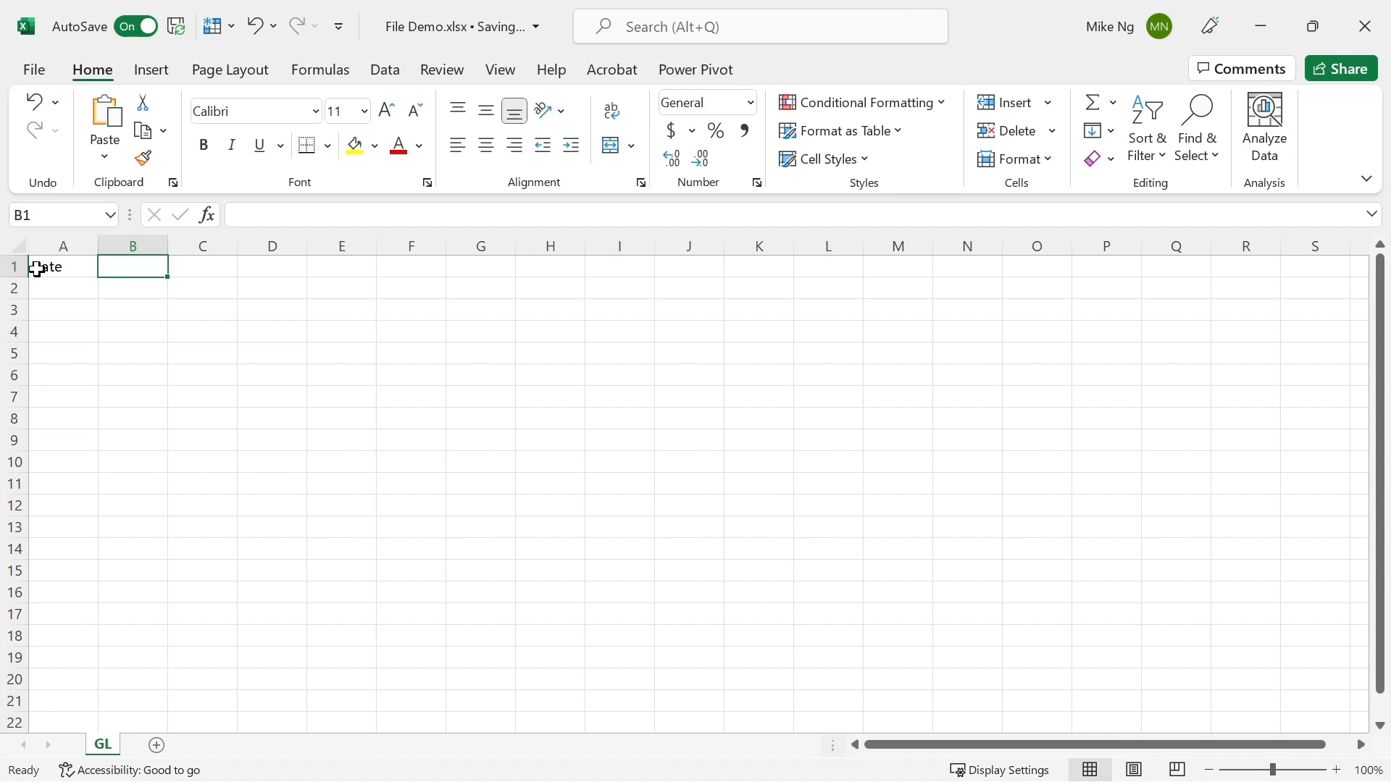
- Enter the headers Account code in B1 and Account description in C1
{"action": "type", "text": "A"}
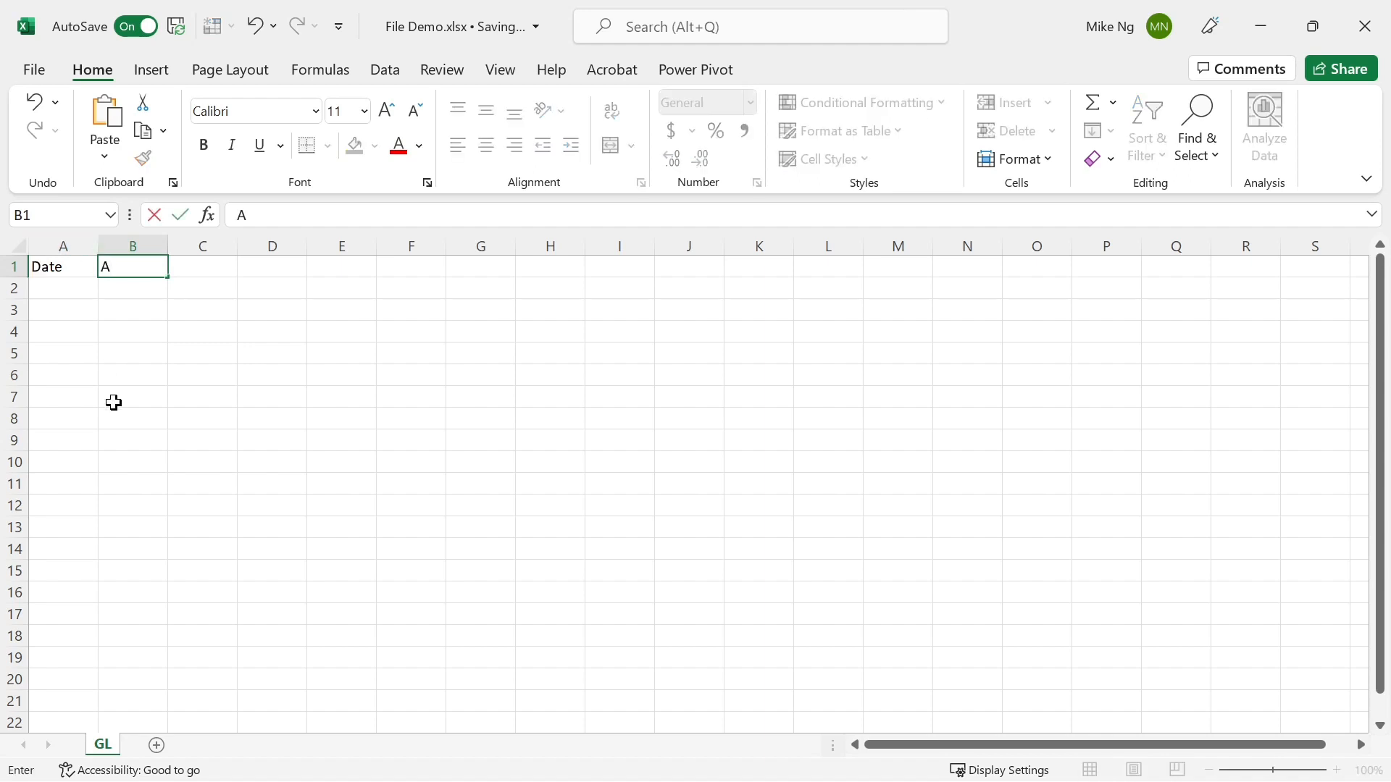
{"action": "type", "text": "ccount code"}
{"action": "key", "text": "Tab"}
{"action": "type", "text": "Ac"}
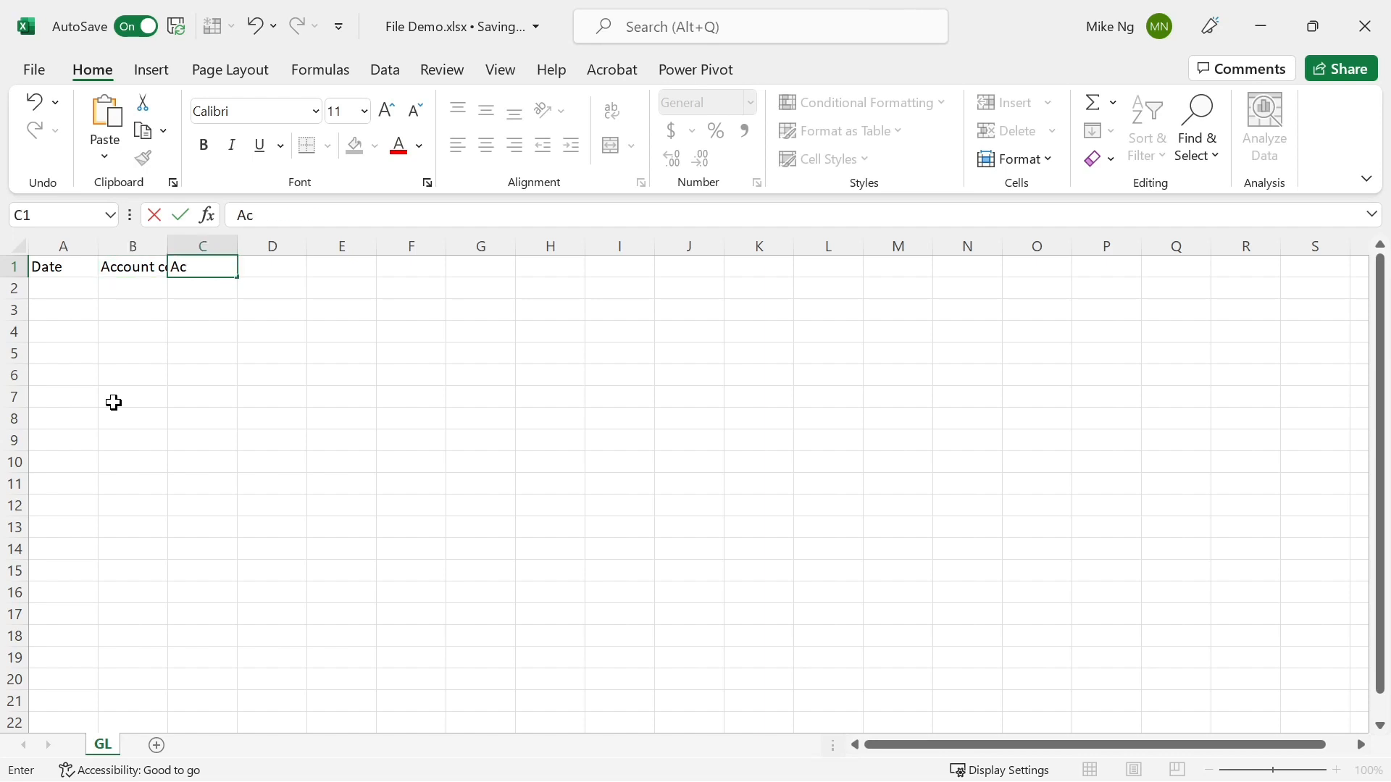
{"action": "type", "text": "count descriptio"}
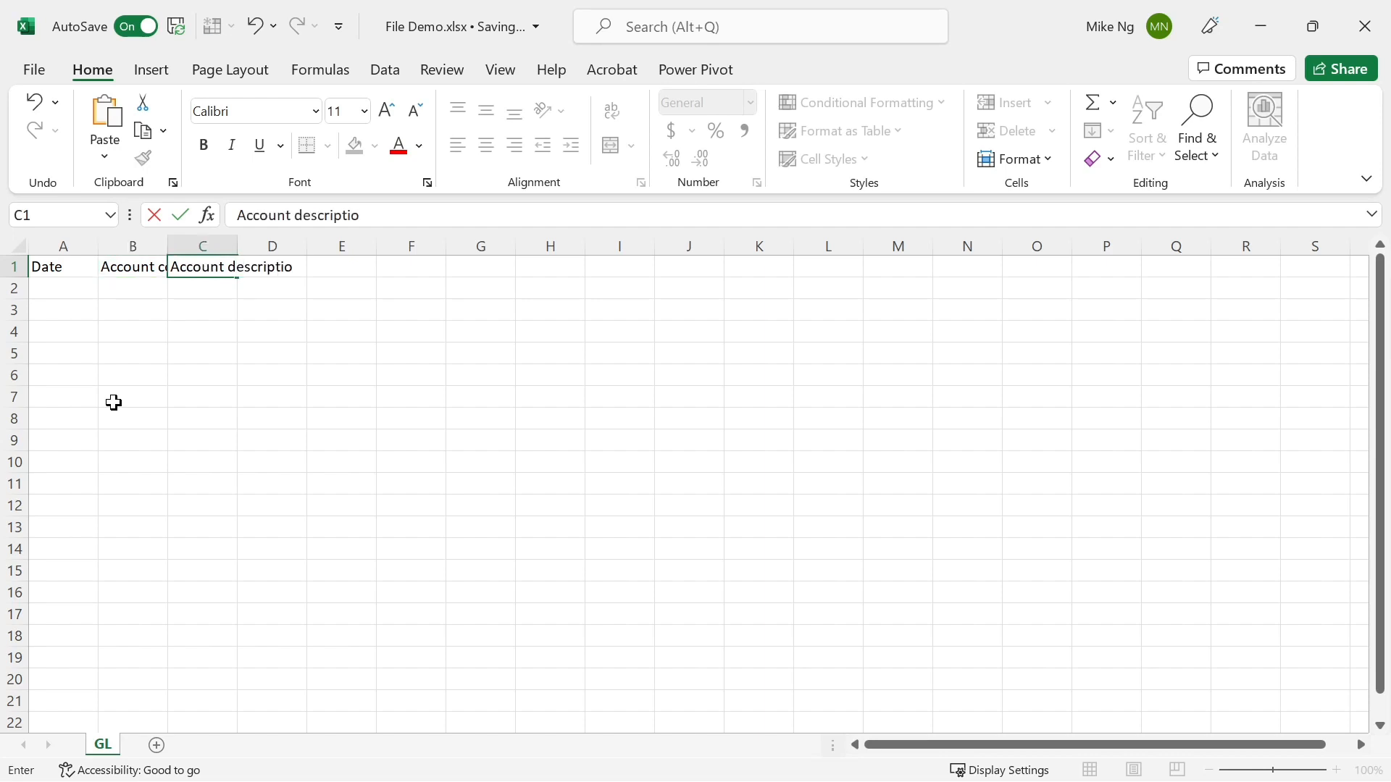
{"action": "type", "text": "n"}
{"action": "key", "text": "Tab"}
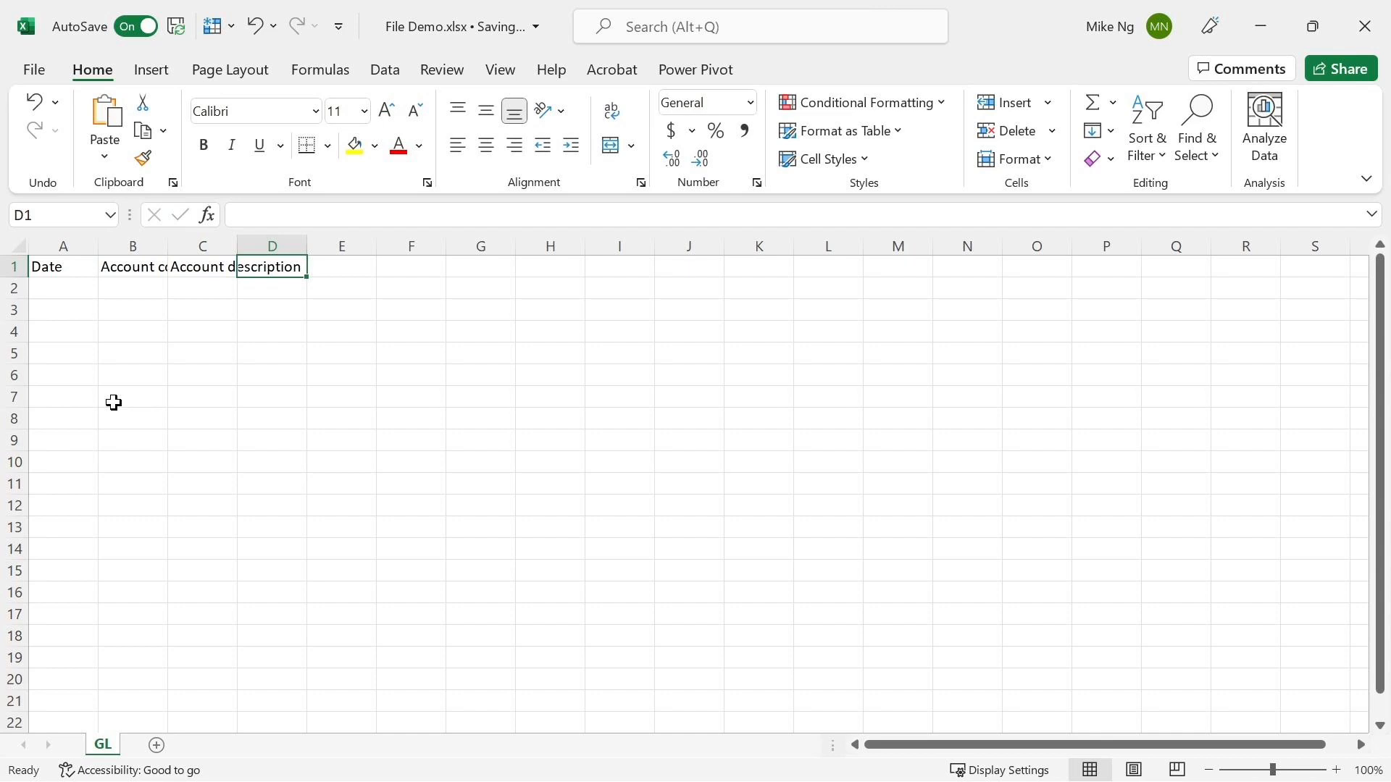
- Enter the headers Reference number, Transaction description, Amount in functional currency and Account in document currency in D1 through G1
{"action": "type", "text": "Reference number"}
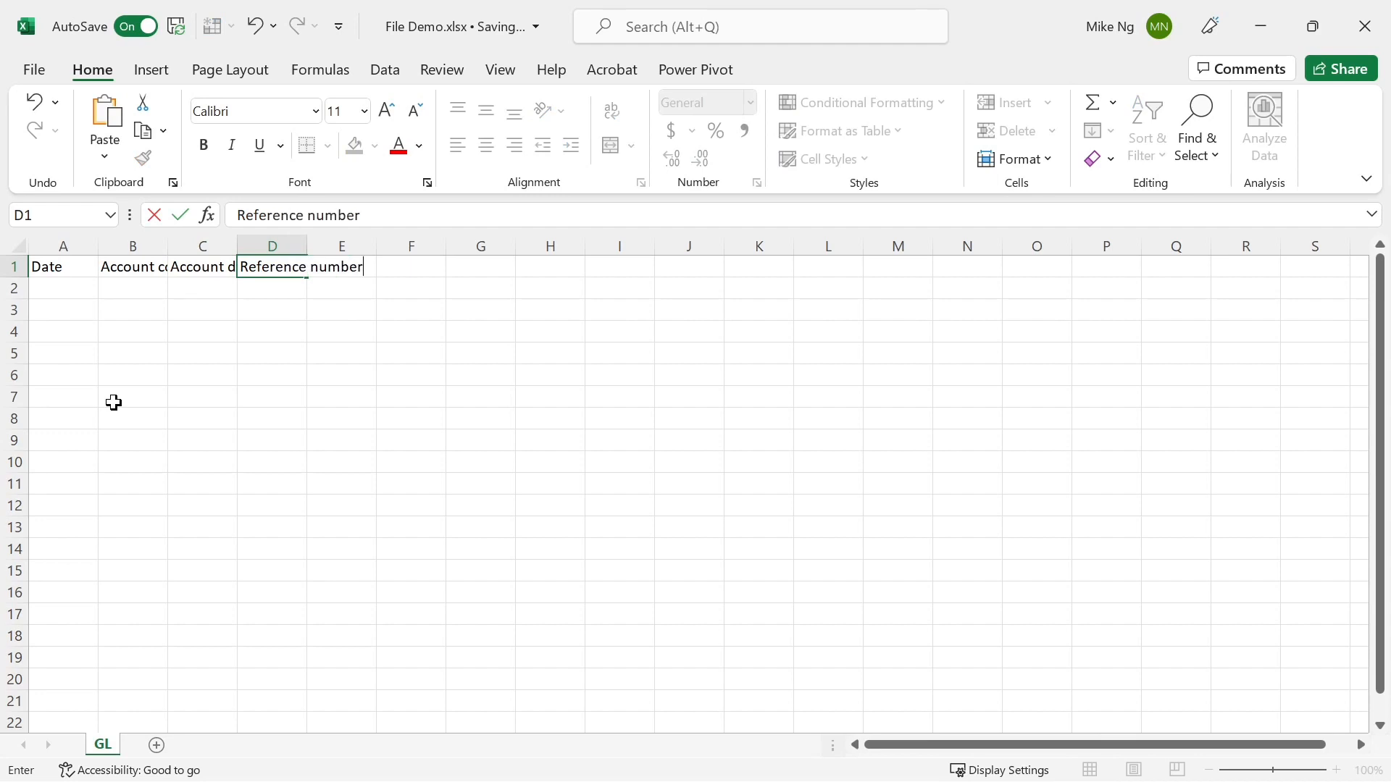
{"action": "key", "text": "Tab"}
{"action": "type", "text": "Transaction description"}
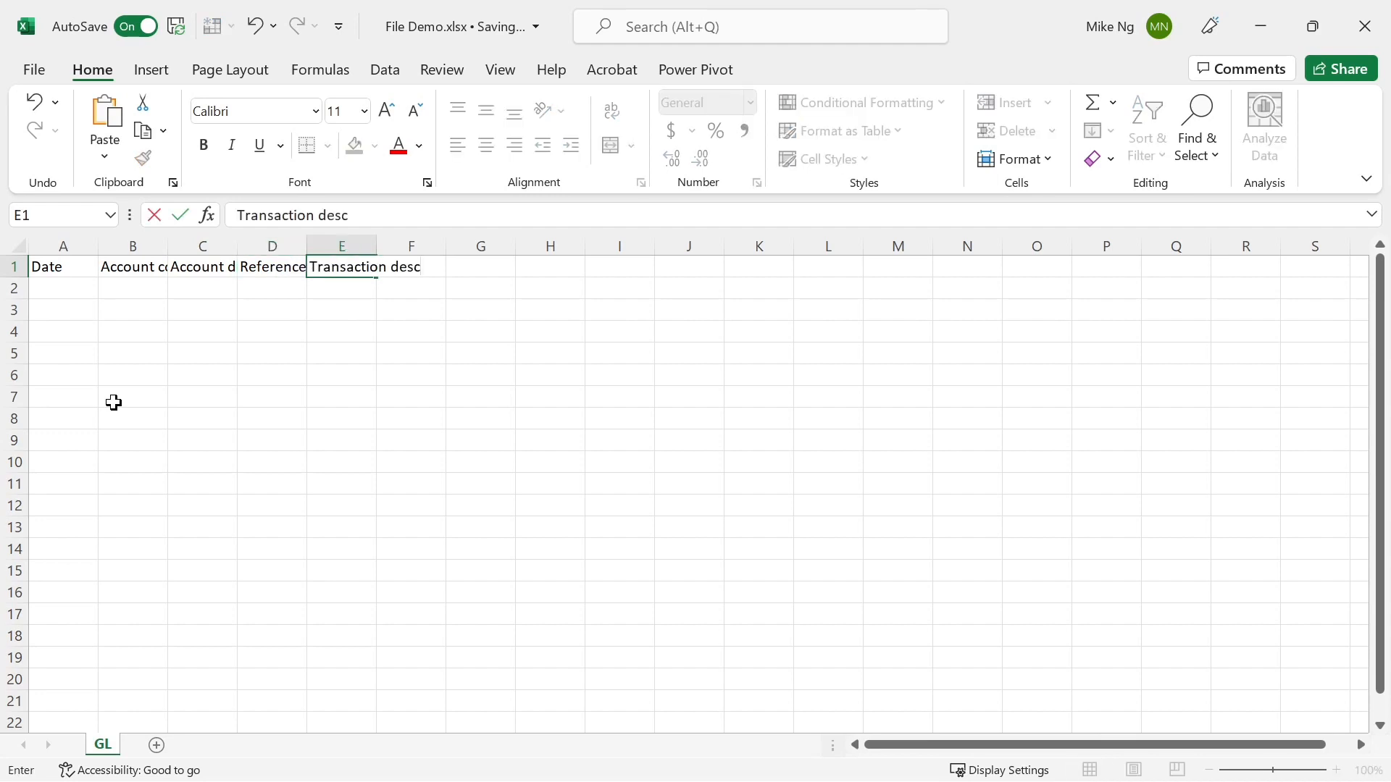
{"action": "key", "text": "Tab"}
{"action": "type", "text": "Amount in functional currency"}
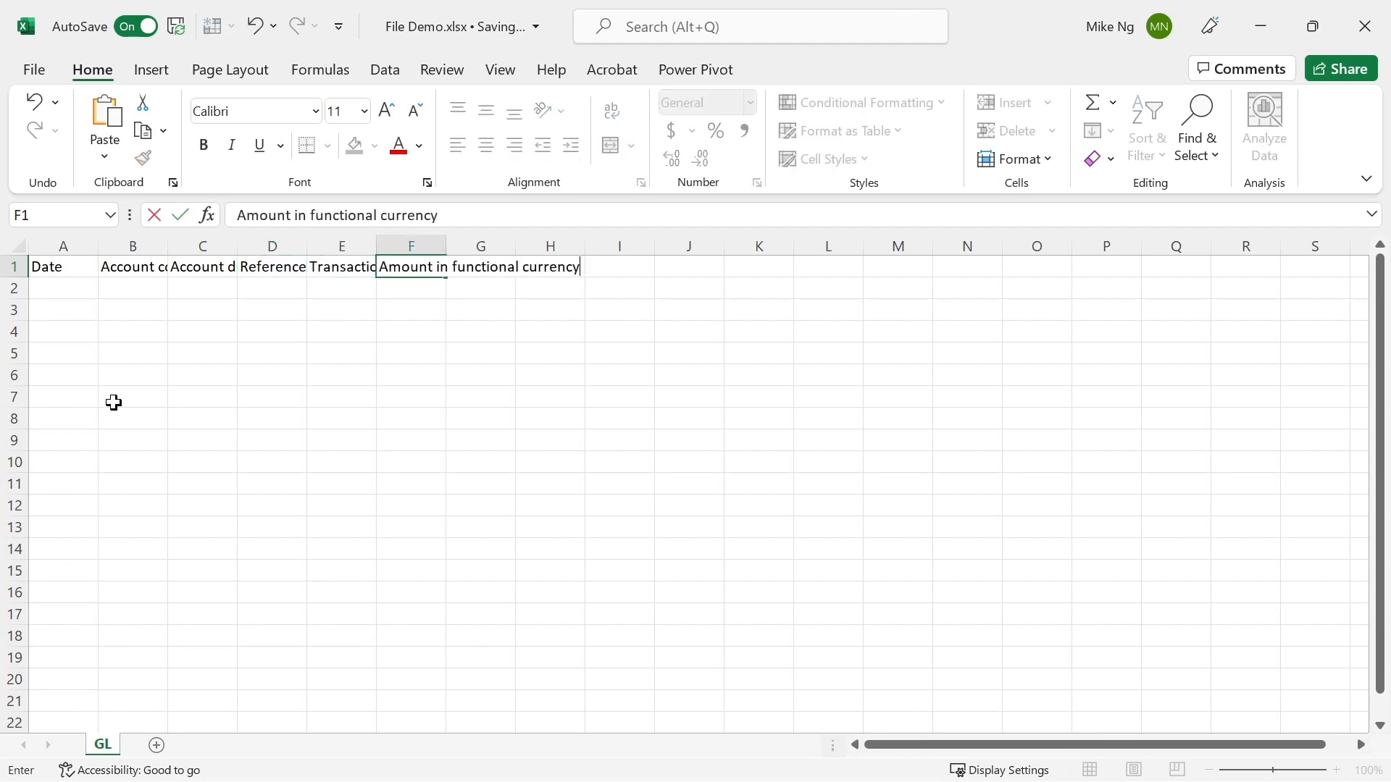
{"action": "key", "text": "Tab"}
{"action": "type", "text": "Account in document currency"}
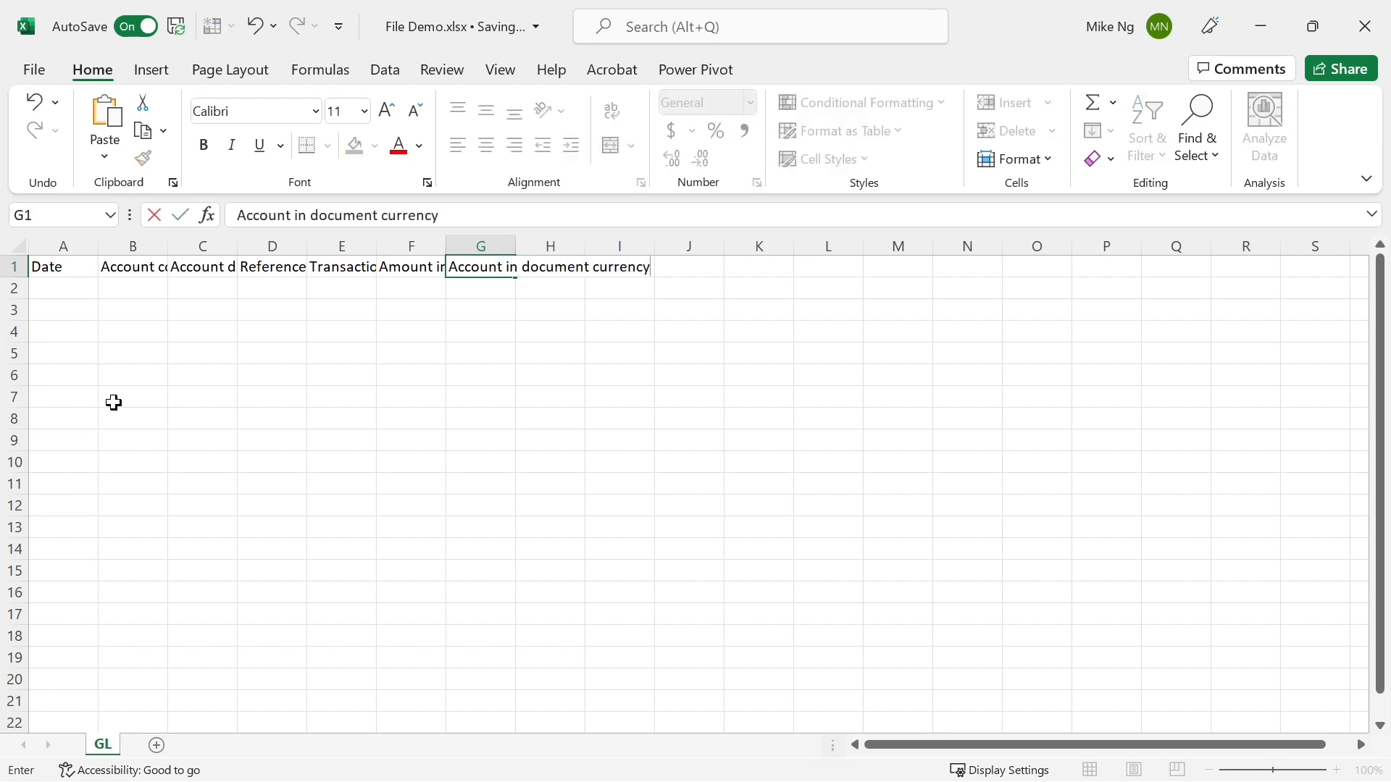
{"action": "key", "text": "Return"}
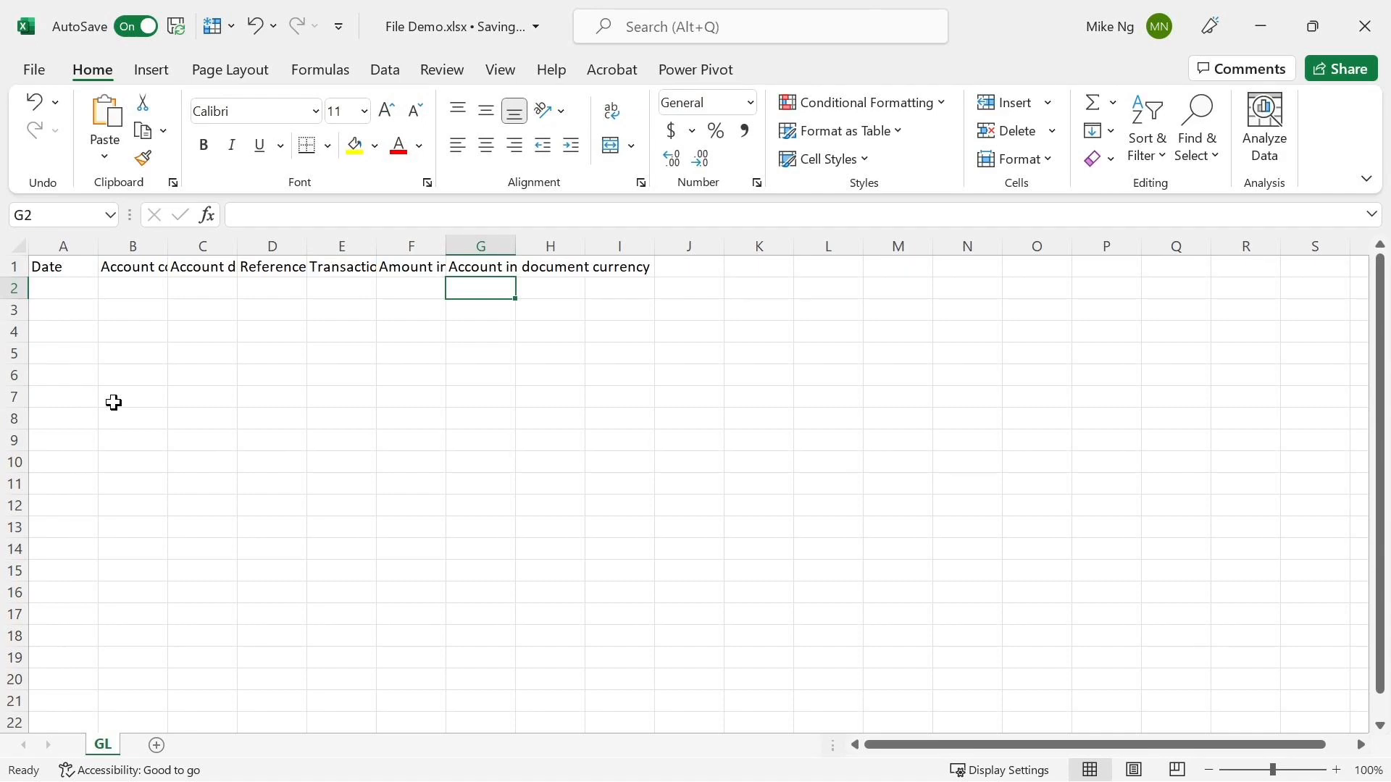
- Enter EUR 100 in G2 and the test formula =G2*2 in H2
{"action": "type", "text": "EUR 100"}
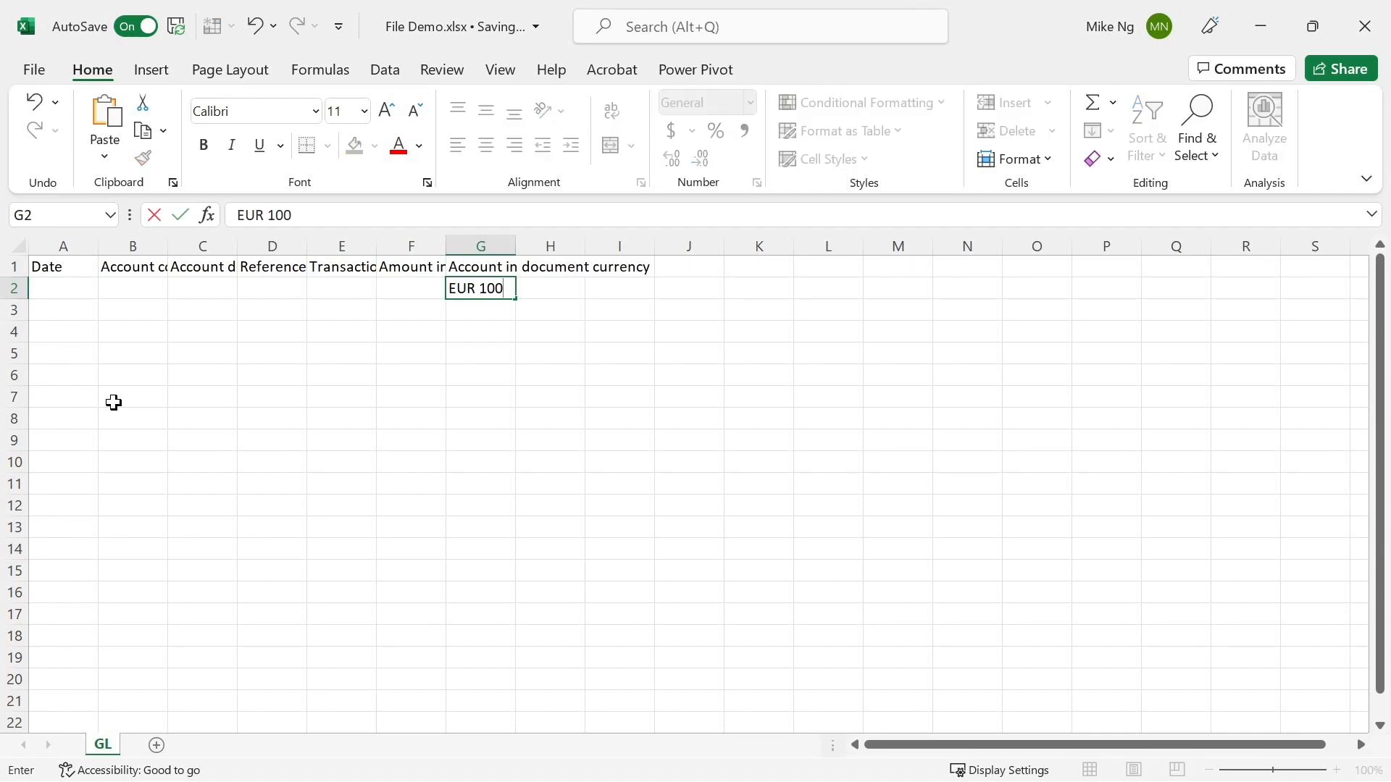
{"action": "key", "text": "Tab"}
{"action": "type", "text": "=G2*100"}
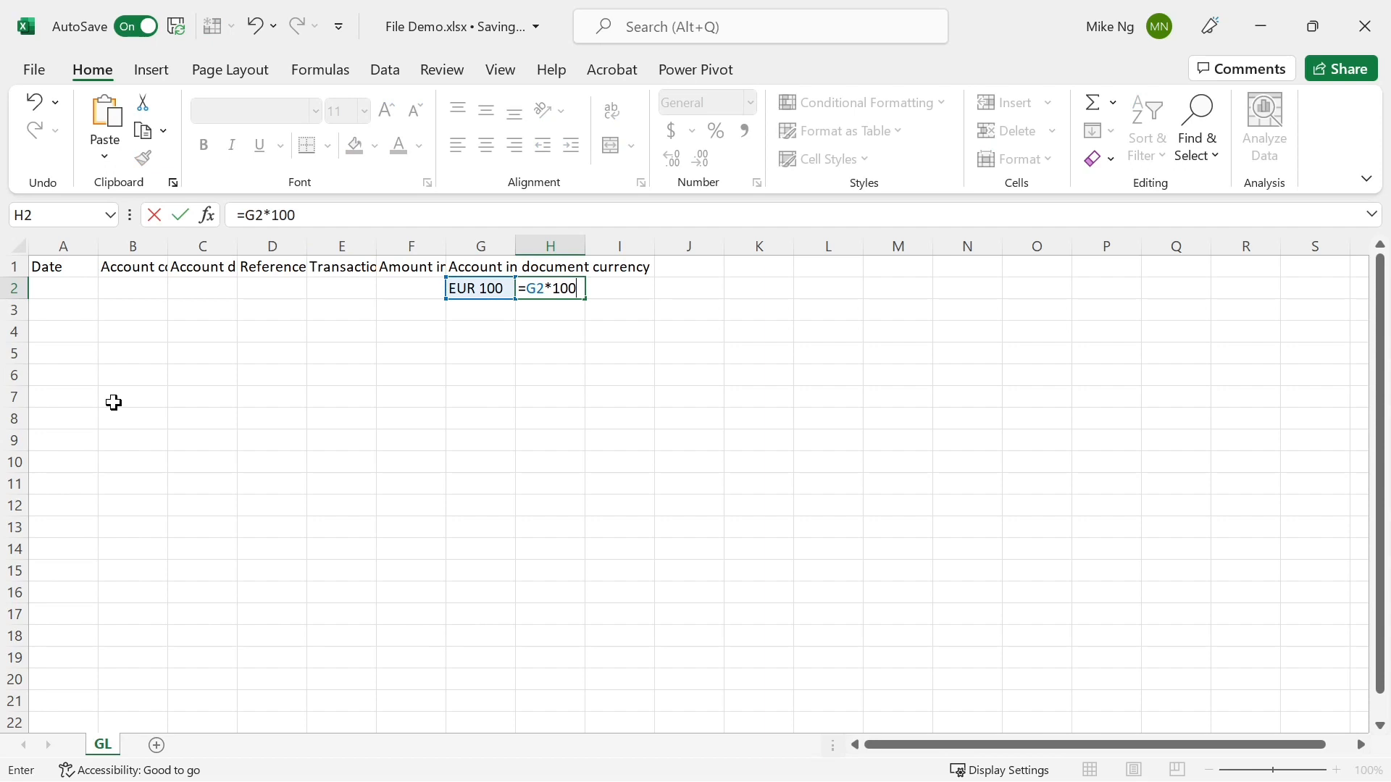
{"action": "key", "text": "Return"}
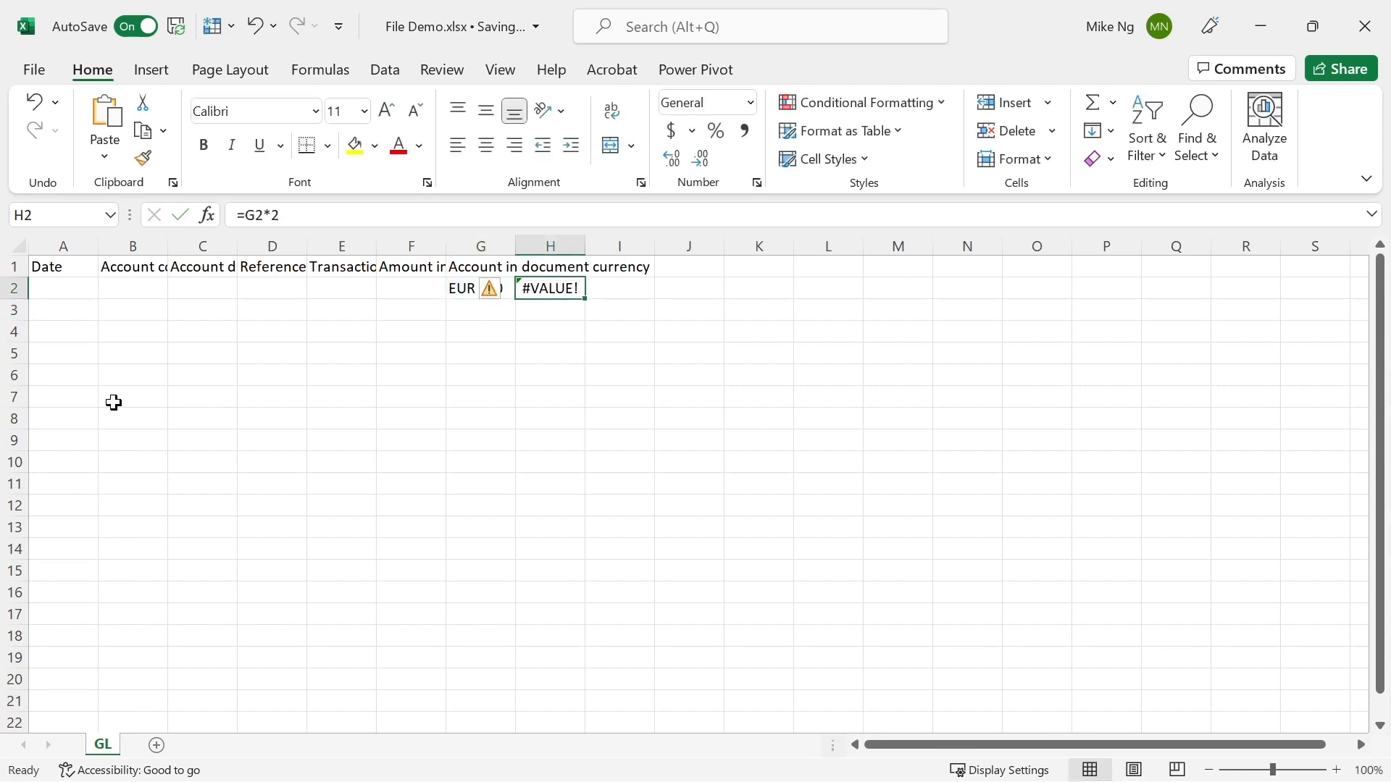
- Clear the trial entries in G2:H2
{"action": "key", "text": "shift+Left"}
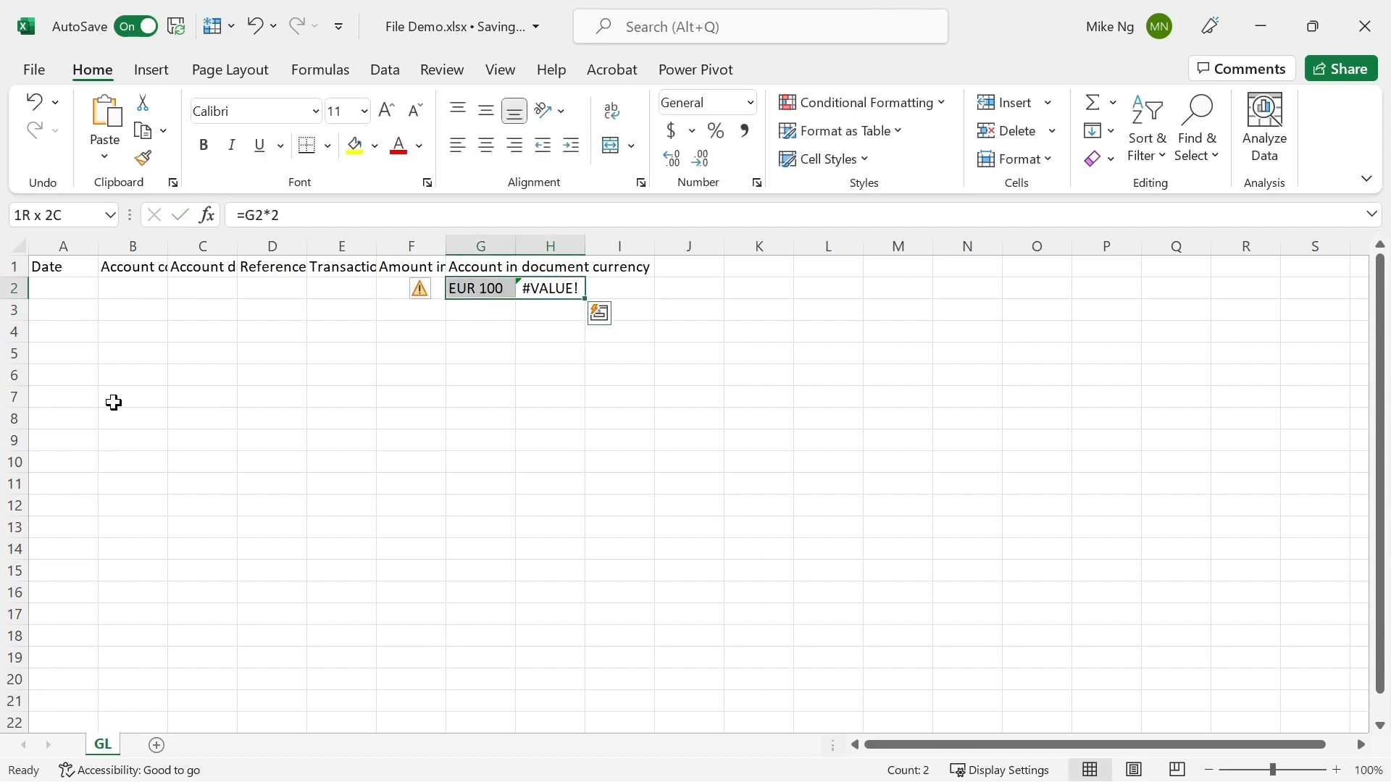
{"action": "key", "text": "Delete"}
{"action": "key", "text": "Up"}
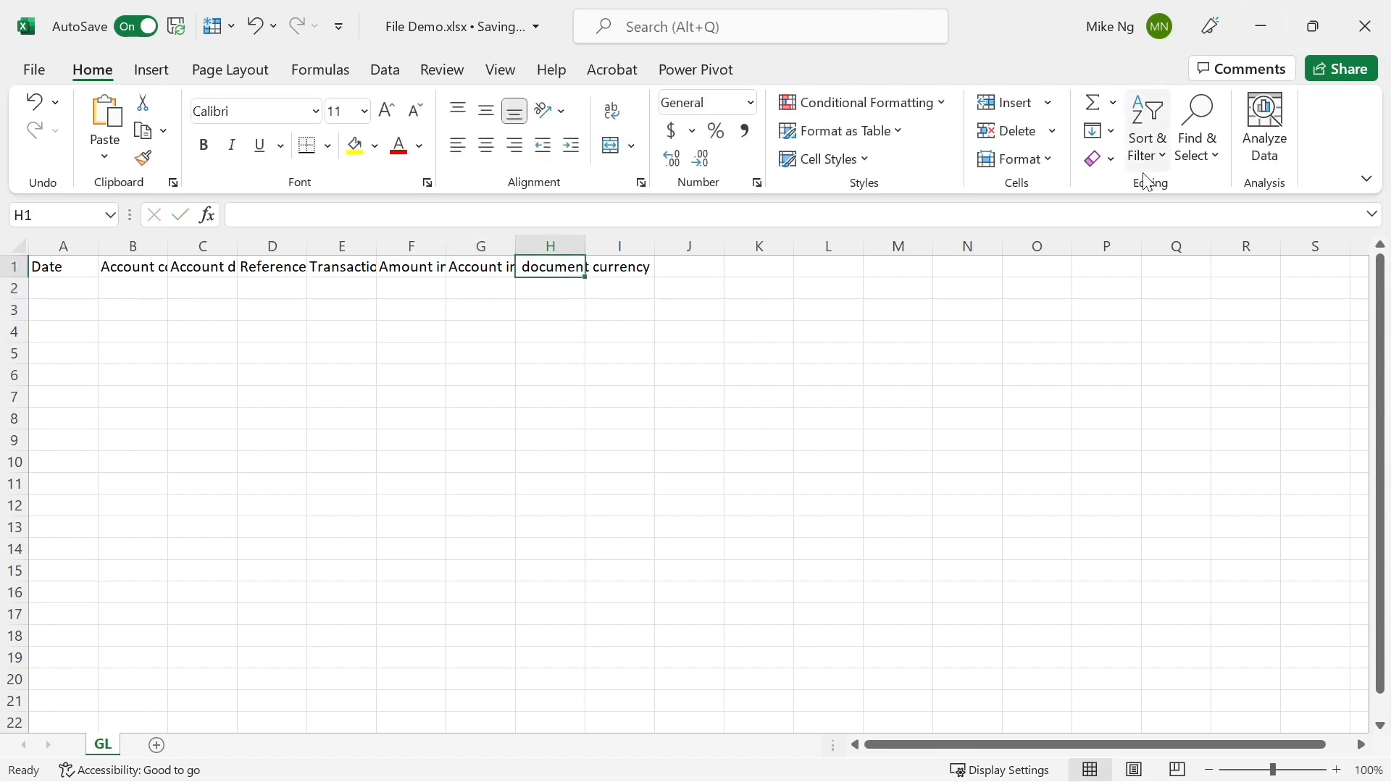
- Insert a column before the Account in document currency column and give it the header Document currency
{"action": "left_click", "coordinate": [476, 234]}
{"action": "right_click", "coordinate": [477, 235]}
{"action": "left_click", "coordinate": [550, 420]}
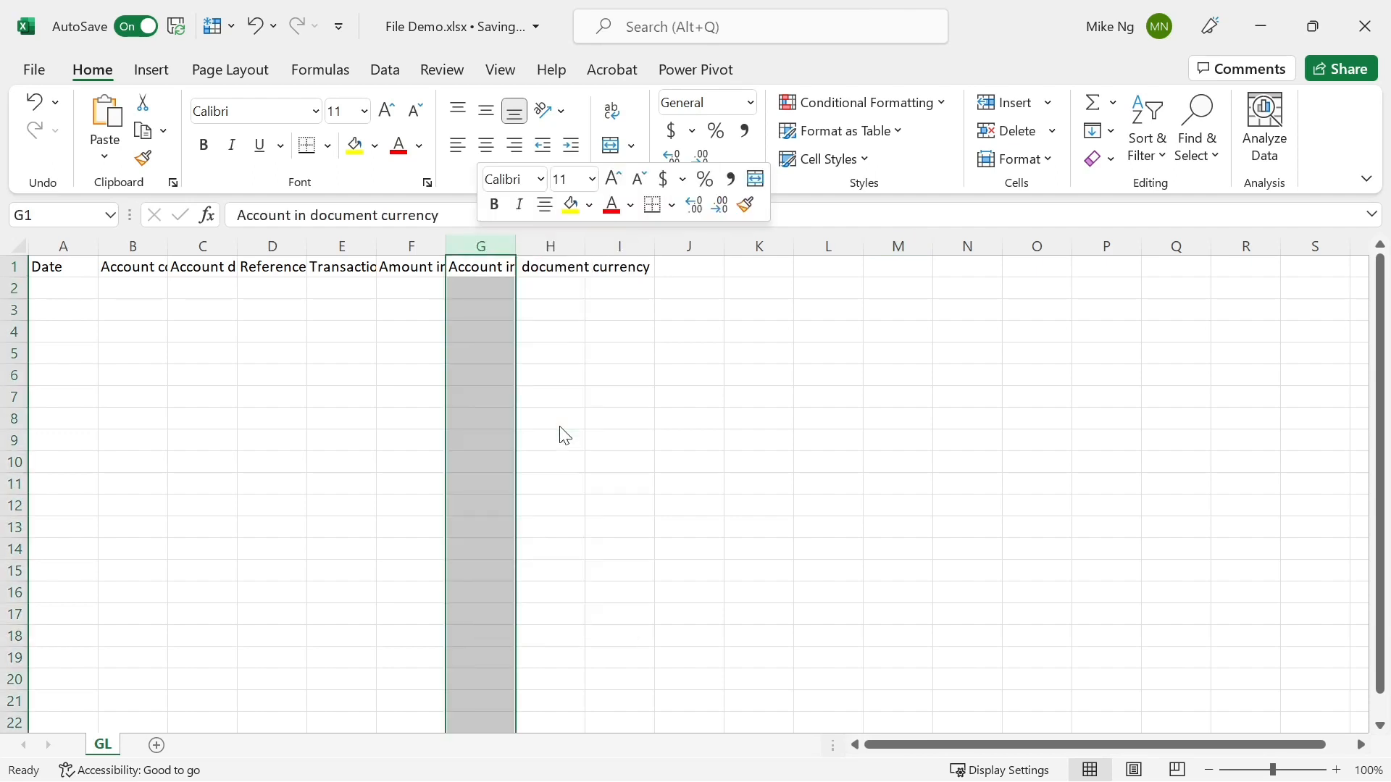
{"action": "left_click", "coordinate": [493, 262]}
{"action": "type", "text": "Document currency"}
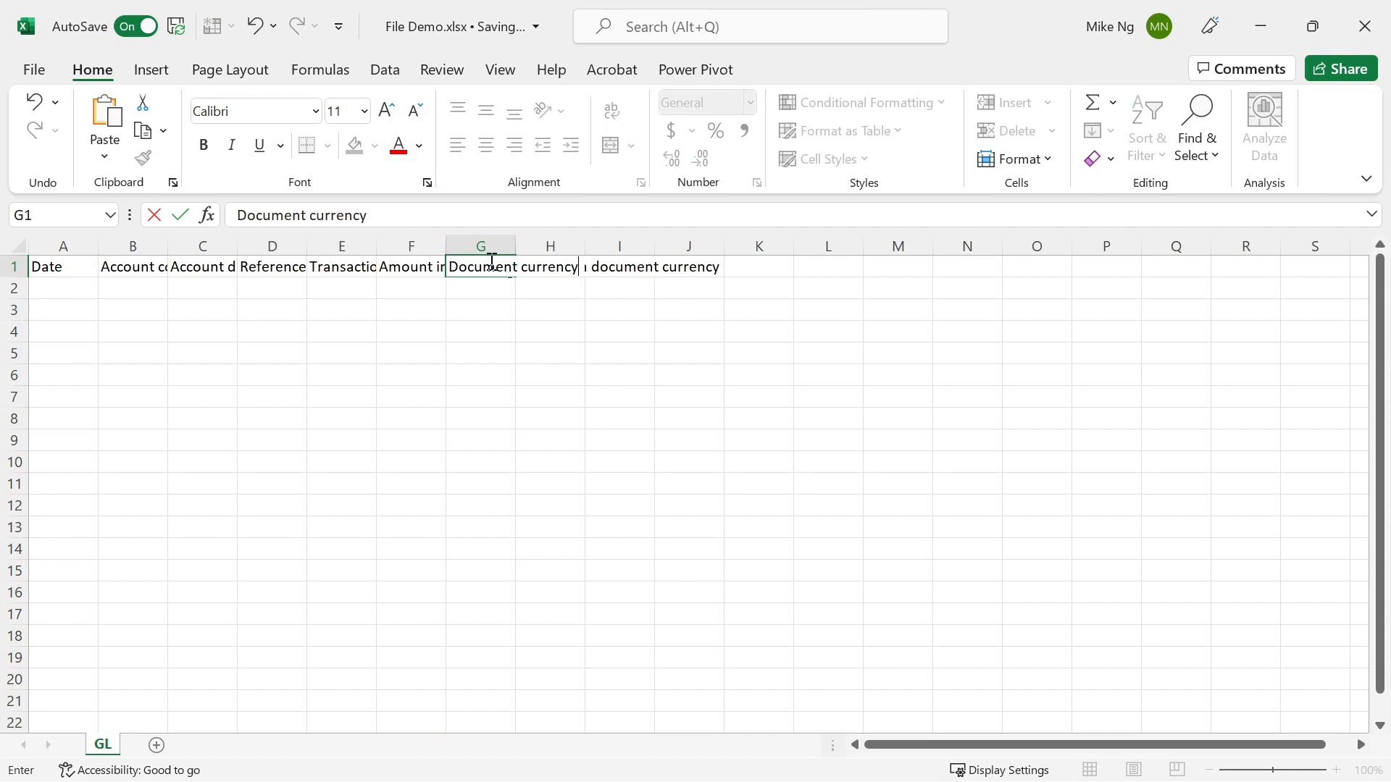
{"action": "key", "text": "Tab"}
- Enter the header Exchange rate in I1
{"action": "key", "text": "Tab"}
{"action": "type", "text": "Exch"}
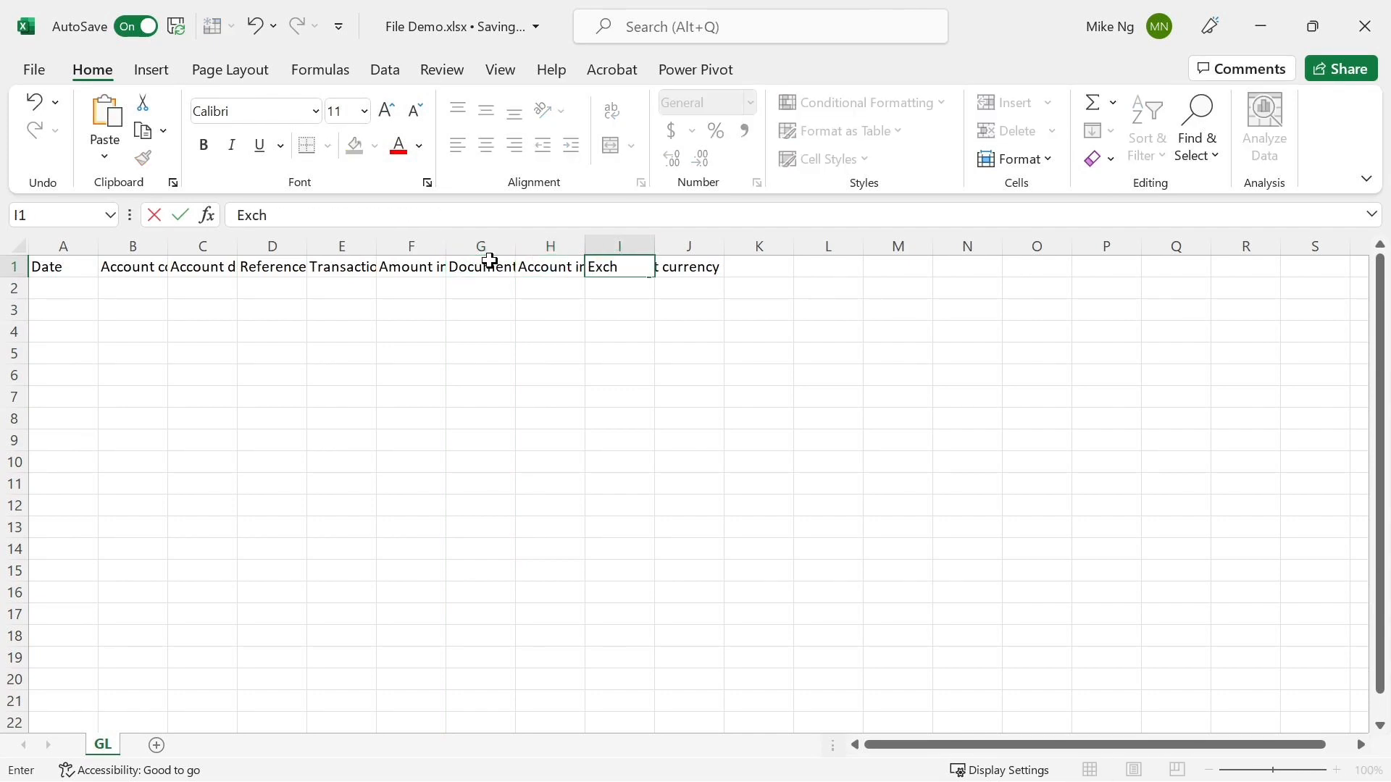
{"action": "type", "text": "ange rate"}
{"action": "key", "text": "Return"}
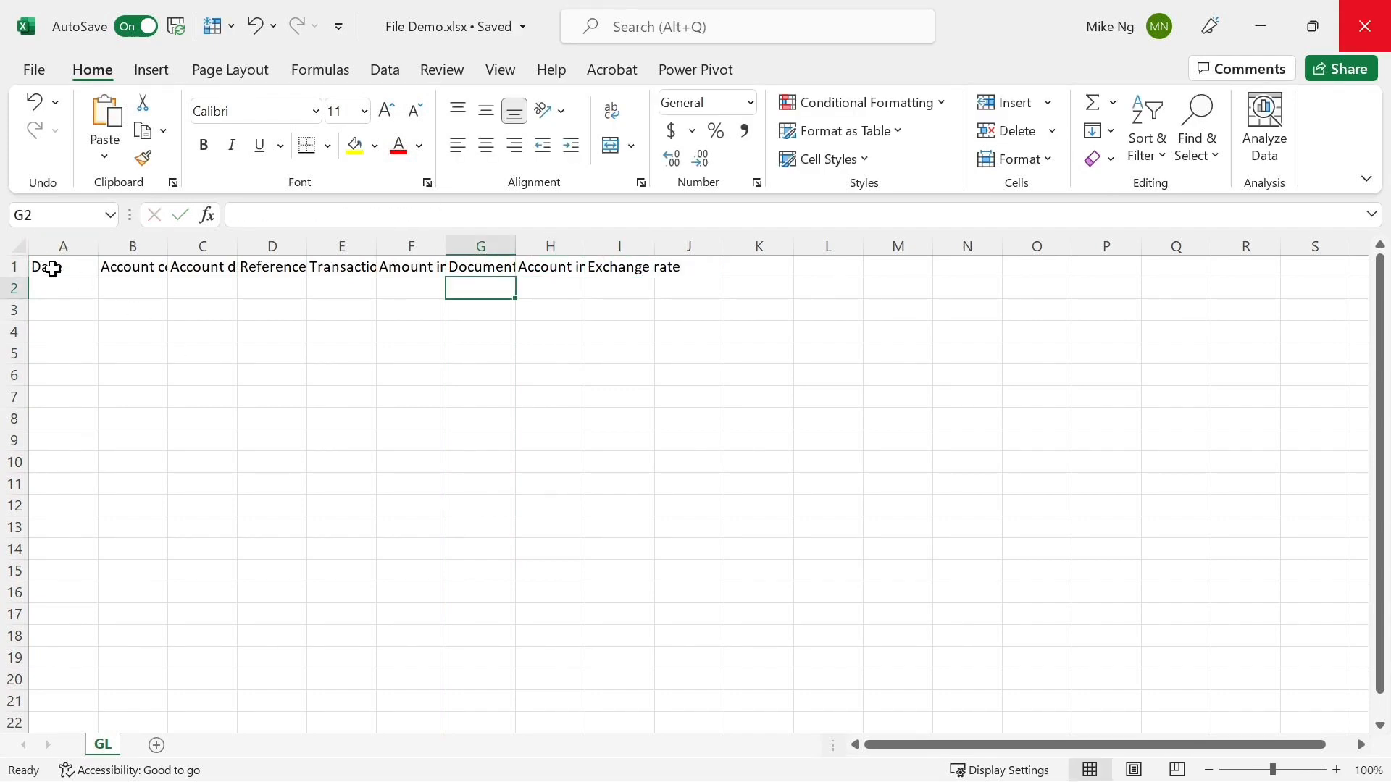
- Create a table from the header range A1:I1 with the option that it has headers
{"action": "left_click_drag", "start_coordinate": [45, 267], "coordinate": [635, 256]}
{"action": "left_click", "coordinate": [151, 70]}
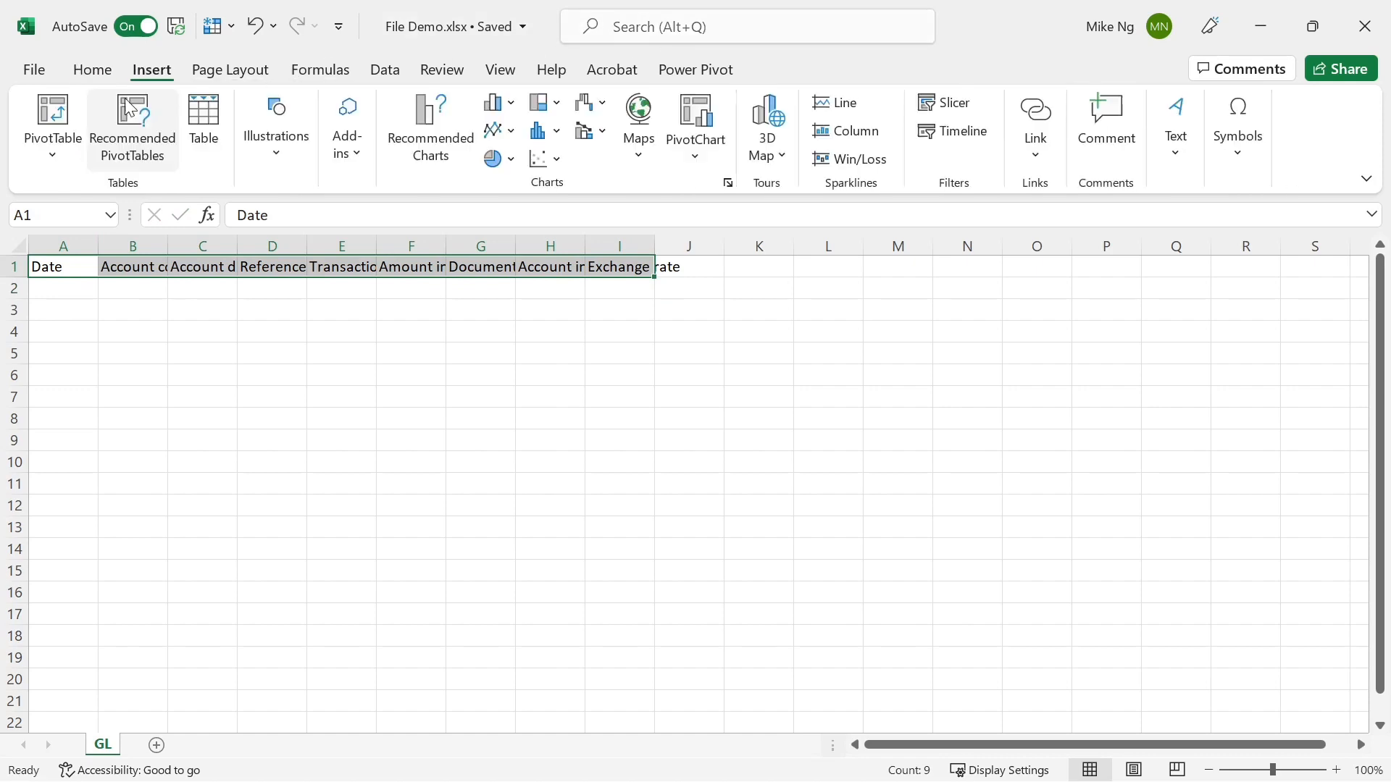
{"action": "left_click", "coordinate": [199, 120]}
{"action": "left_click", "coordinate": [656, 404]}
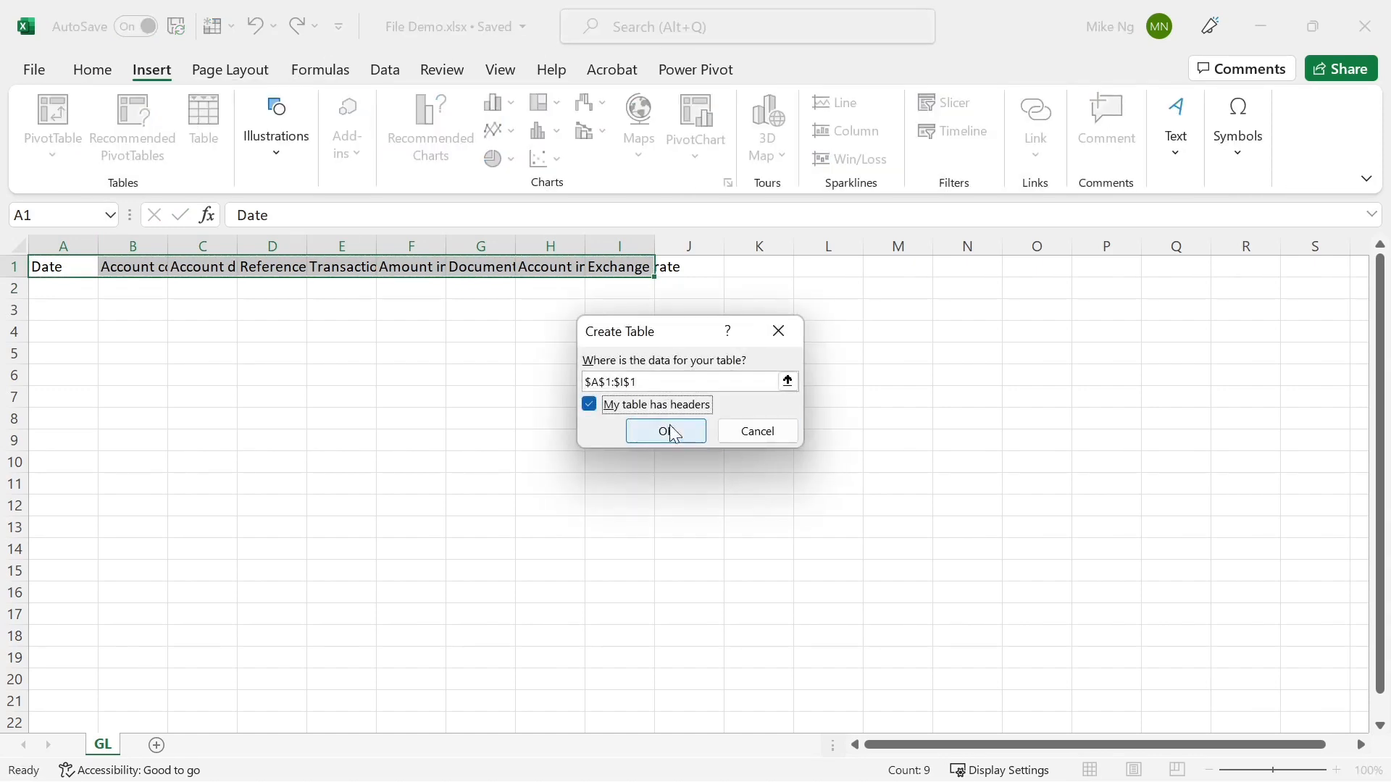
{"action": "left_click", "coordinate": [666, 432]}
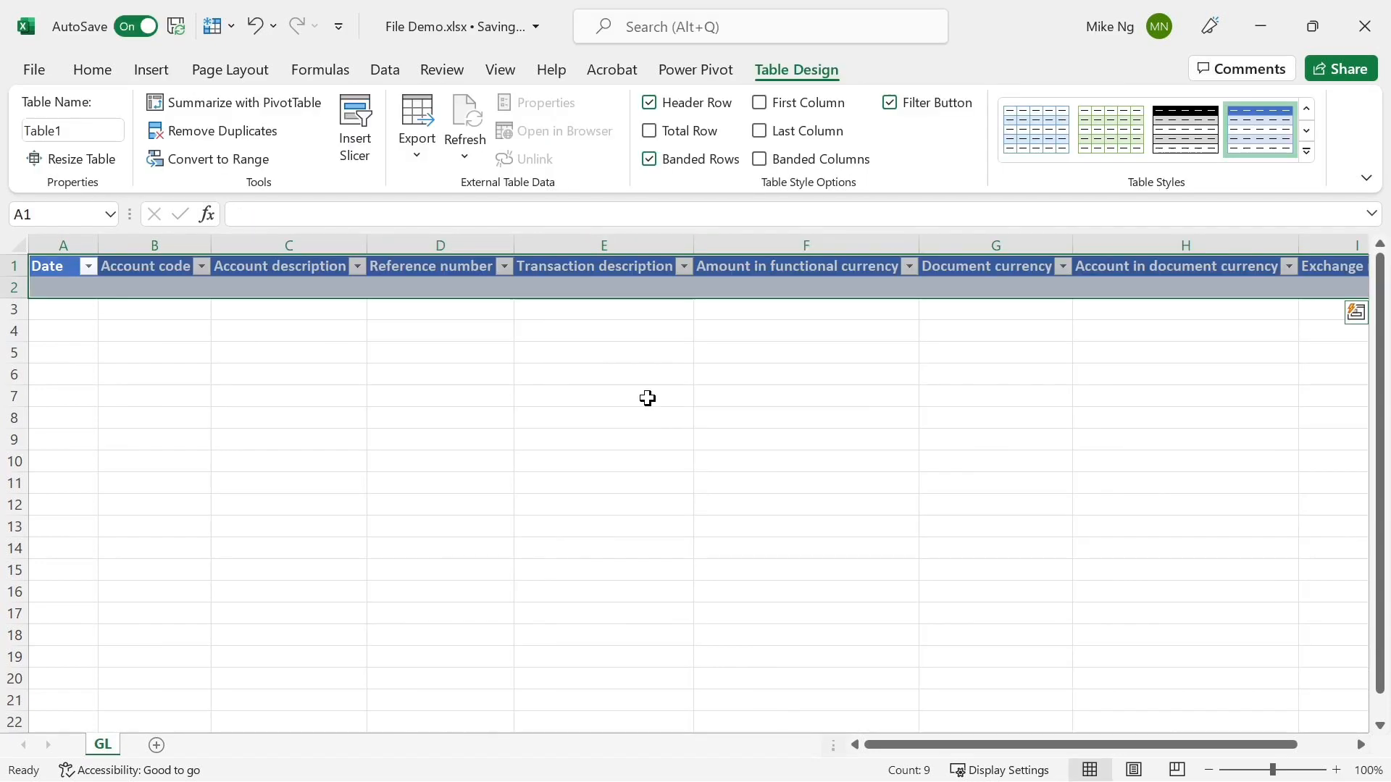
- Name the table GL and make all its columns one equal, wider width
{"action": "left_click", "coordinate": [71, 130]}
{"action": "type", "text": "GL"}
{"action": "key", "text": "Return"}
{"action": "left_click", "coordinate": [14, 245]}
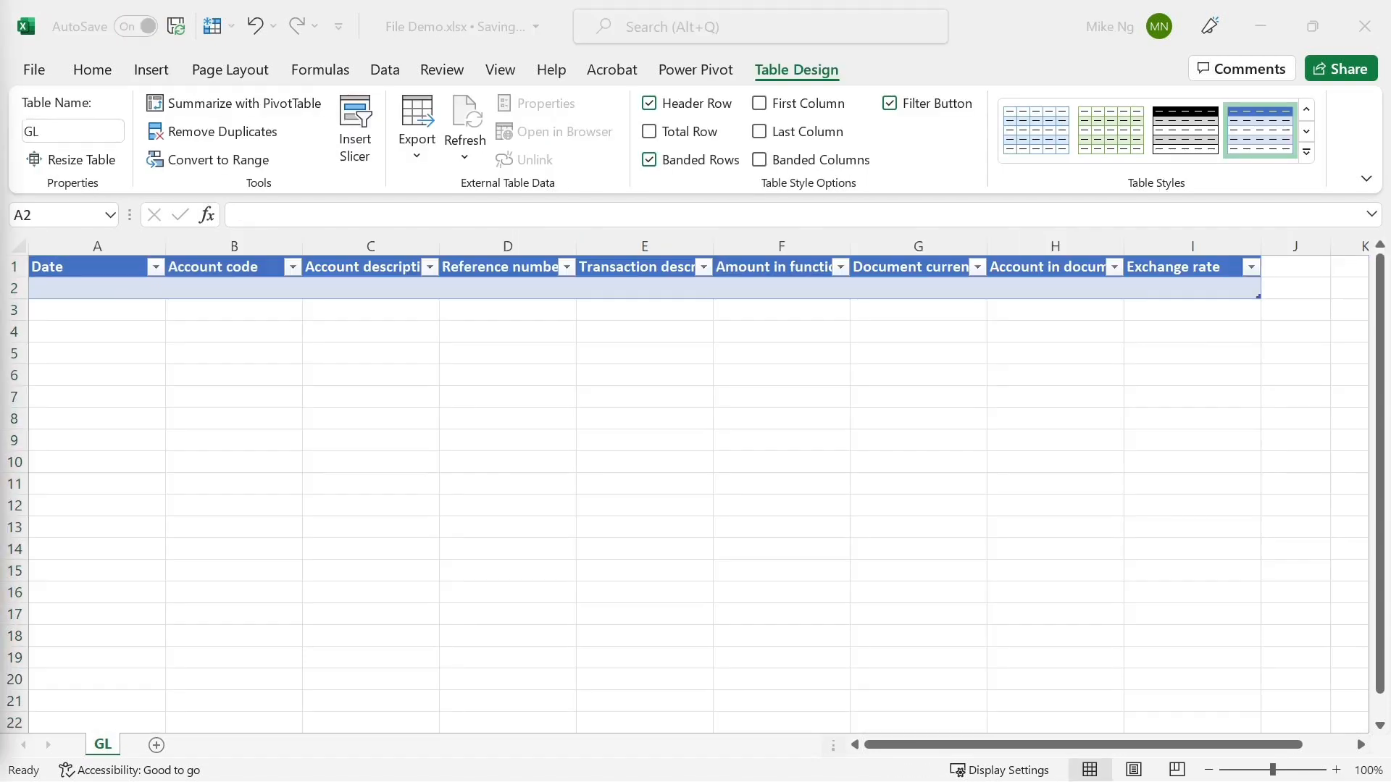
- Add a new worksheet and name it COA
{"action": "left_click", "coordinate": [155, 745]}
{"action": "double_click", "coordinate": [149, 745]}
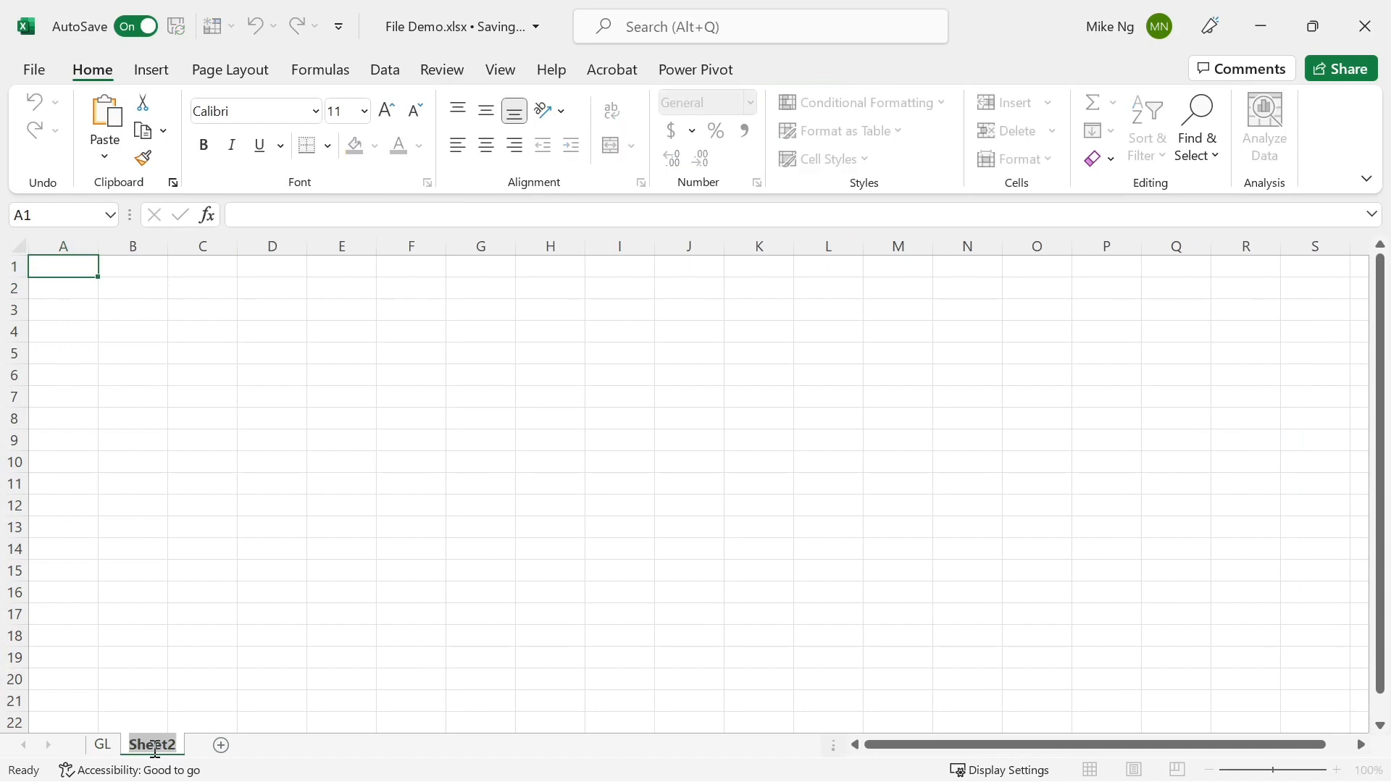
{"action": "type", "text": "COA"}
{"action": "key", "text": "Return"}
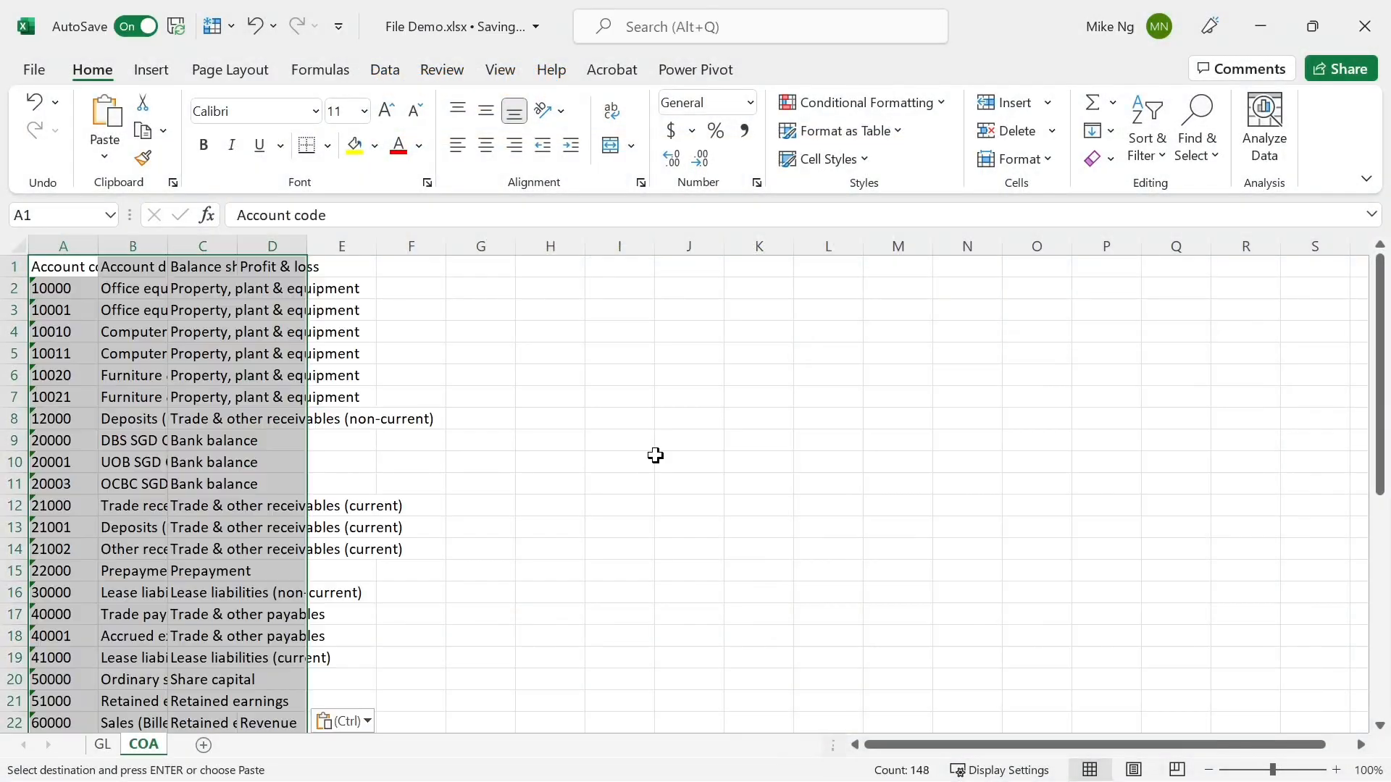
- Convert the pasted chart of accounts in A1:D42 into a table with headers
{"action": "left_click", "coordinate": [61, 351]}
{"action": "left_click_drag", "start_coordinate": [61, 266], "coordinate": [61, 268]}
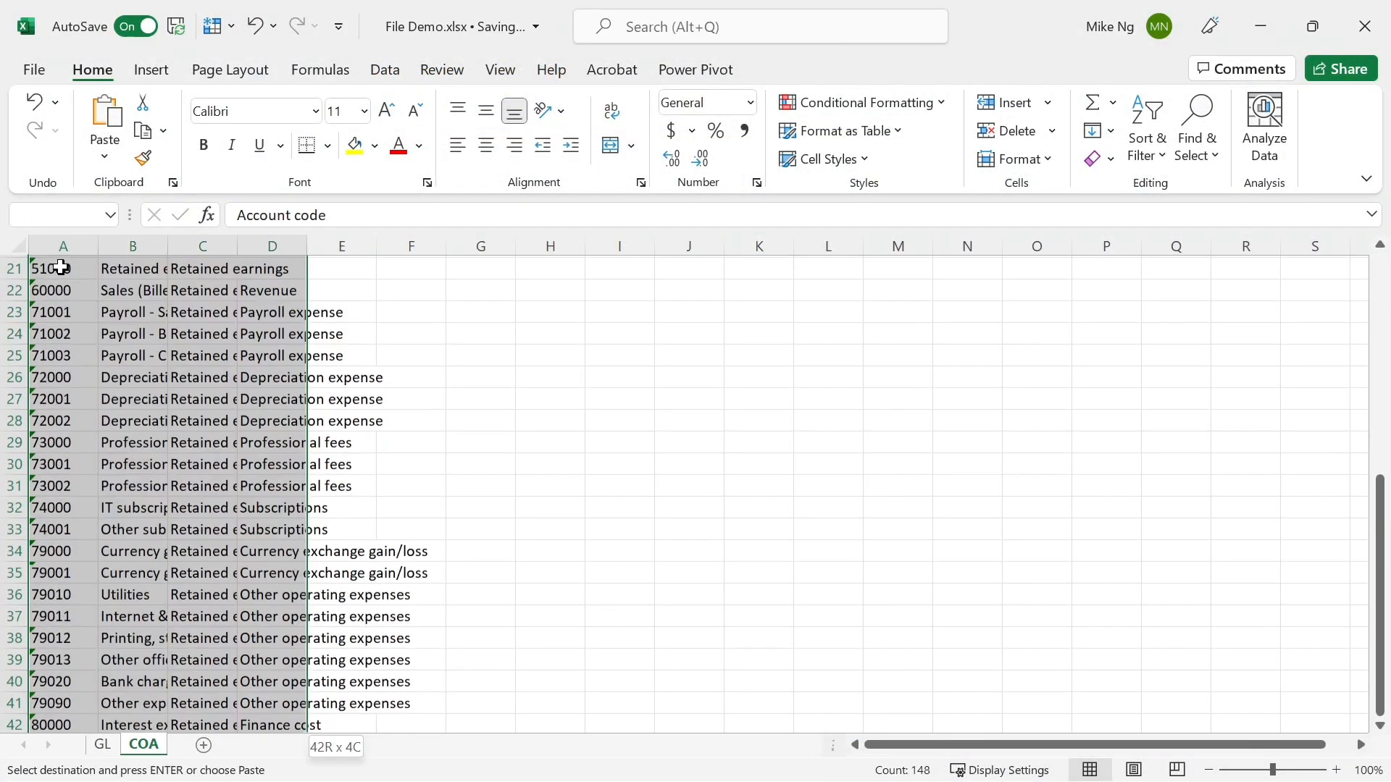
{"action": "left_click", "coordinate": [385, 70]}
{"action": "left_click", "coordinate": [169, 74]}
{"action": "left_click", "coordinate": [202, 121]}
{"action": "left_click", "coordinate": [590, 404]}
{"action": "left_click", "coordinate": [665, 432]}
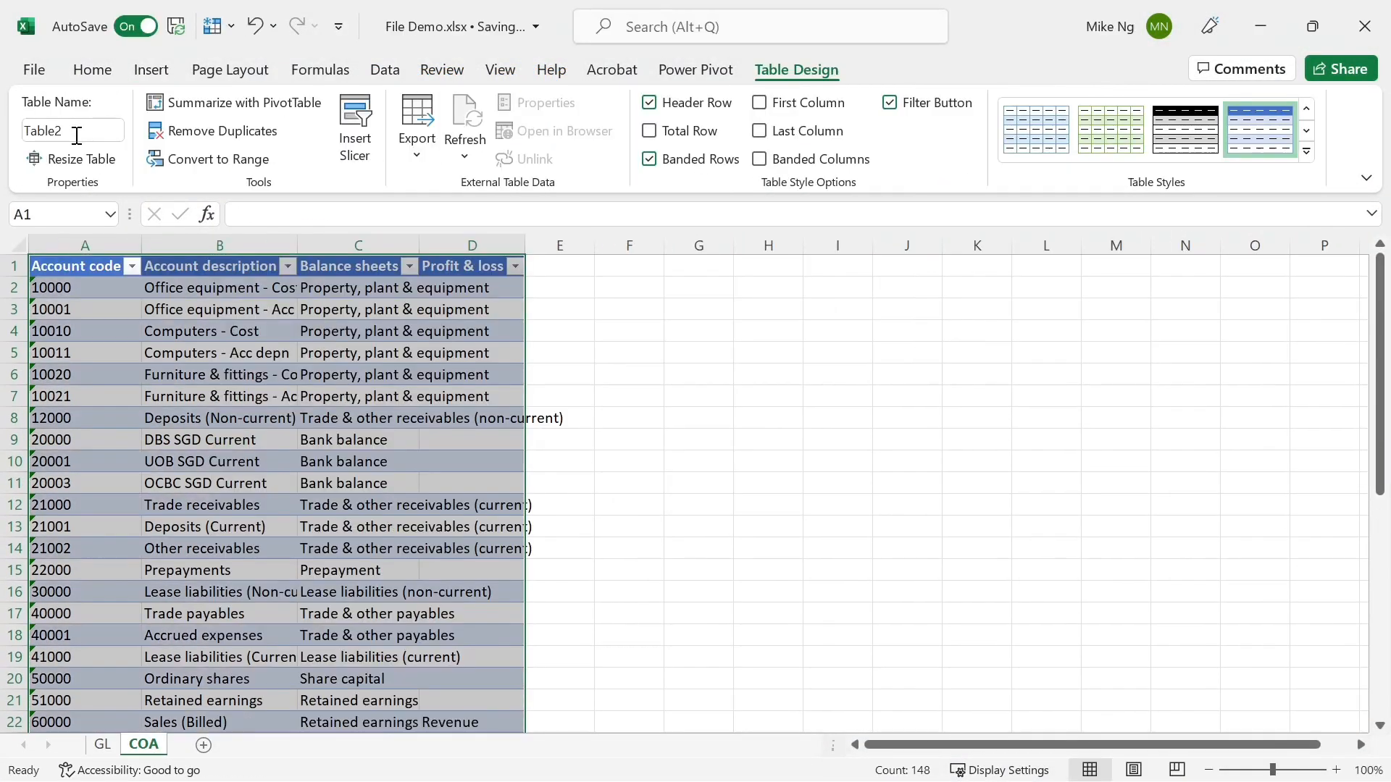
- Name the chart of accounts table COA
{"action": "left_click", "coordinate": [77, 134]}
{"action": "type", "text": "COA"}
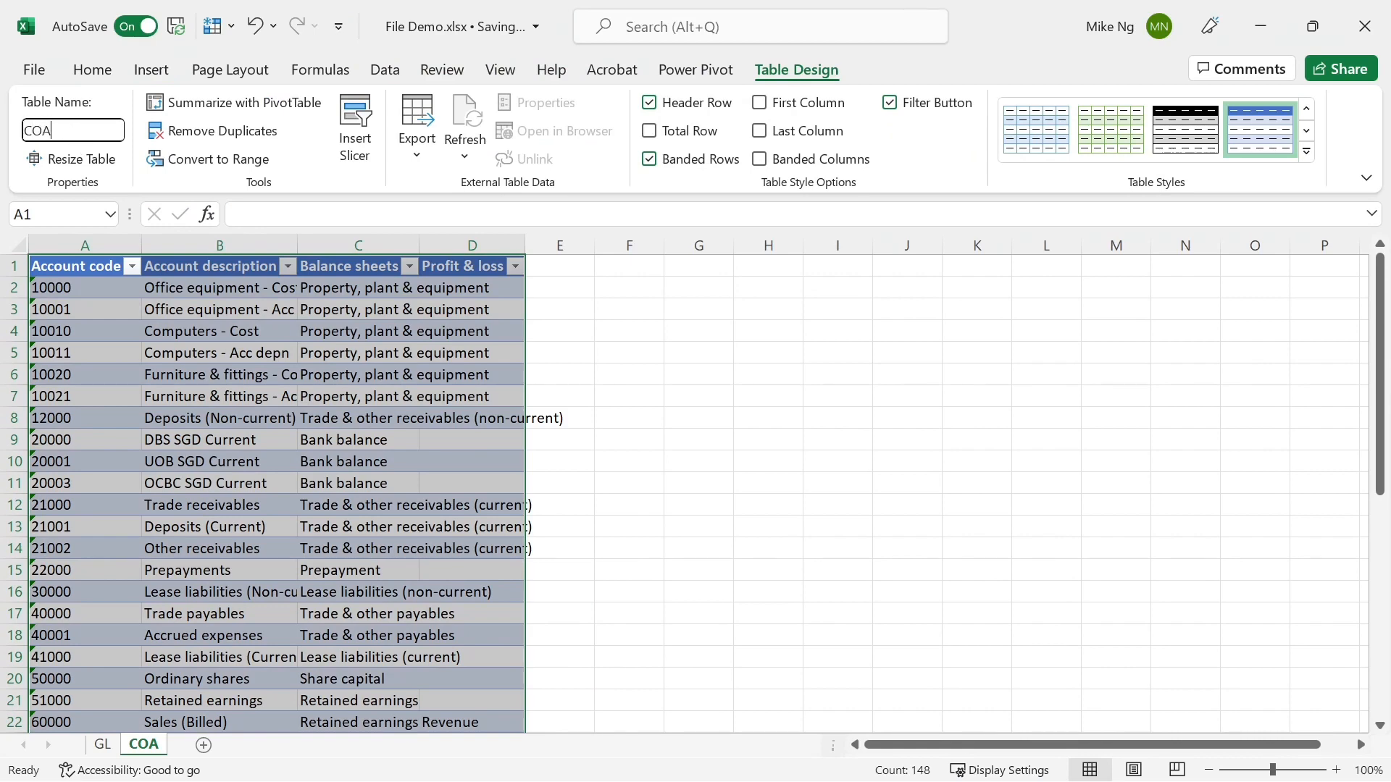
{"action": "key", "text": "Return"}
- Add another worksheet and name it Ex Rate
{"action": "left_click", "coordinate": [204, 744]}
{"action": "double_click", "coordinate": [195, 745]}
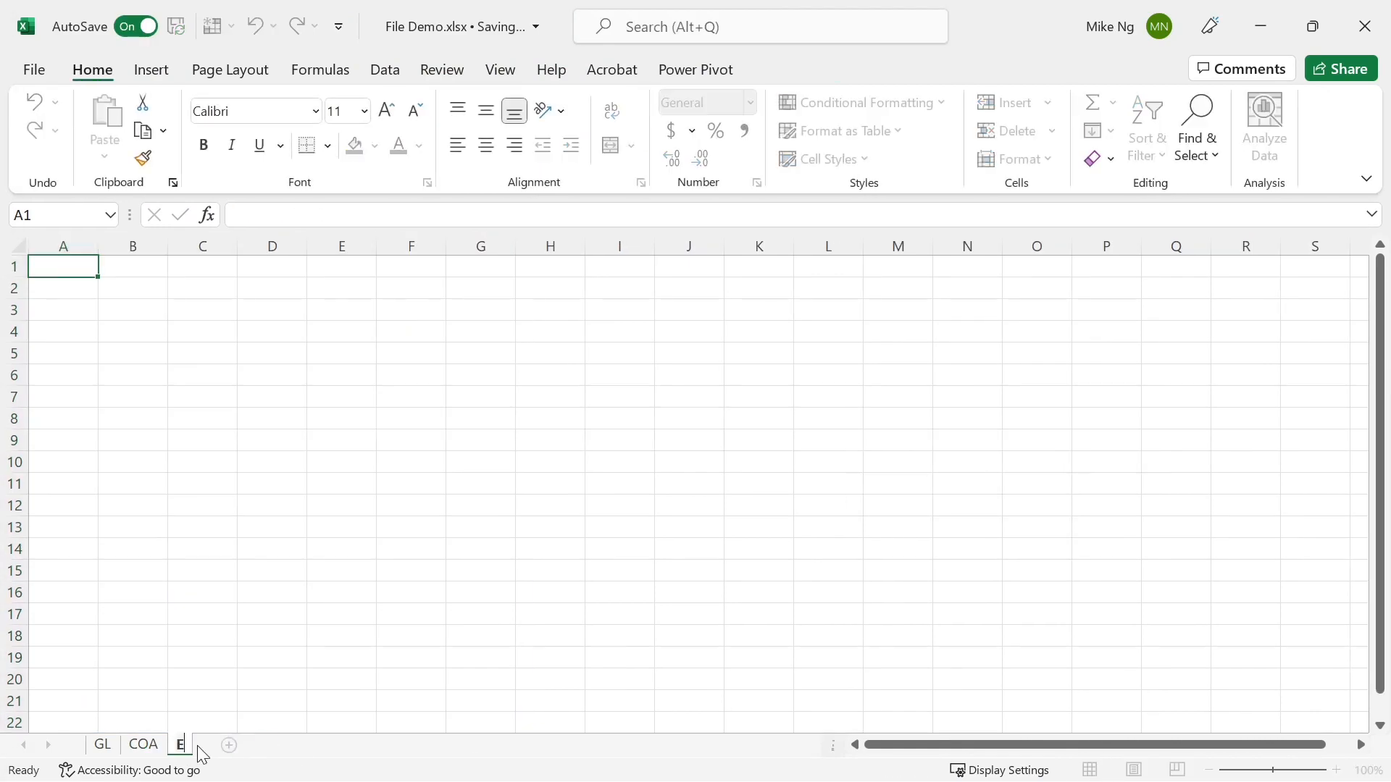
{"action": "type", "text": "Ex Rate"}
{"action": "key", "text": "Return"}
- Enter the headers Effective date, Currency and Rate in A1 through C1 of the Ex Rate sheet
{"action": "type", "text": "Effect"}
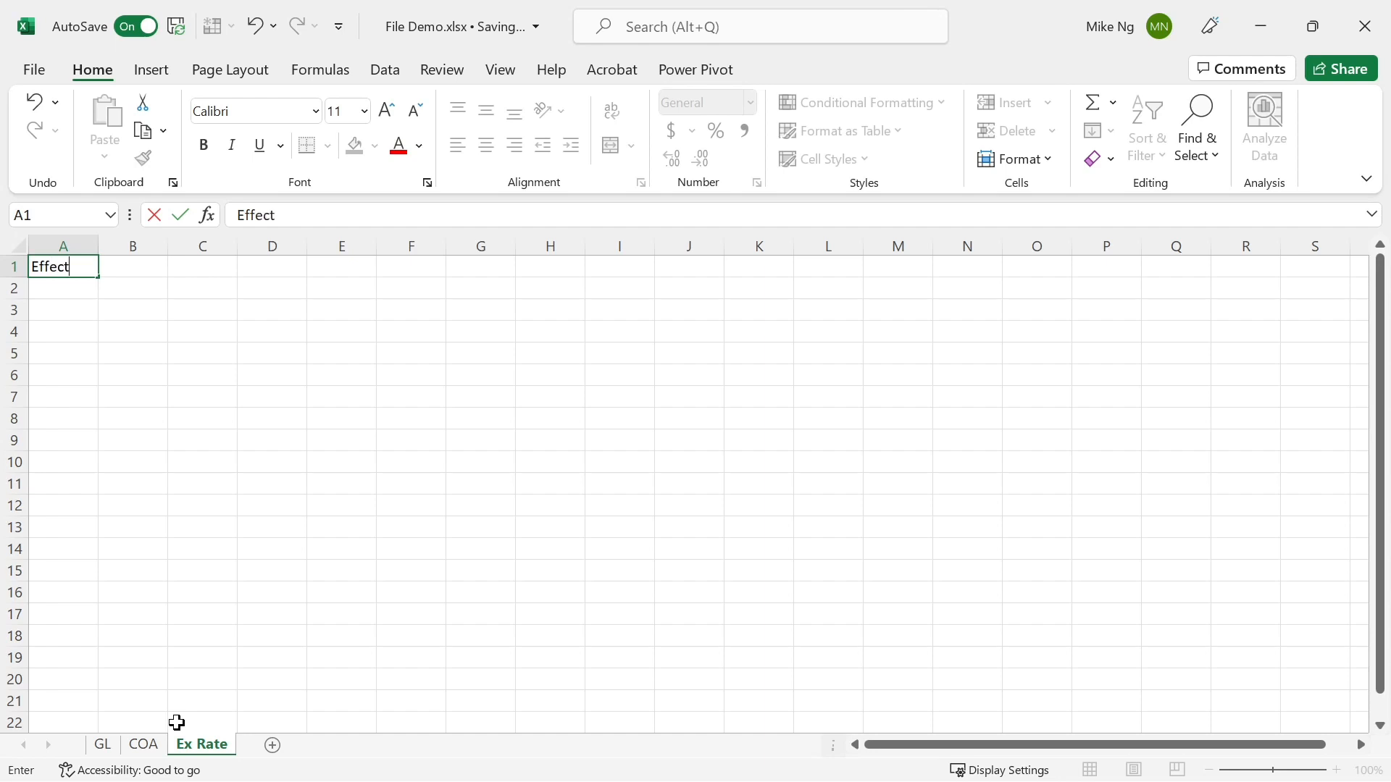
{"action": "type", "text": "ive date"}
{"action": "key", "text": "Tab"}
{"action": "type", "text": "Currency"}
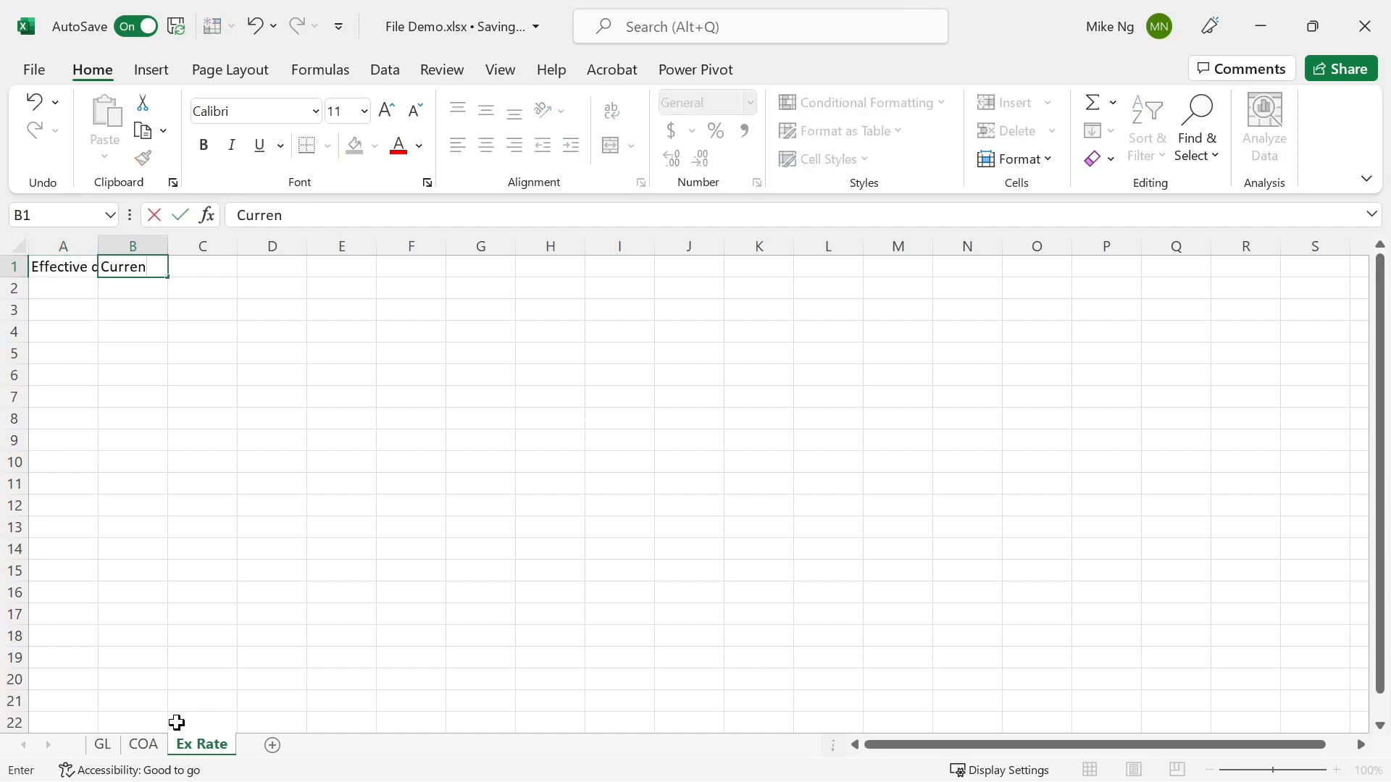
{"action": "key", "text": "Tab"}
{"action": "type", "text": "Rate"}
{"action": "key", "text": "Return"}
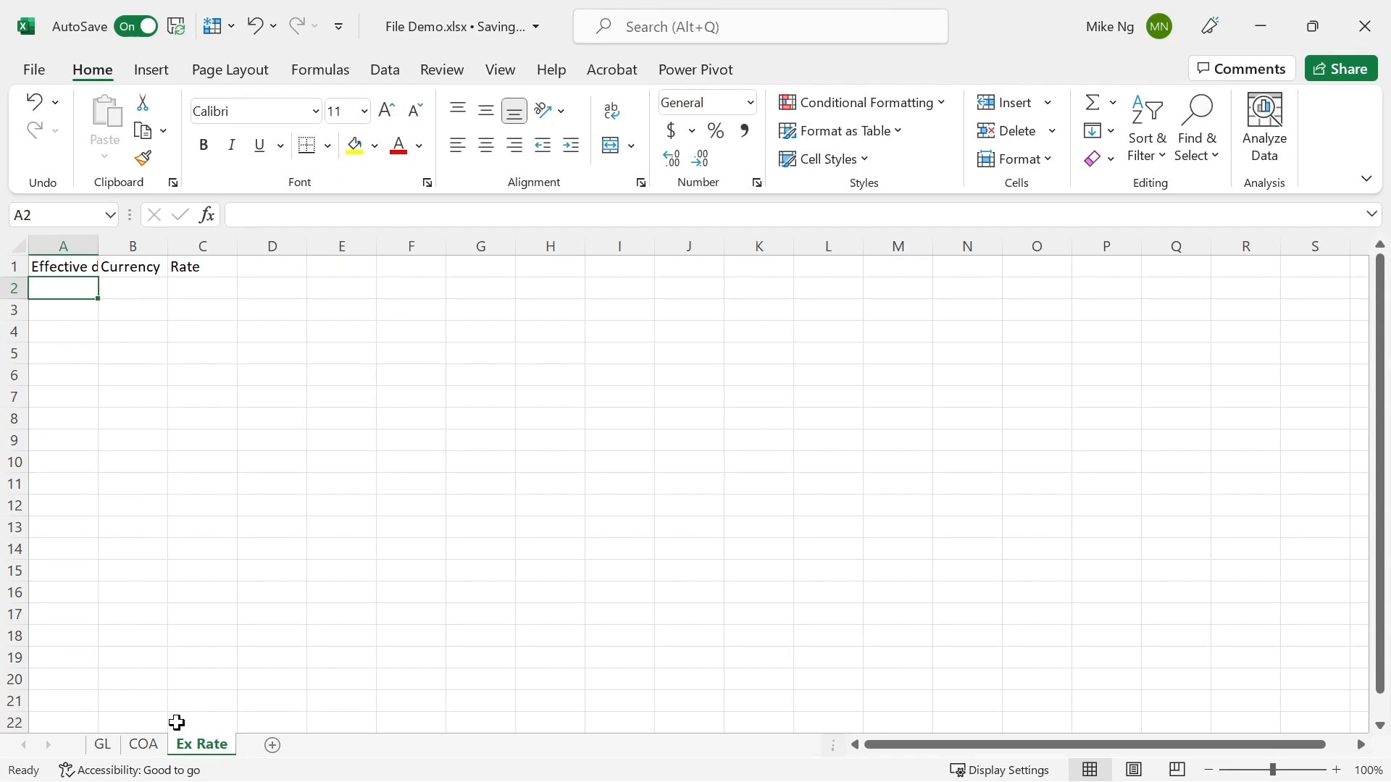
- Fill A2:A8 with daily dates from 1/1/2022 to 1/7/2022 and B2:B8 with the currency USD
{"action": "type", "text": "1/1/2022"}
{"action": "key", "text": "Return"}
{"action": "left_click", "coordinate": [72, 289]}
{"action": "left_click_drag", "start_coordinate": [98, 299], "coordinate": [98, 420]}
{"action": "left_click", "coordinate": [149, 272]}
{"action": "left_click", "coordinate": [139, 284]}
{"action": "type", "text": "USD"}
{"action": "double_click", "coordinate": [168, 299]}
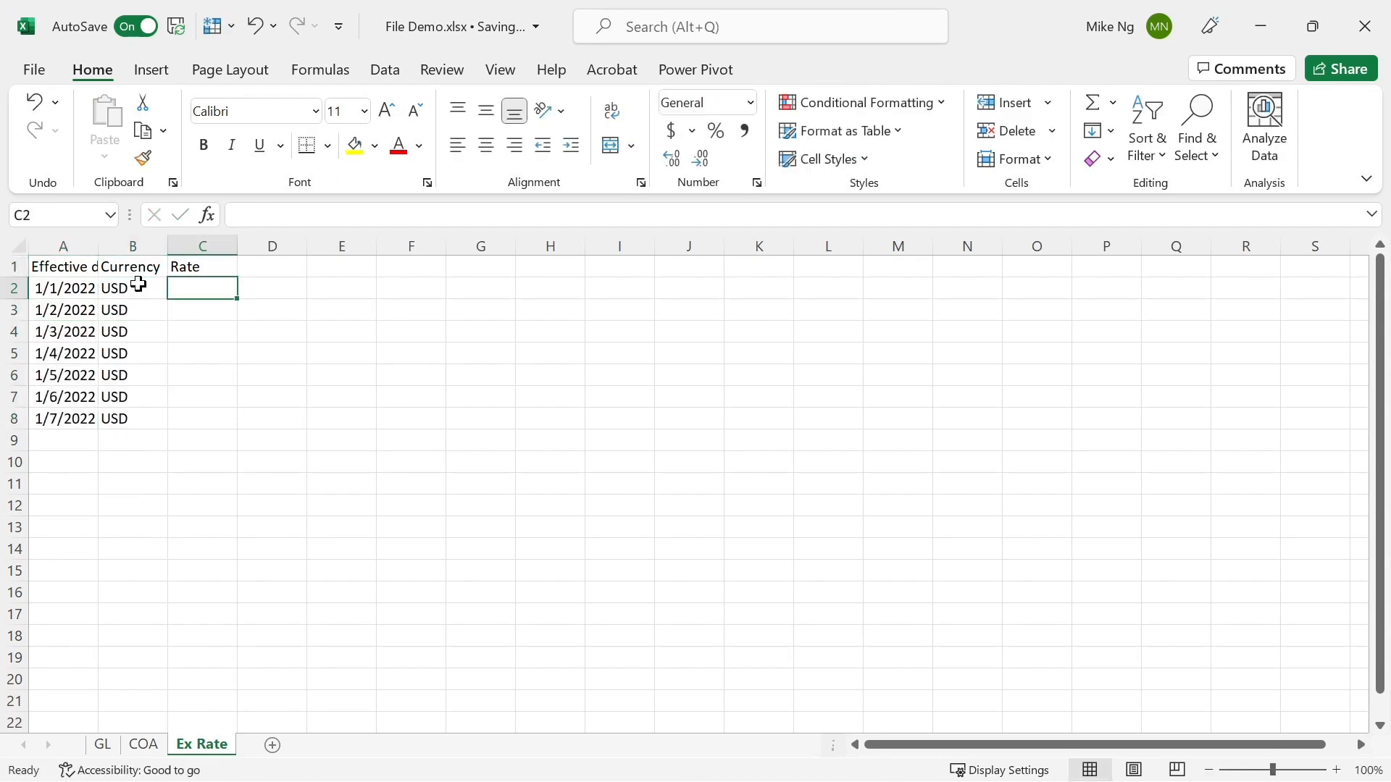
- Enter the USD rates 1.31 and 1.32 in C2 and C3 and extend the series to 1.37 in C8
{"action": "type", "text": "1.31"}
{"action": "key", "text": "Return"}
{"action": "type", "text": "1.32"}
{"action": "key", "text": "Return"}
{"action": "left_click_drag", "start_coordinate": [202, 289], "coordinate": [202, 310]}
{"action": "double_click", "coordinate": [237, 321]}
- Add EUR rows for 1/1/2022 to 1/7/2022 in rows 9 to 15, with rates from 1.11 to 1.17
{"action": "left_click_drag", "start_coordinate": [64, 289], "coordinate": [196, 413]}
{"action": "type", "text": "1."}
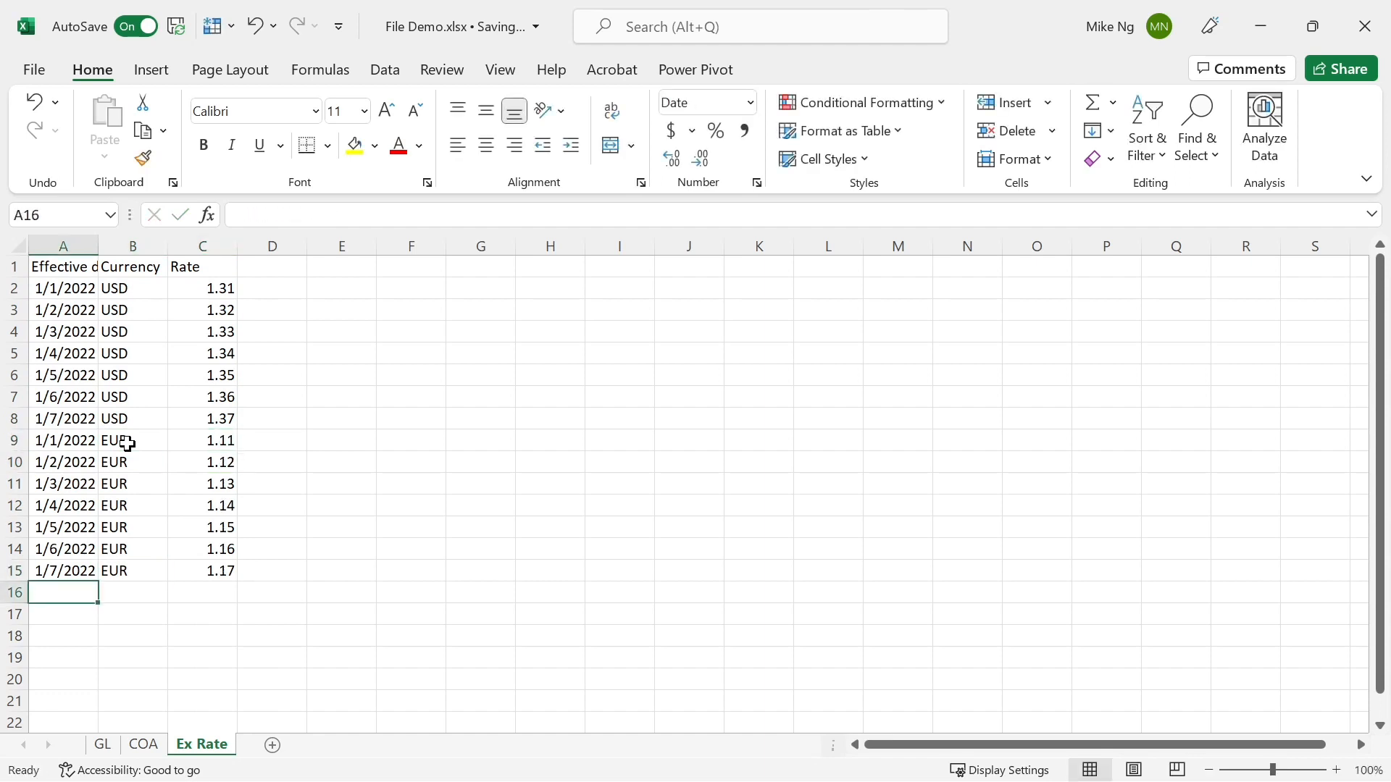
- Add an SGD row in row 16 with effective date 1/1/2022 and rate 1
{"action": "type", "text": "1/1/202"}
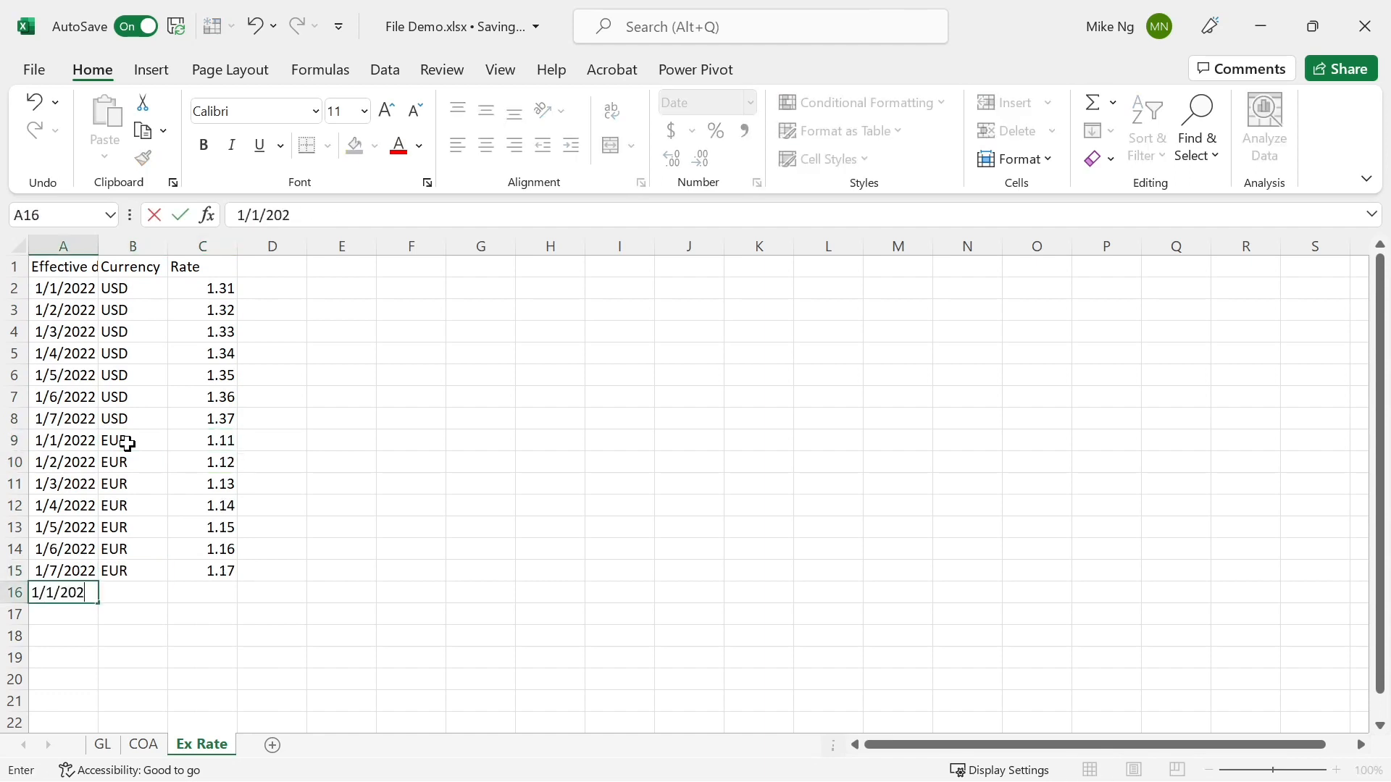
{"action": "type", "text": "2"}
{"action": "key", "text": "Tab"}
{"action": "type", "text": "SGD"}
{"action": "key", "text": "Tab"}
{"action": "type", "text": "1"}
{"action": "key", "text": "Return"}
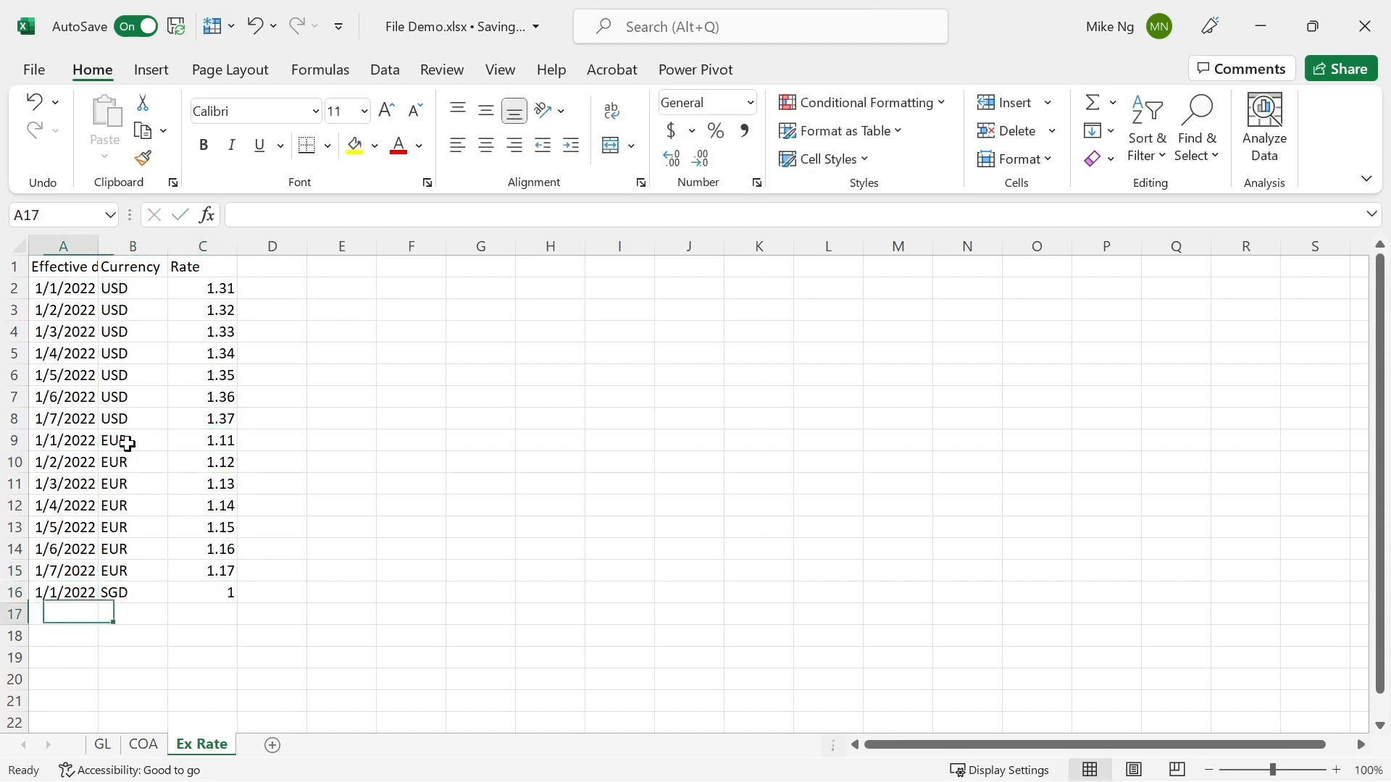
- Convert the exchange rate data in A1:C16 into a table with headers and name it ExRate
{"action": "left_click", "coordinate": [158, 293]}
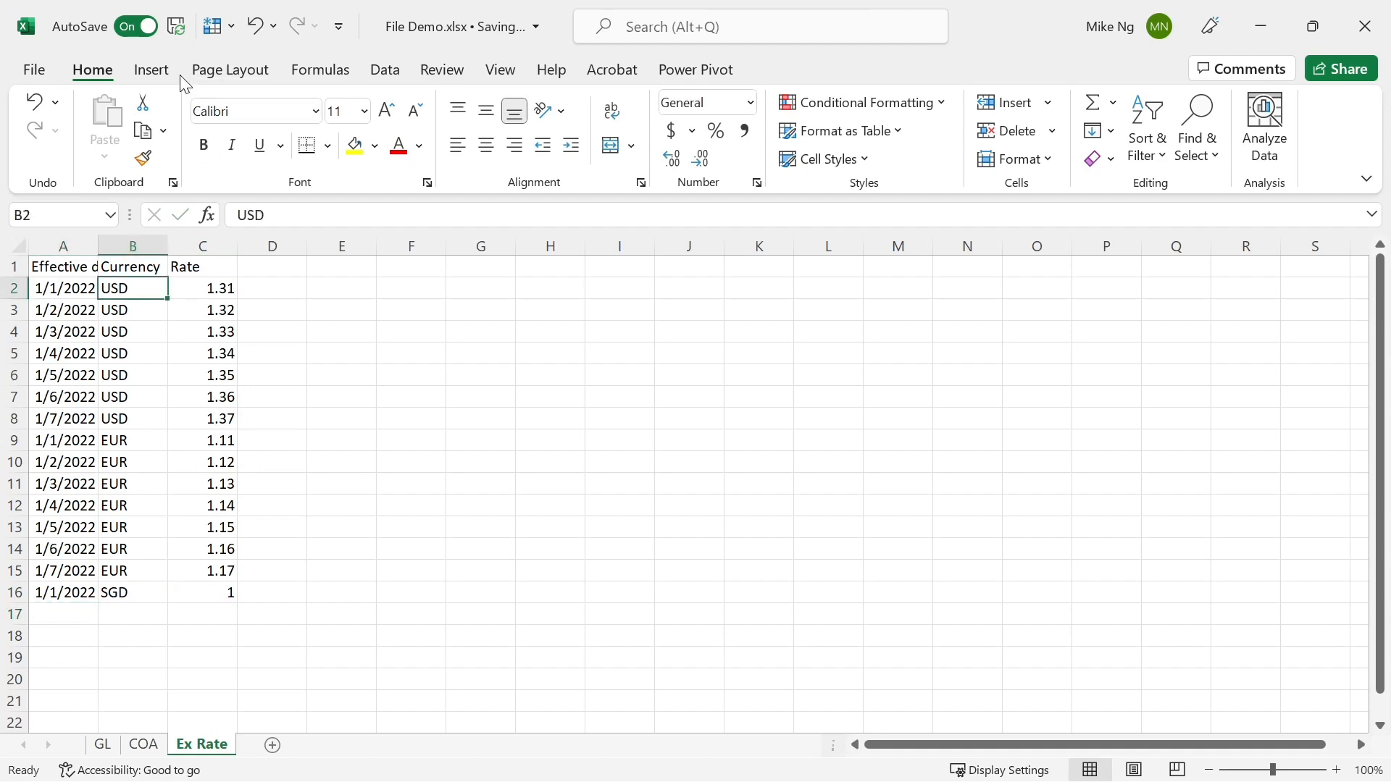
{"action": "left_click", "coordinate": [153, 71]}
{"action": "left_click", "coordinate": [203, 125]}
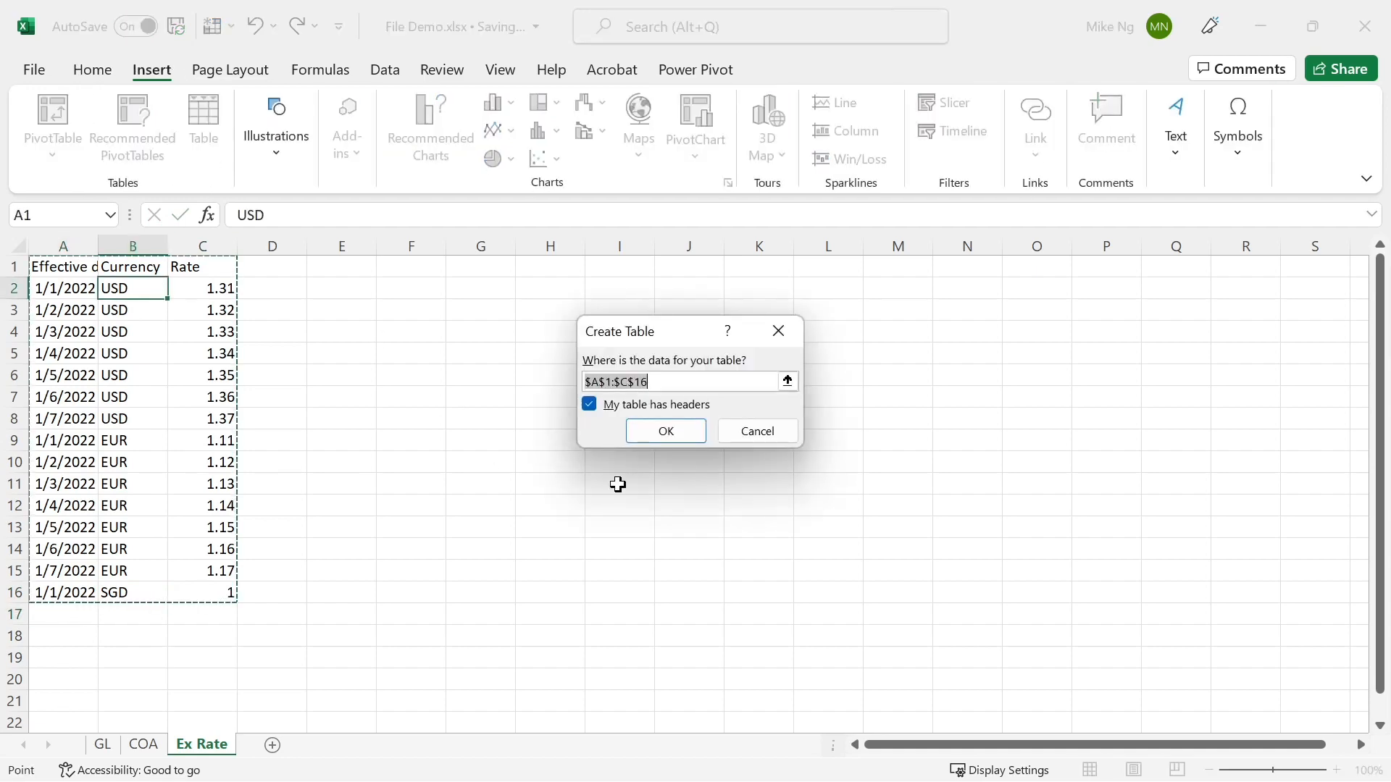
{"action": "left_click", "coordinate": [675, 432]}
{"action": "left_click", "coordinate": [85, 130]}
{"action": "type", "text": "ExRate"}
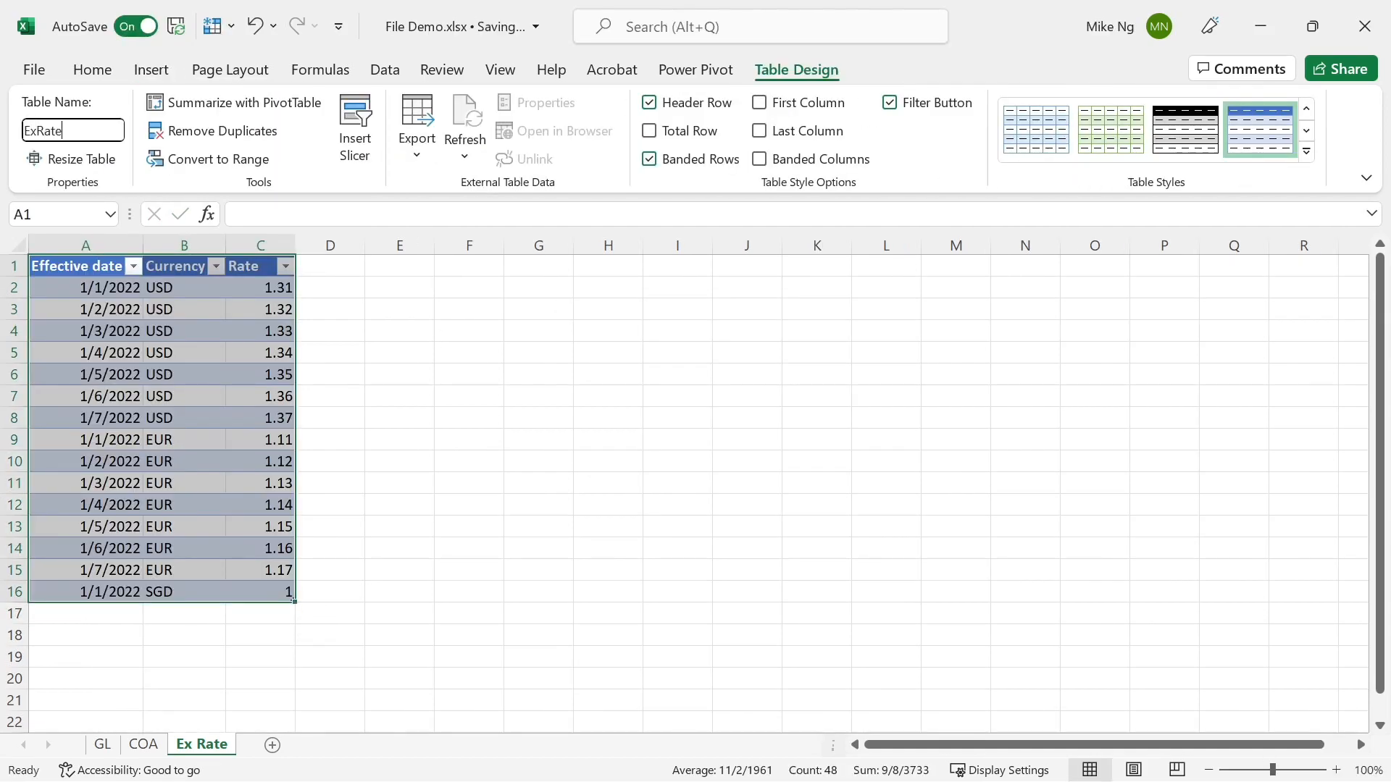
{"action": "key", "text": "Return"}
- On the GL sheet, format the Date cell as Short Date and the account code, reference number, transaction description and document currency cells as Text
{"action": "left_click", "coordinate": [103, 749]}
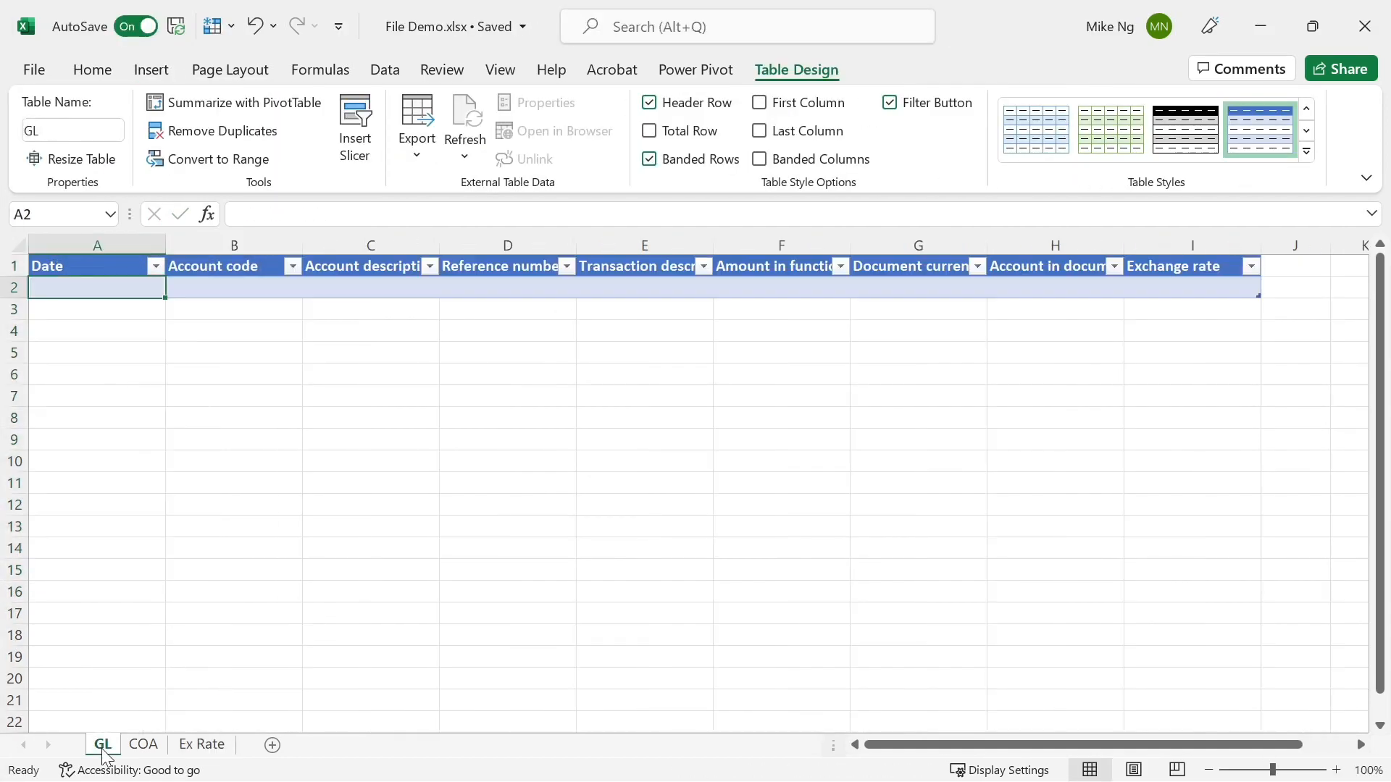
{"action": "left_click", "coordinate": [84, 71]}
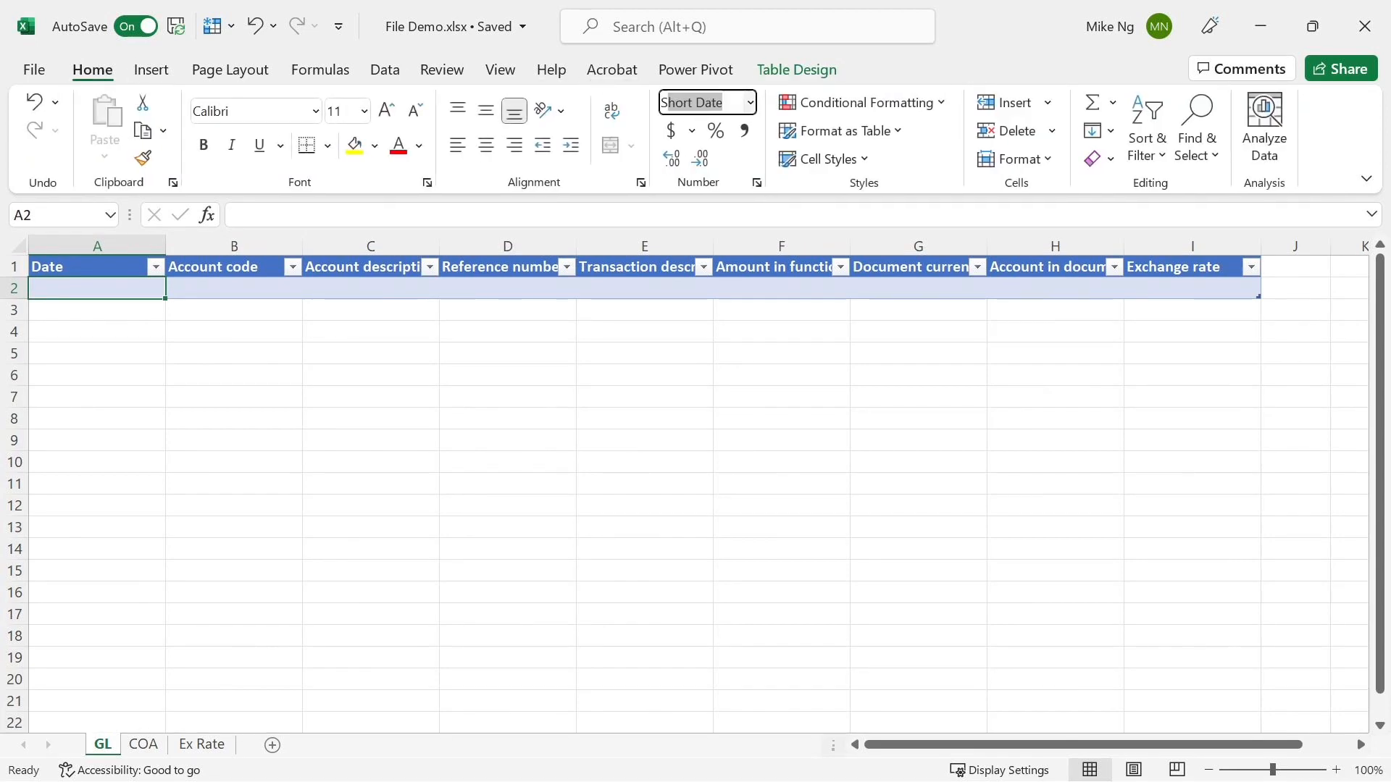
{"action": "left_click", "coordinate": [273, 288]}
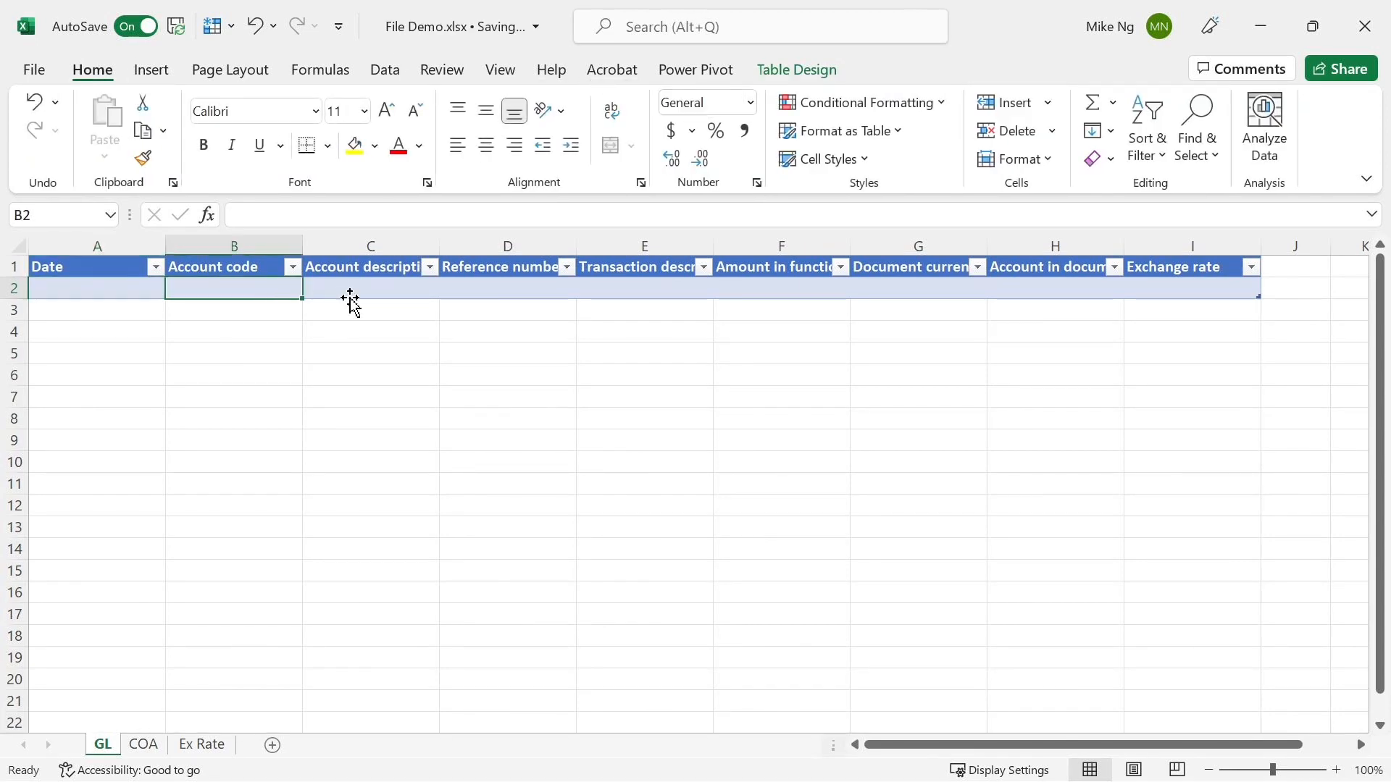
{"action": "left_click", "coordinate": [545, 291], "text": "ctrl"}
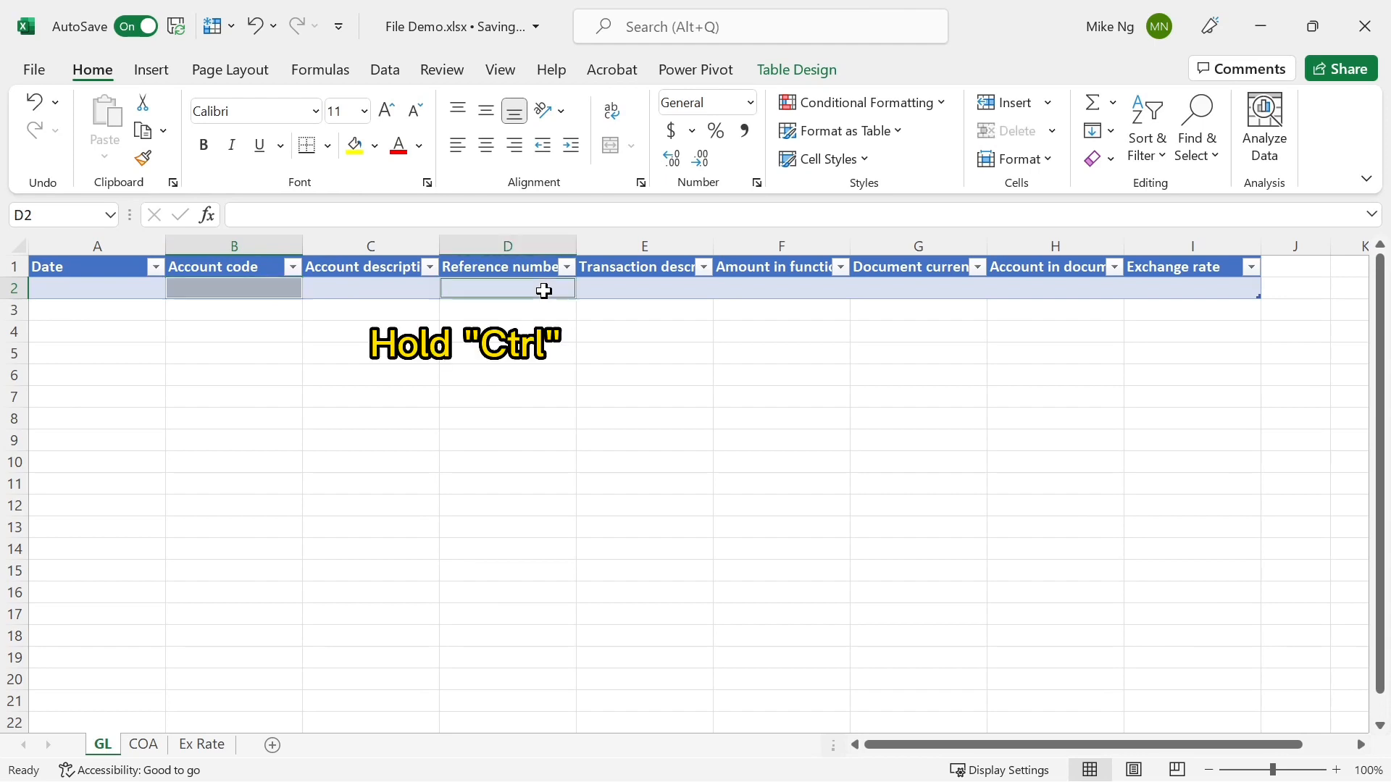
{"action": "left_click", "coordinate": [664, 291], "text": "ctrl"}
{"action": "left_click", "coordinate": [940, 292], "text": "ctrl"}
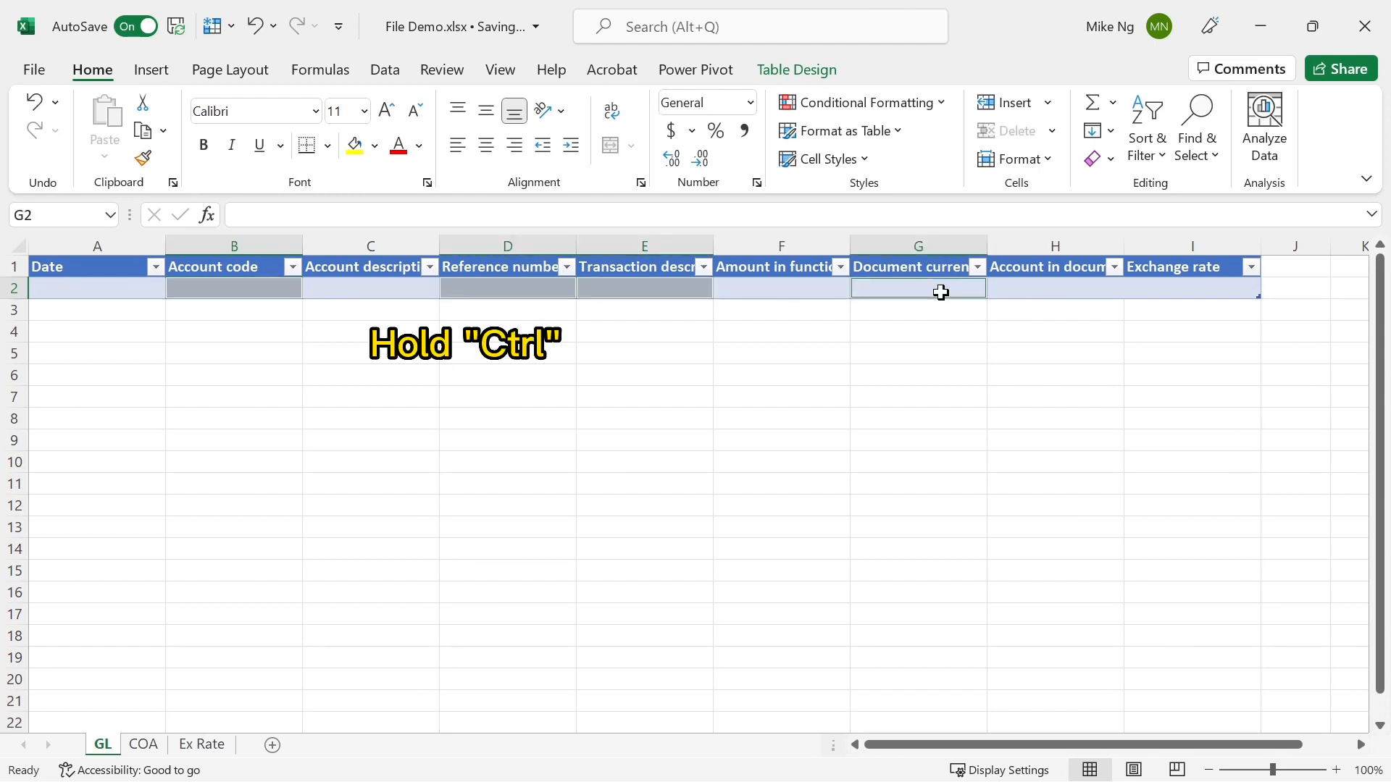
{"action": "left_click", "coordinate": [723, 102]}
{"action": "type", "text": "Text"}
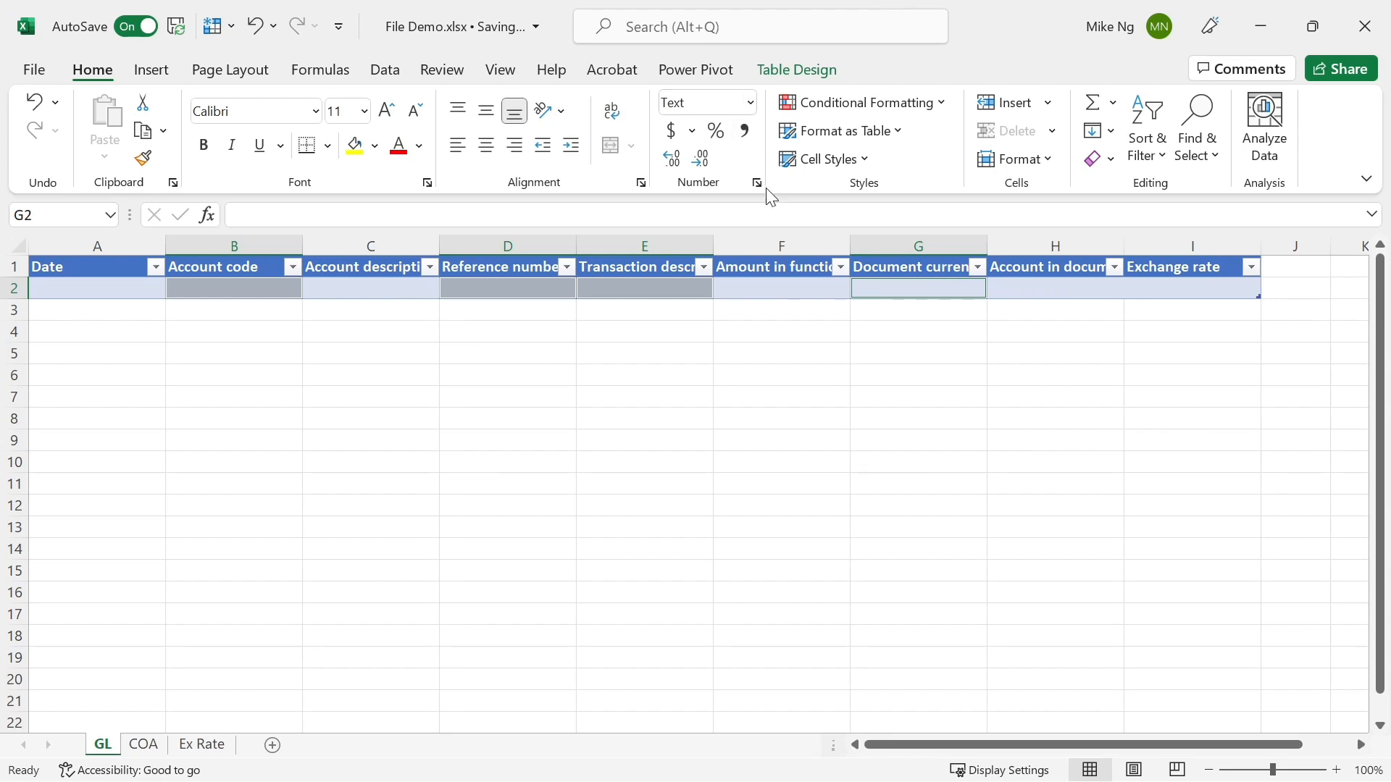
- Apply comma-style Accounting format to F2, H2 and I2, and increase the exchange rate cell's decimals to five places
{"action": "left_click", "coordinate": [821, 288]}
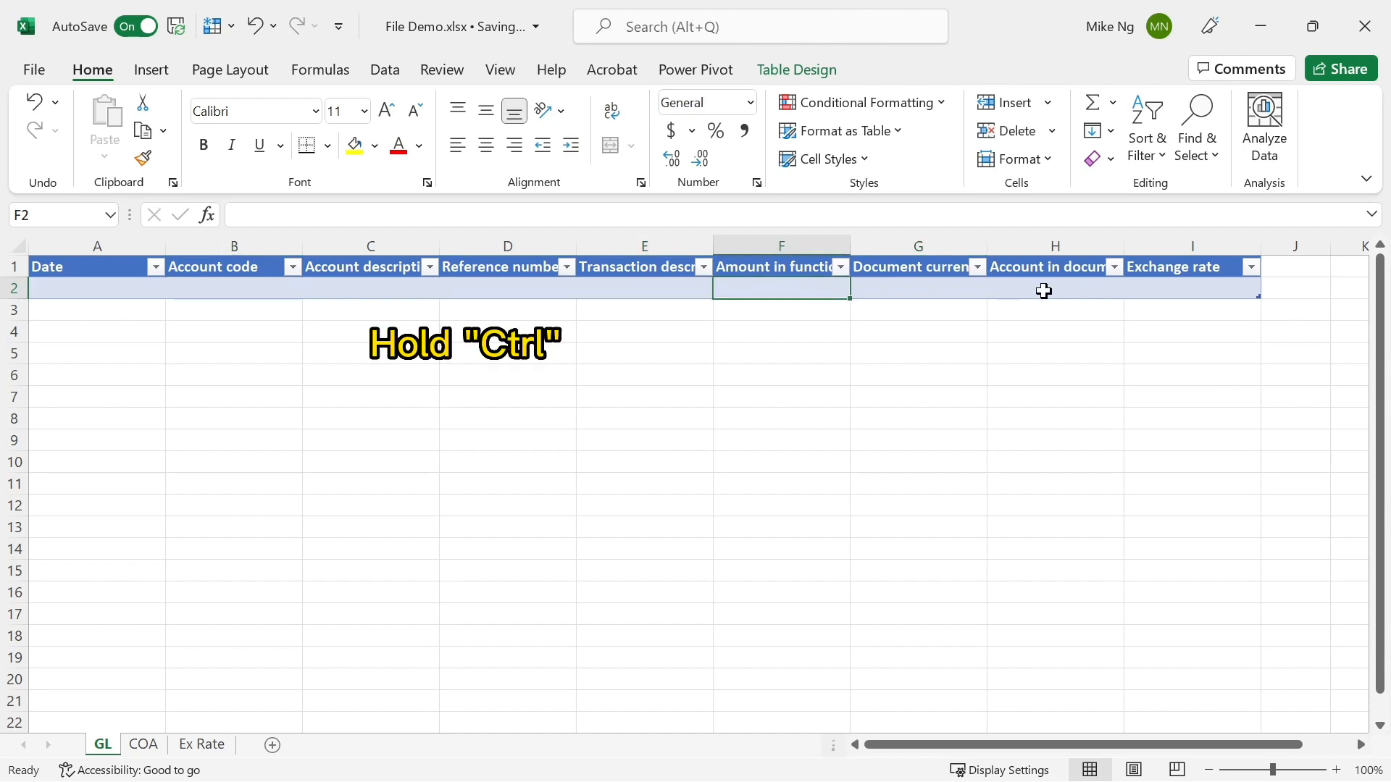
{"action": "left_click", "coordinate": [1039, 288], "text": "ctrl"}
{"action": "left_click", "coordinate": [1184, 288], "text": "ctrl"}
{"action": "left_click", "coordinate": [747, 131]}
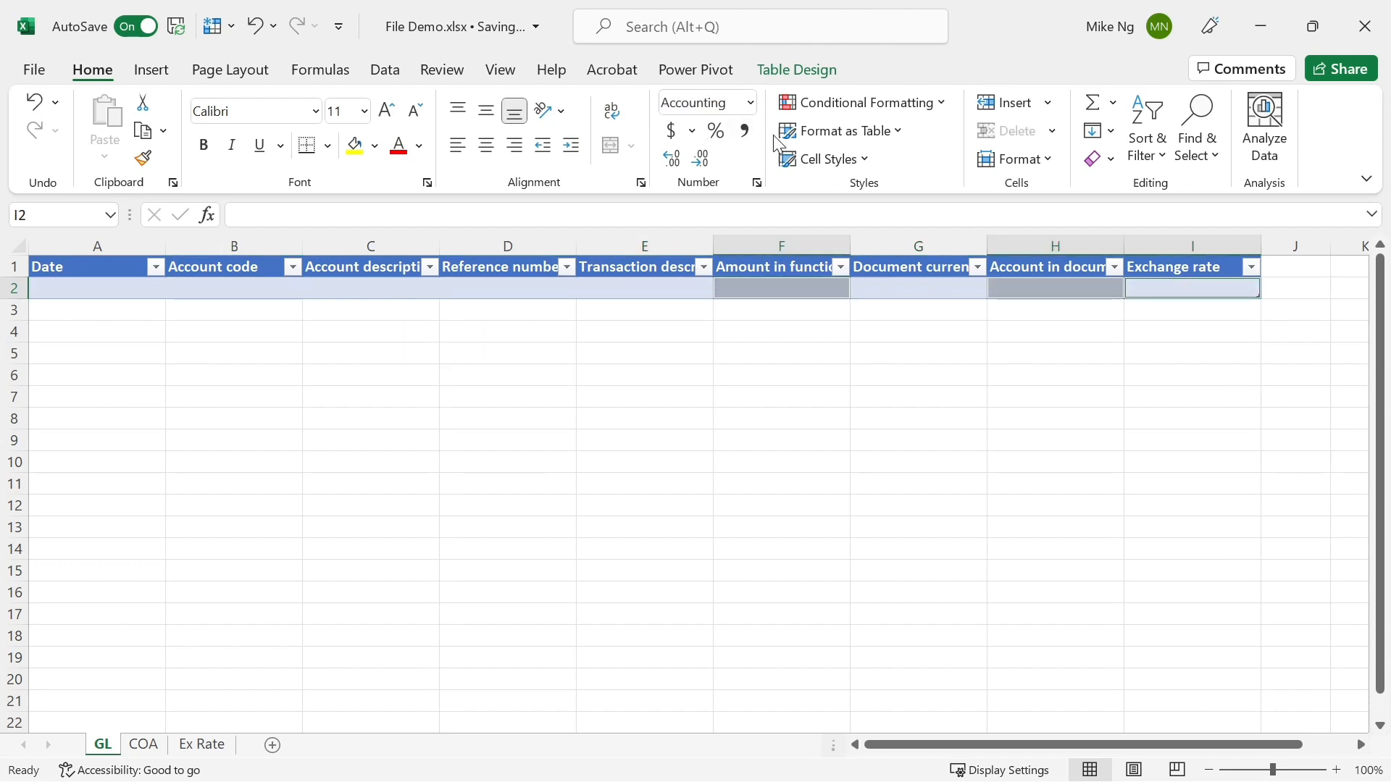
{"action": "left_click", "coordinate": [1155, 284]}
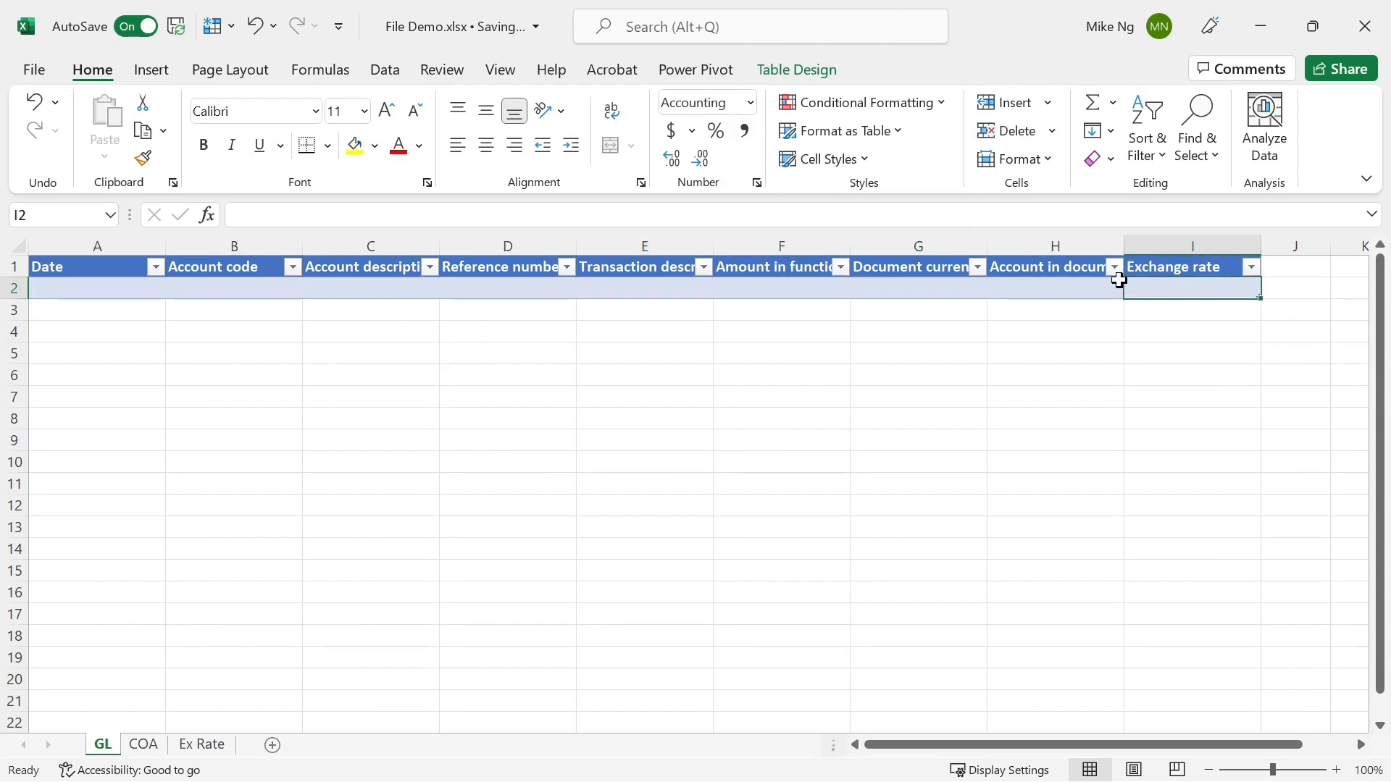
{"action": "left_click", "coordinate": [674, 159]}
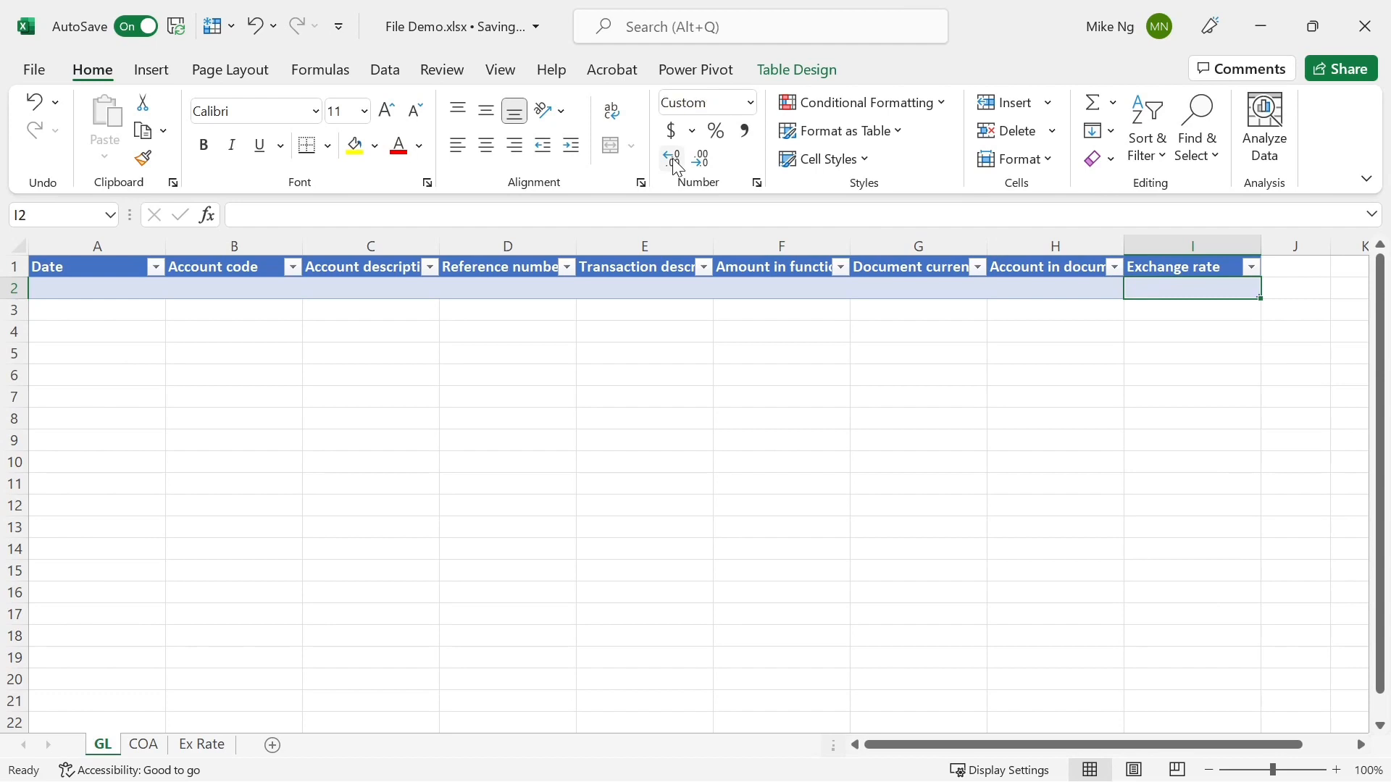
- Enter a GL row dated 1/1/2022 with account code 50000, reference number 1 and description "Share capital injection"
{"action": "left_click", "coordinate": [62, 287]}
{"action": "type", "text": "1/1/2022"}
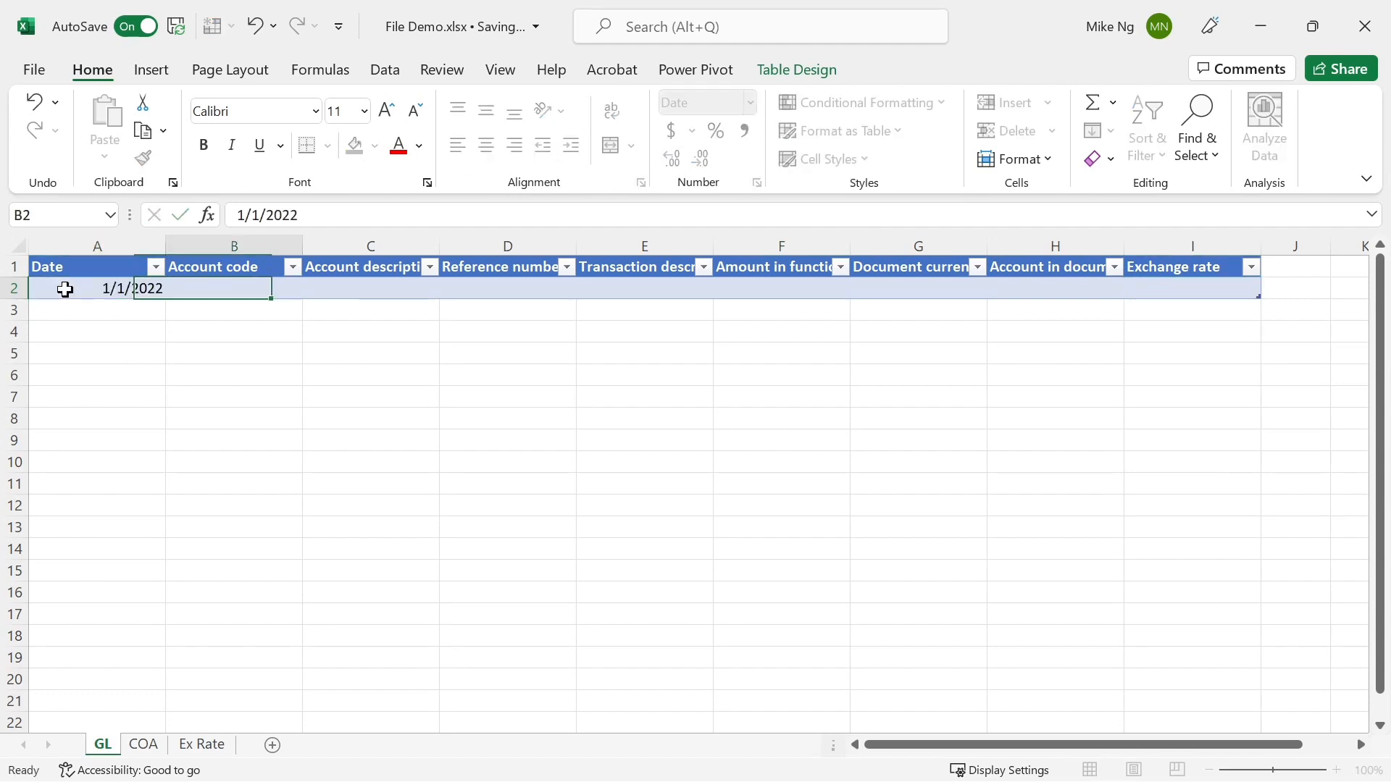
{"action": "type", "text": "50000"}
{"action": "key", "text": "Tab"}
{"action": "key", "text": "Tab"}
{"action": "type", "text": "1"}
{"action": "key", "text": "Tab"}
{"action": "type", "text": "Share capital injection"}
{"action": "key", "text": "Tab"}
{"action": "key", "text": "Tab"}
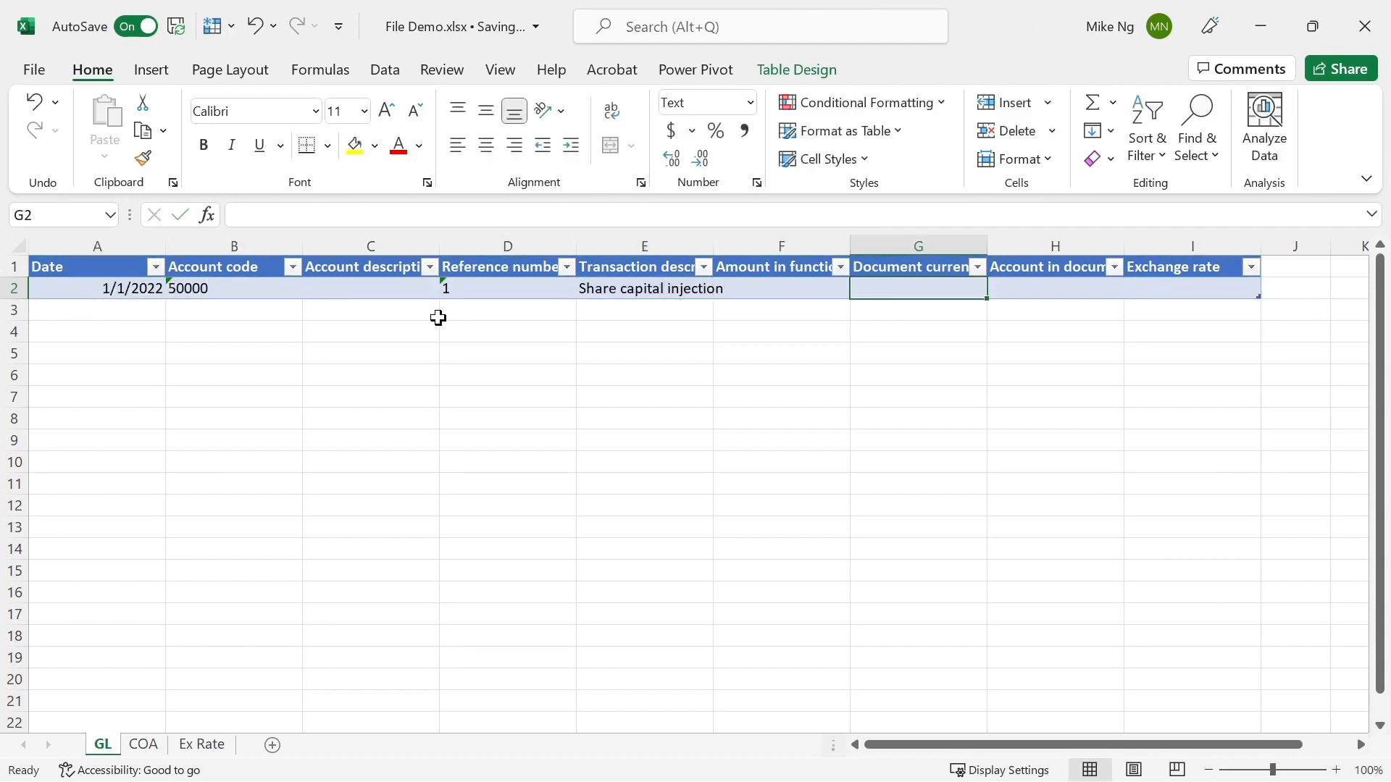
- Set the entry's document currency to USD and its amount in document currency to 1
{"action": "type", "text": "USD"}
{"action": "key", "text": "Tab"}
{"action": "type", "text": "1"}
{"action": "key", "text": "Tab"}
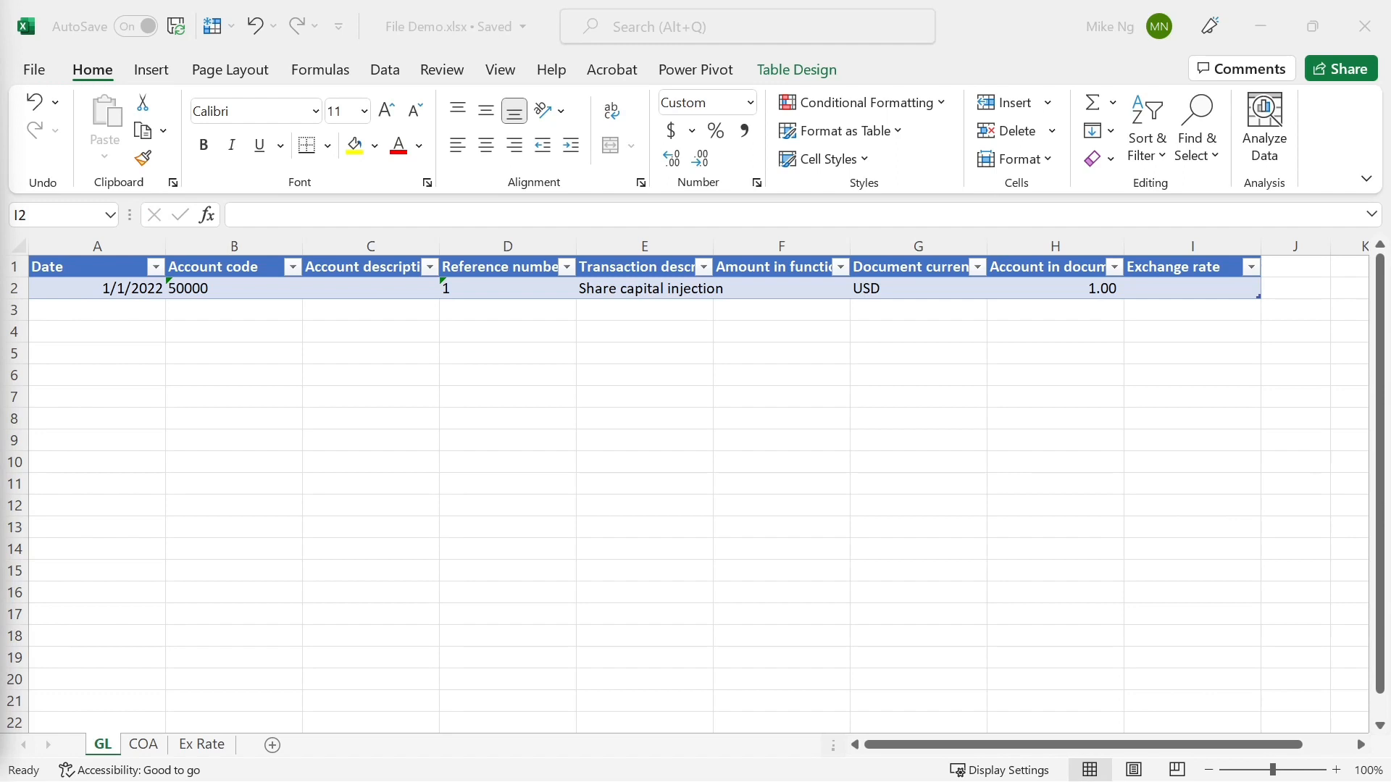
- Start an XLOOKUP in C2 that searches for the row's account code in the COA table's Account code column
{"action": "left_click", "coordinate": [360, 291]}
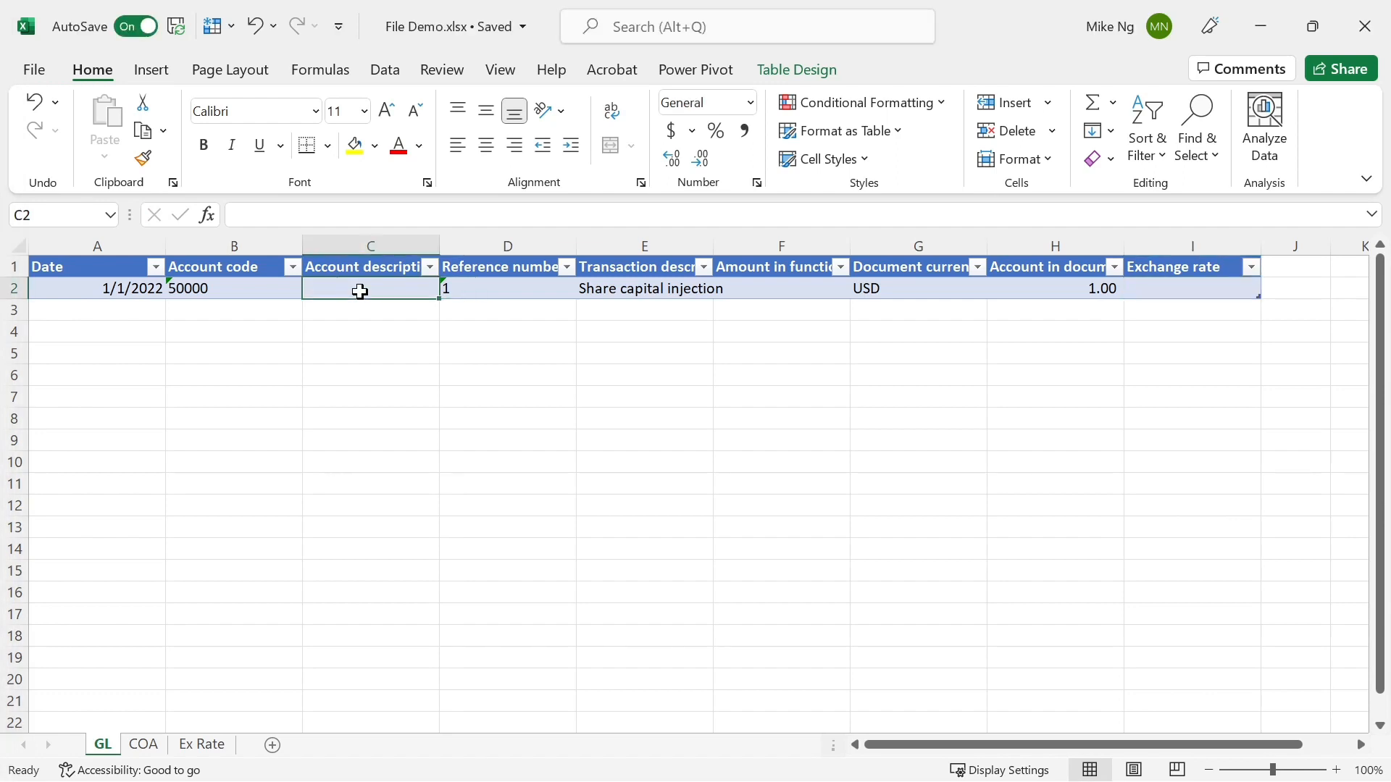
{"action": "type", "text": "=xl"}
{"action": "key", "text": "Tab"}
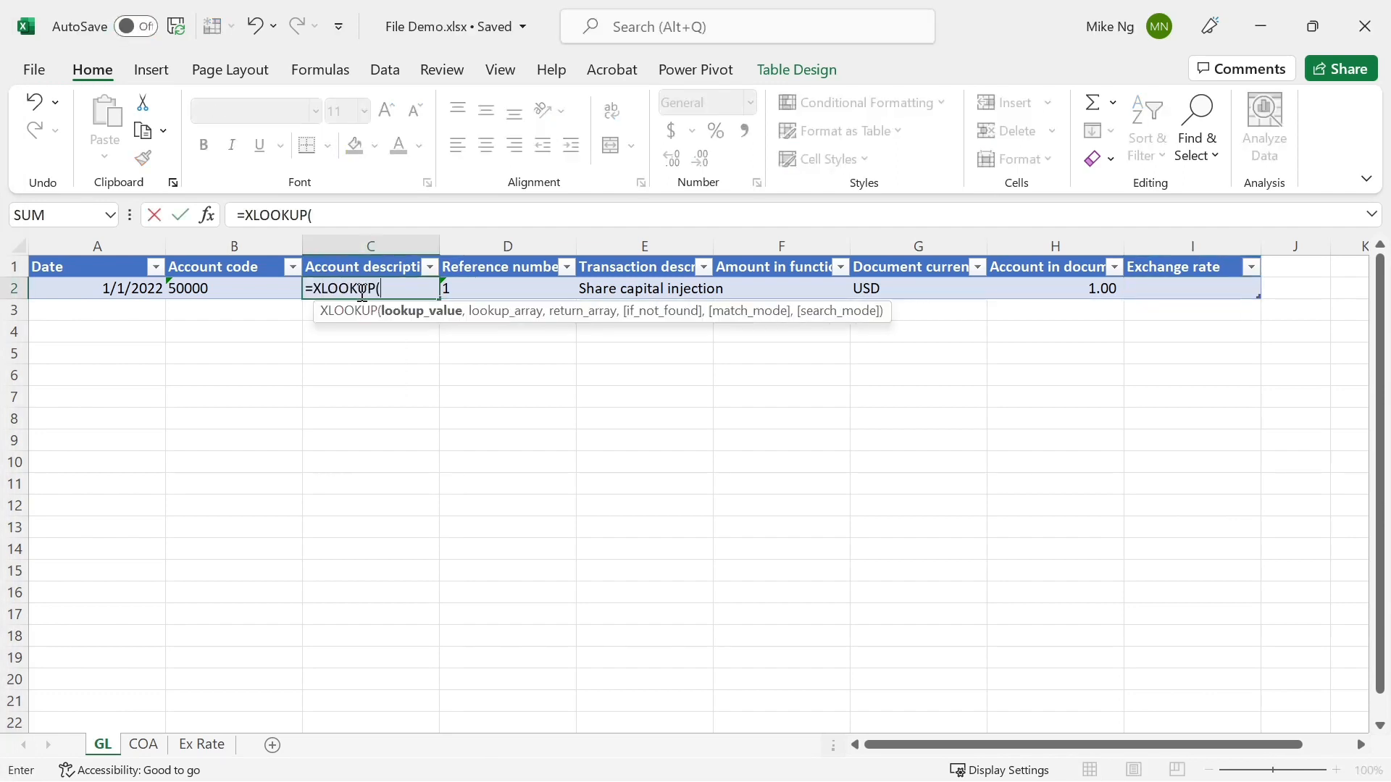
{"action": "key", "text": "Left"}
{"action": "type", "text": ","}
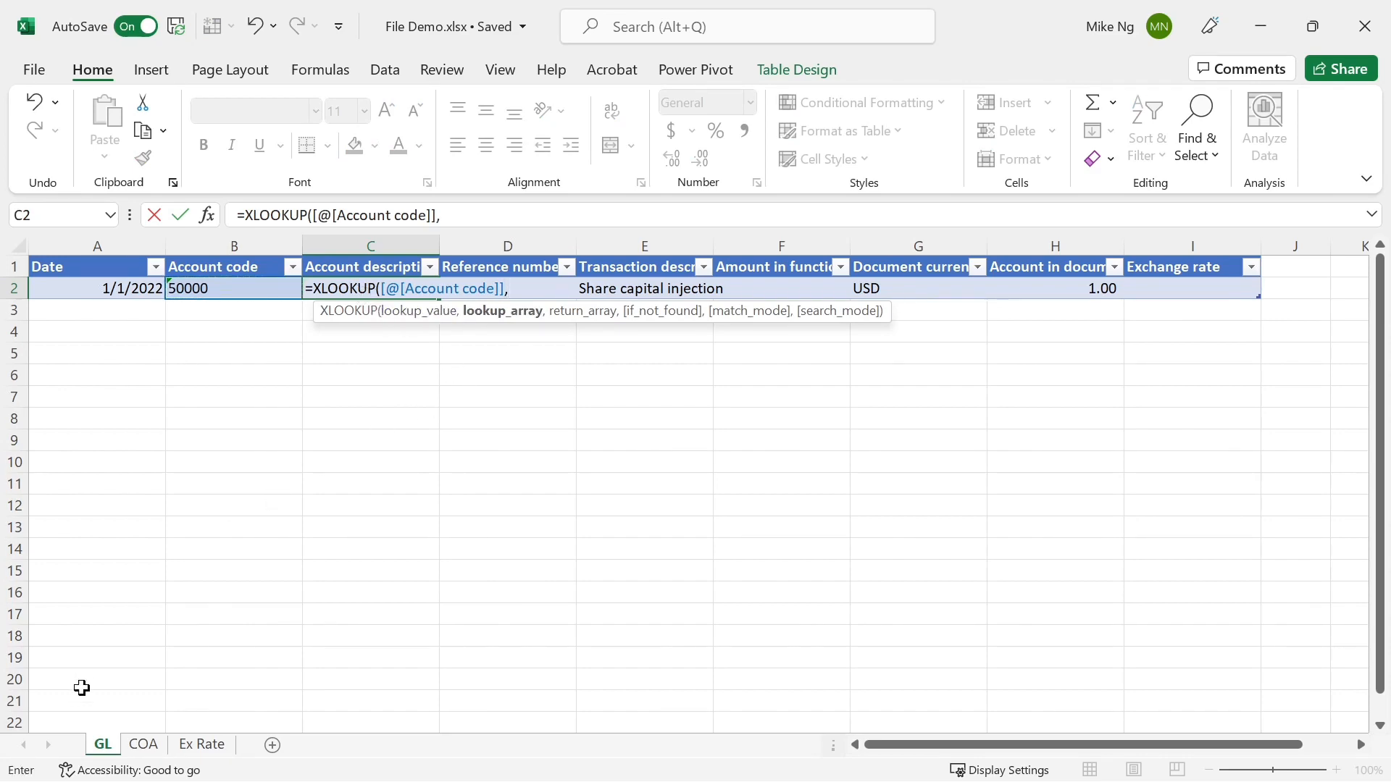
{"action": "left_click", "coordinate": [144, 744]}
{"action": "left_click", "coordinate": [95, 286]}
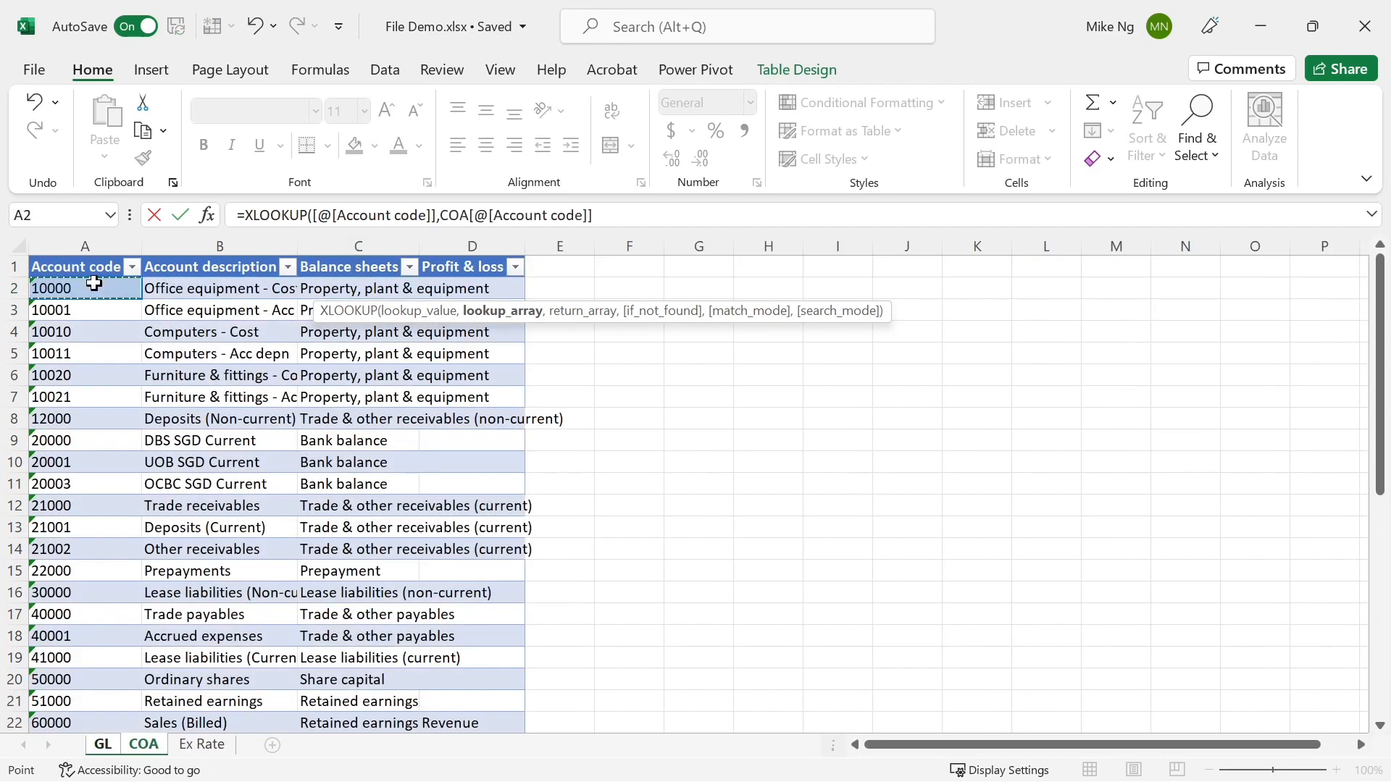
{"action": "key", "text": "ctrl+shift+Down"}
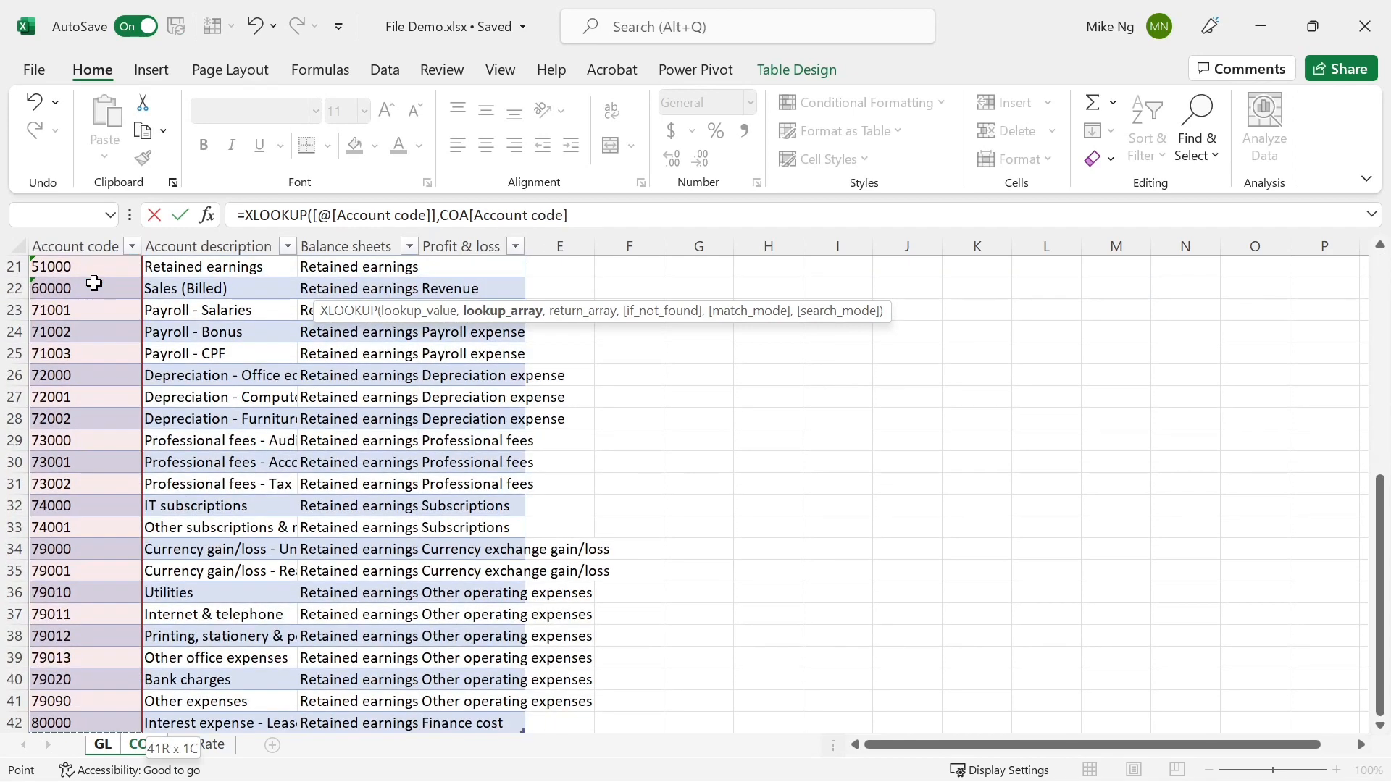
- Complete the C2 formula with the COA table's Account description column as the return array
{"action": "type", "text": ","}
{"action": "key", "text": "Right"}
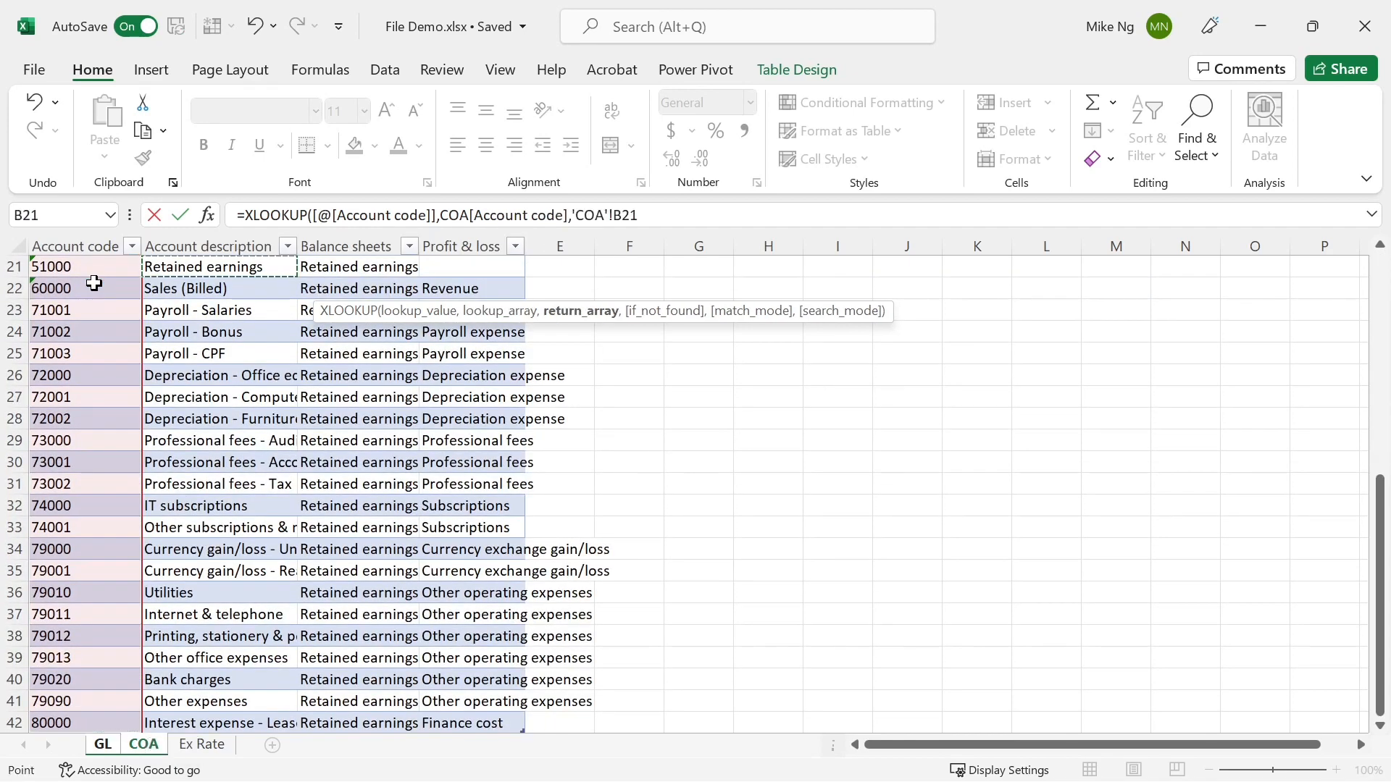
{"action": "key", "text": "Up"}
{"action": "key", "text": "ctrl+Up"}
{"action": "key", "text": "Down"}
{"action": "key", "text": "ctrl+shift+Down"}
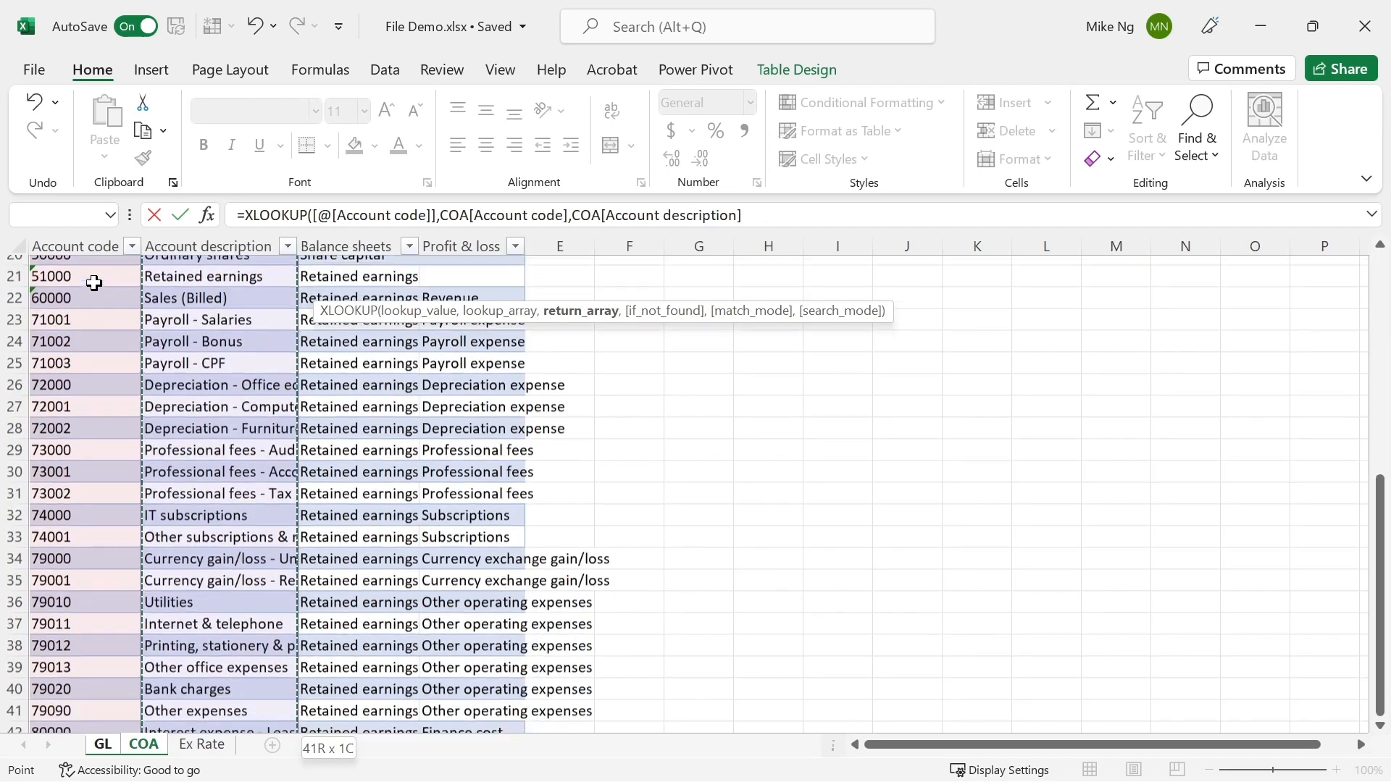
{"action": "key", "text": "Return"}
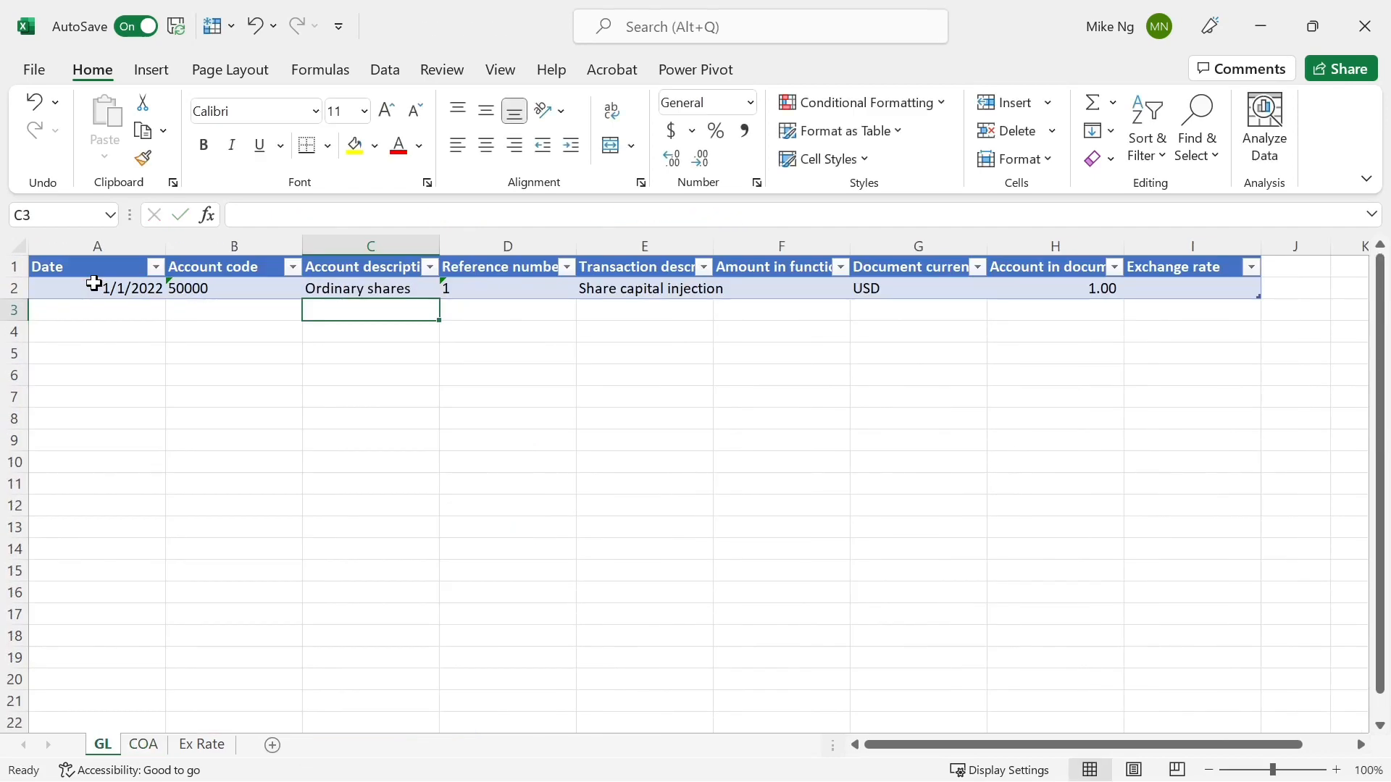
{"action": "key", "text": "Up"}
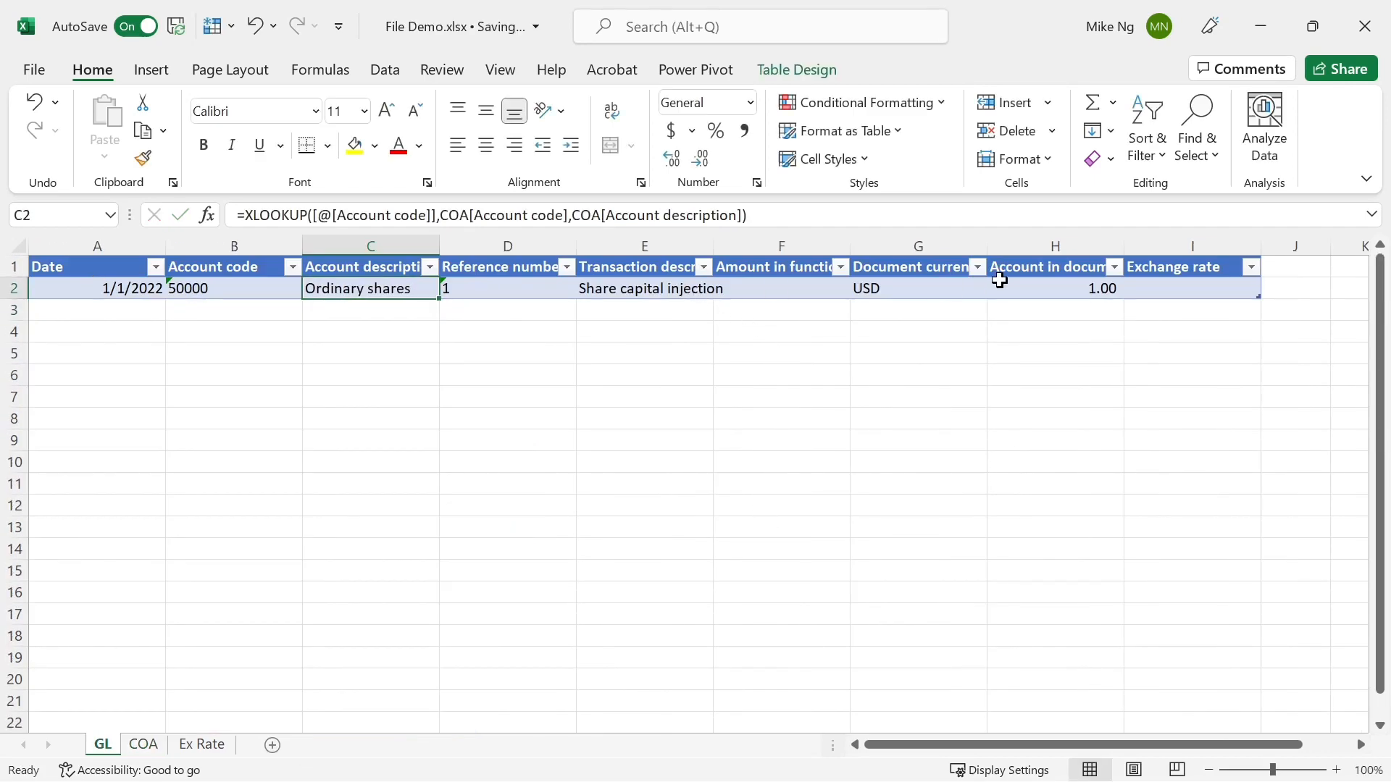
- Start an XLOOKUP in I2 whose lookup value joins the row's document currency and date with &
{"action": "left_click", "coordinate": [1242, 287]}
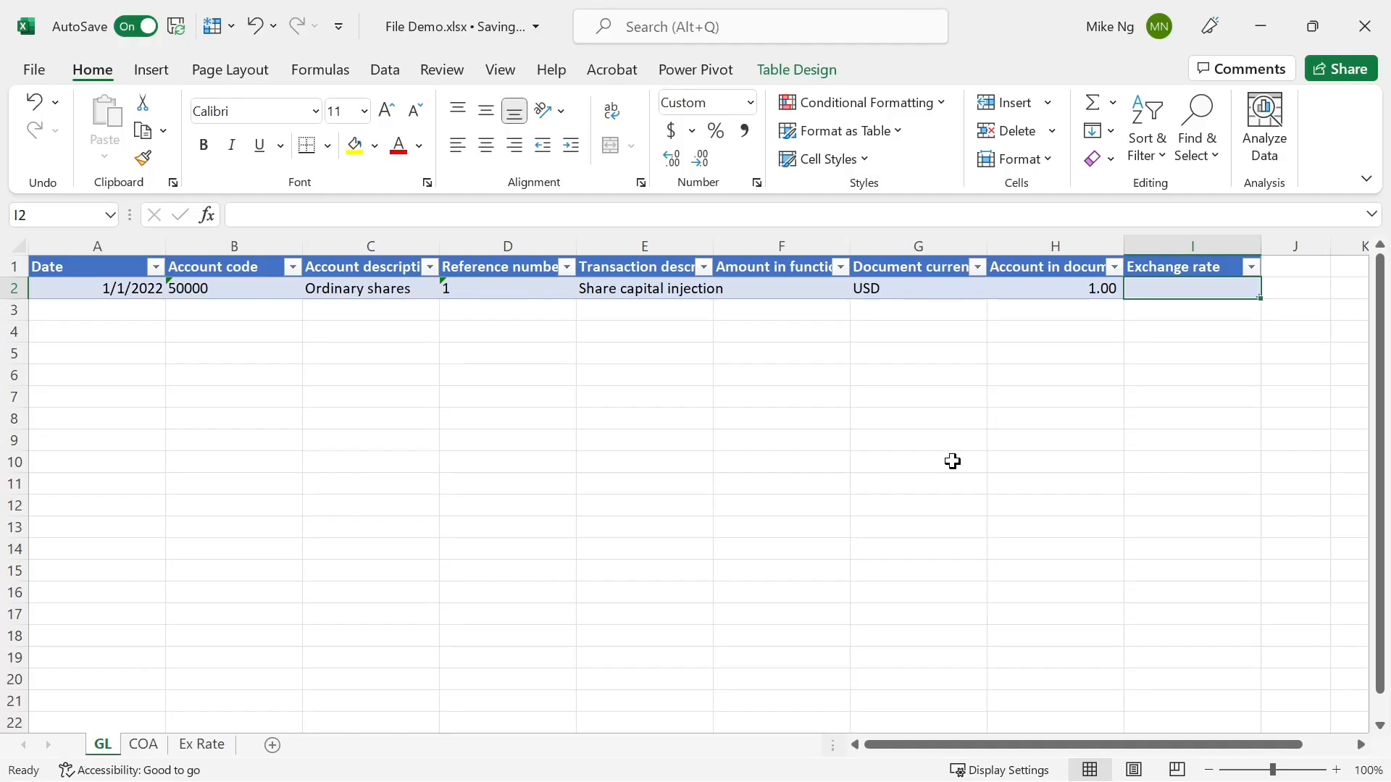
{"action": "type", "text": "=xlo"}
{"action": "key", "text": "Tab"}
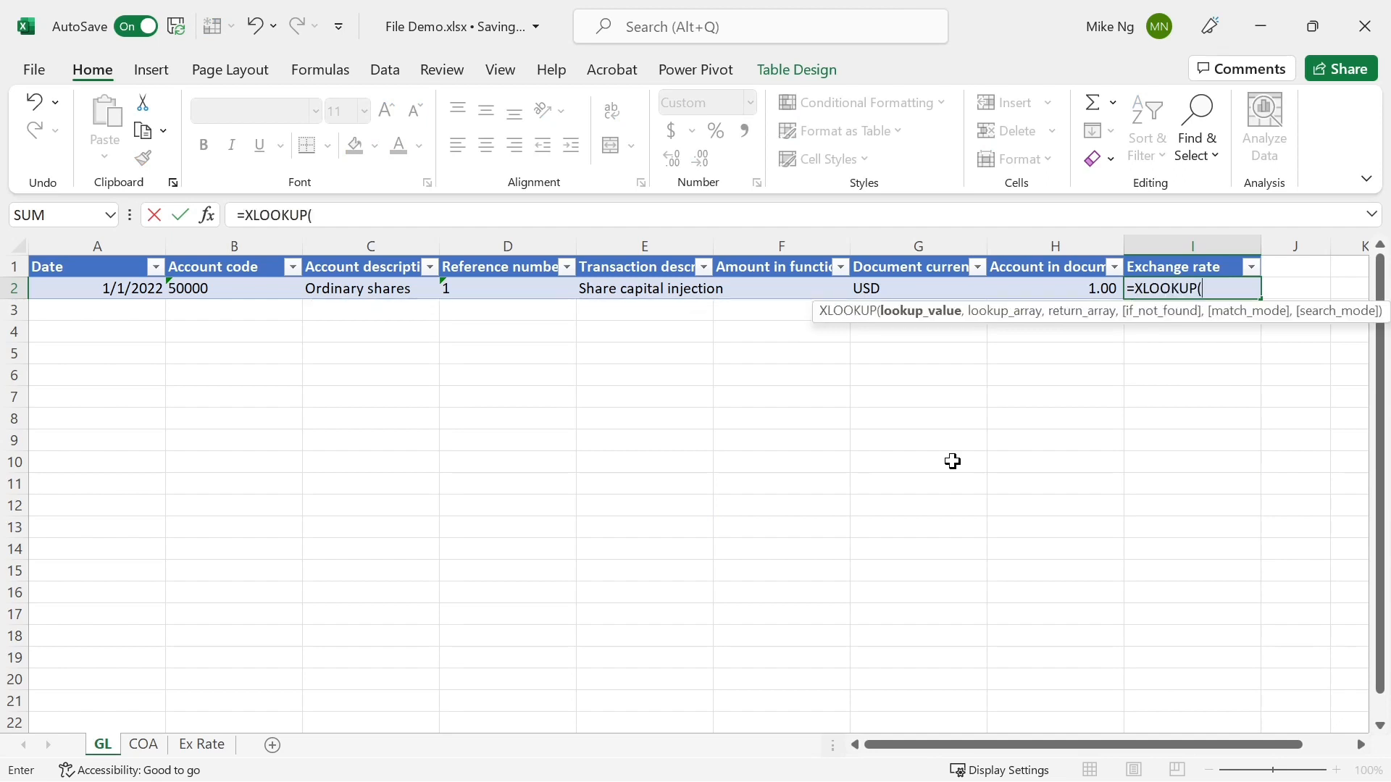
{"action": "key", "text": "Left"}
{"action": "key", "text": "Left"}
{"action": "type", "text": "&"}
{"action": "key", "text": "Left"}
{"action": "key", "text": "Left"}
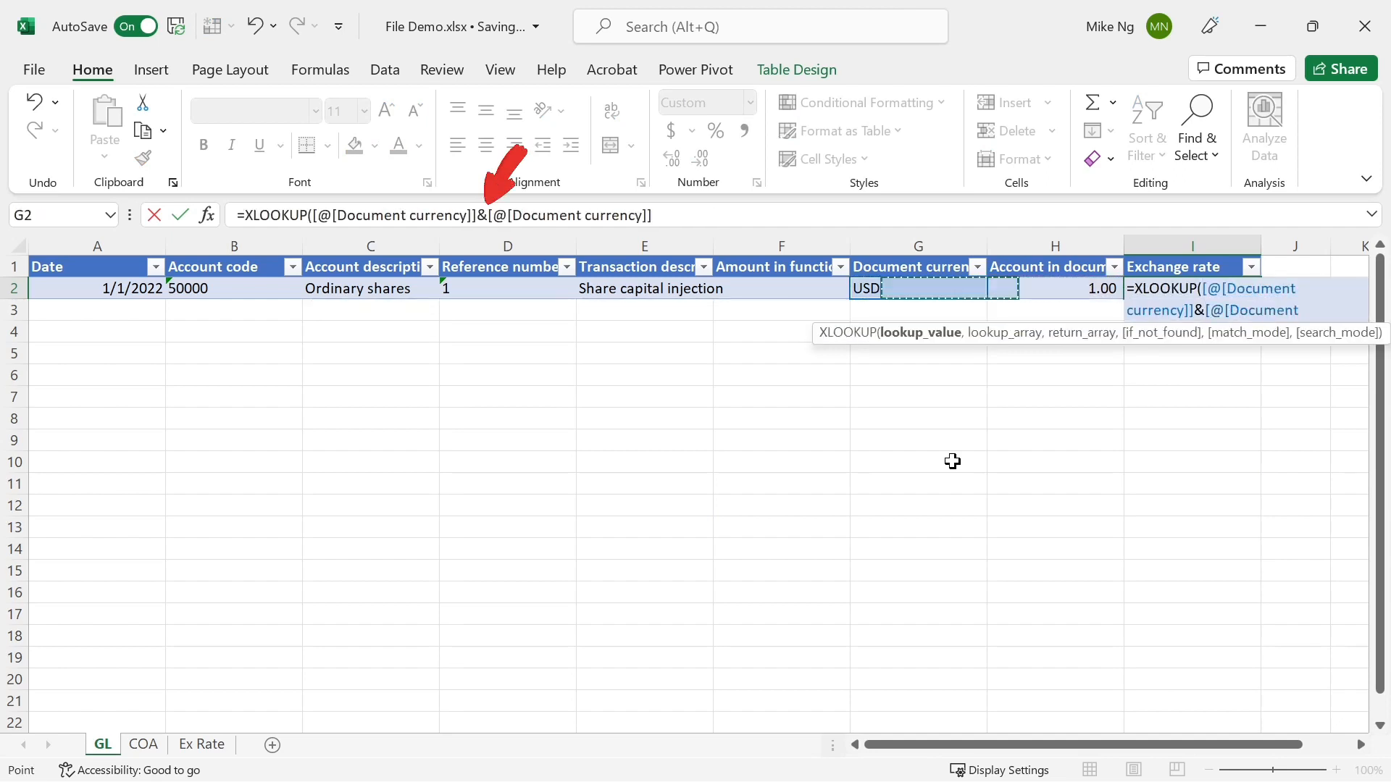
{"action": "key", "text": "Home"}
{"action": "type", "text": ","}
- Set the lookup array to the ExRate table's Currency column joined with its Effective date column using &
{"action": "left_click", "coordinate": [202, 744]}
{"action": "left_click", "coordinate": [189, 286]}
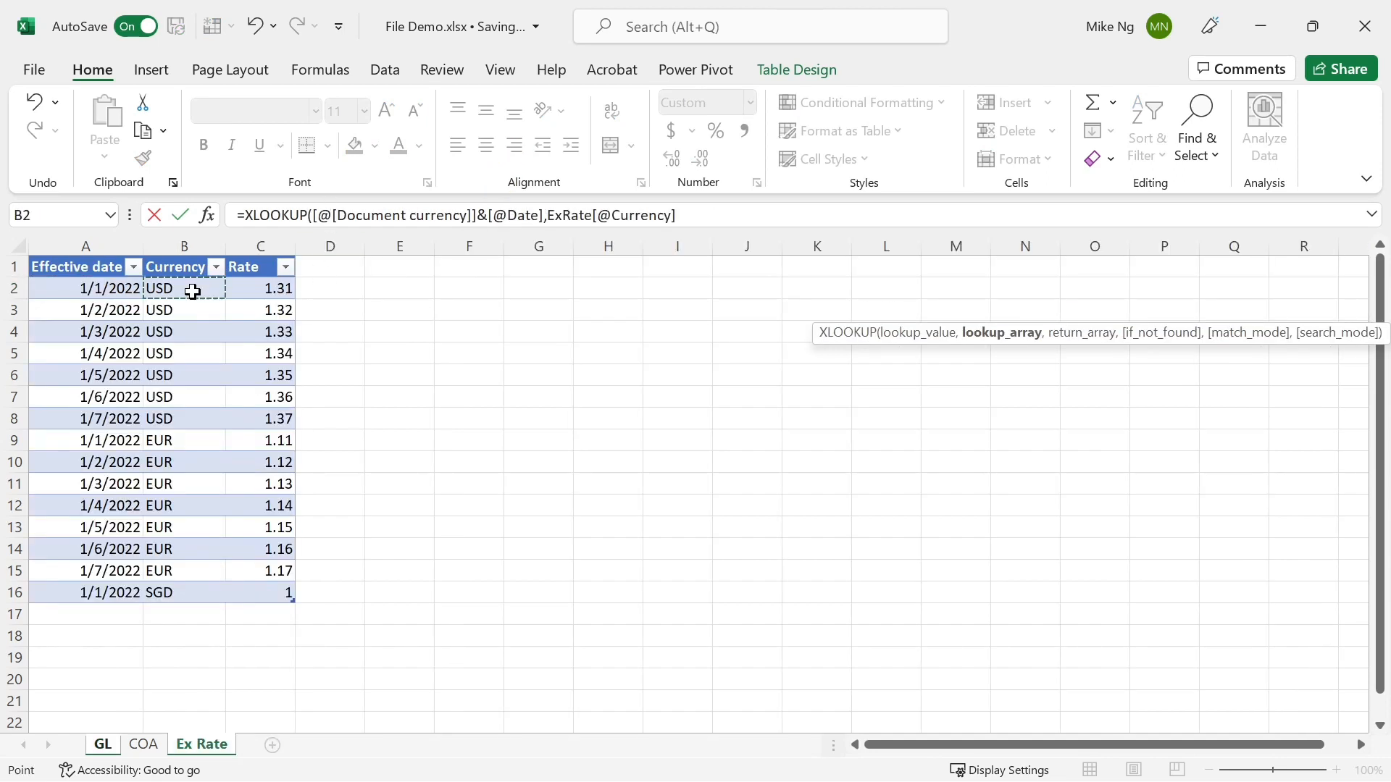
{"action": "key", "text": "ctrl+shift+Down"}
{"action": "type", "text": "&"}
{"action": "left_click", "coordinate": [122, 290]}
{"action": "key", "text": "ctrl+shift+Down"}
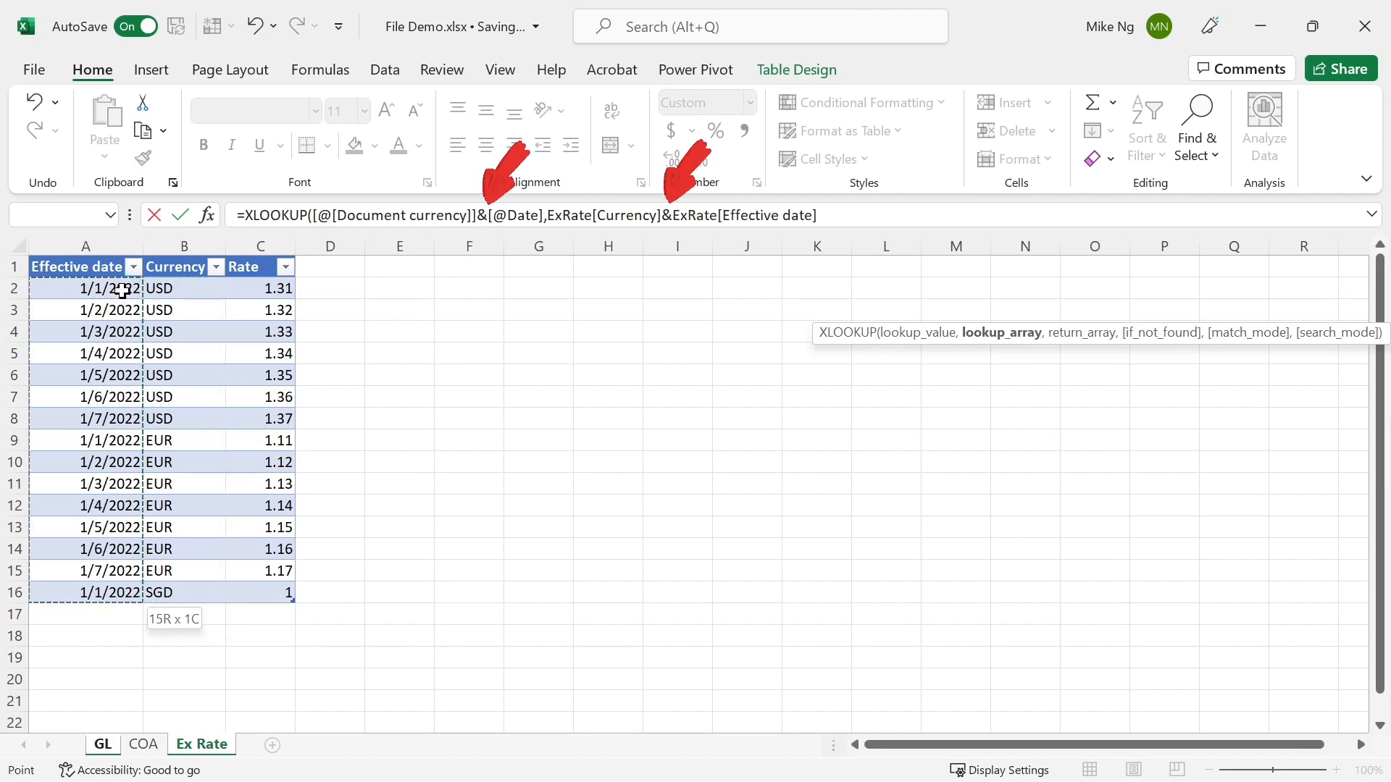
- Complete the exchange rate formula with the ExRate Rate column as return array, no if-not-found value and match mode -1
{"action": "type", "text": ","}
{"action": "left_click", "coordinate": [244, 290]}
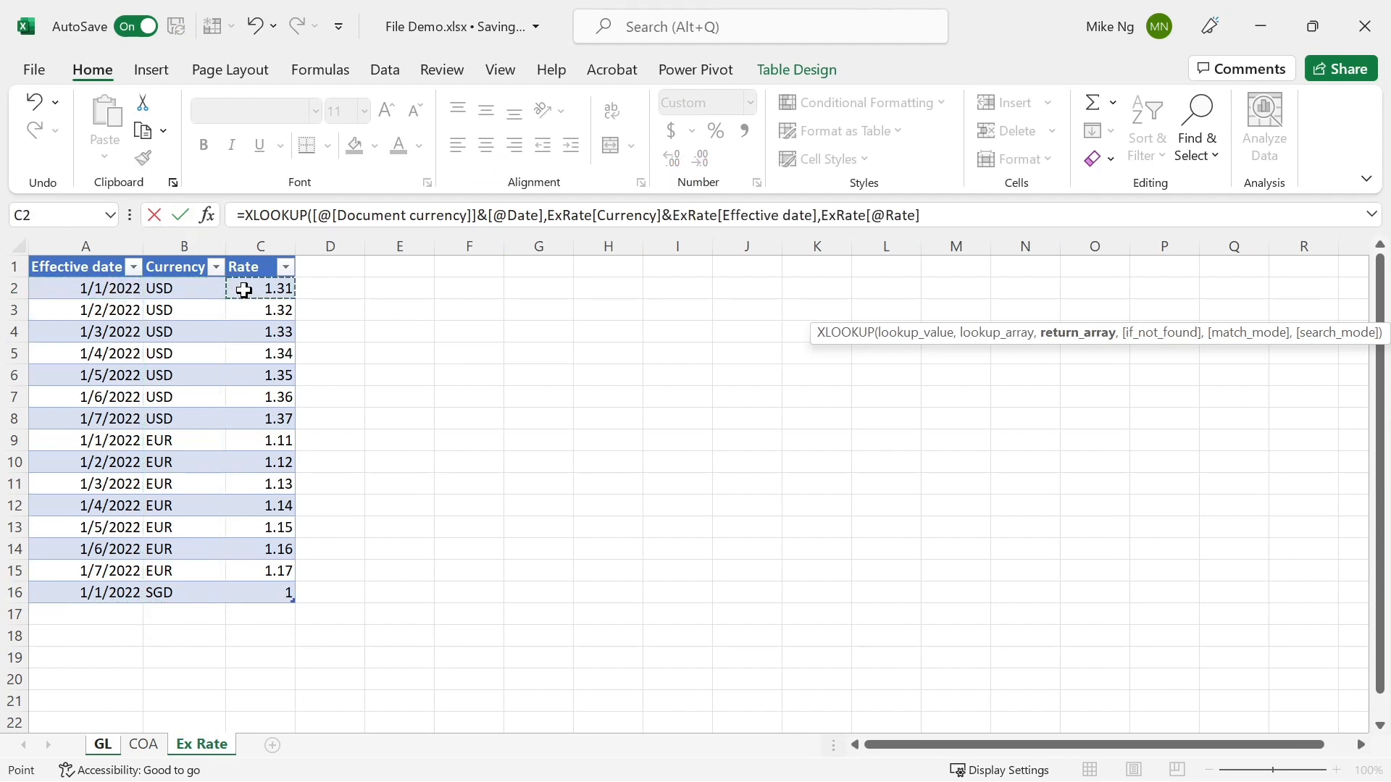
{"action": "key", "text": "ctrl+shift+Down"}
{"action": "type", "text": ","}
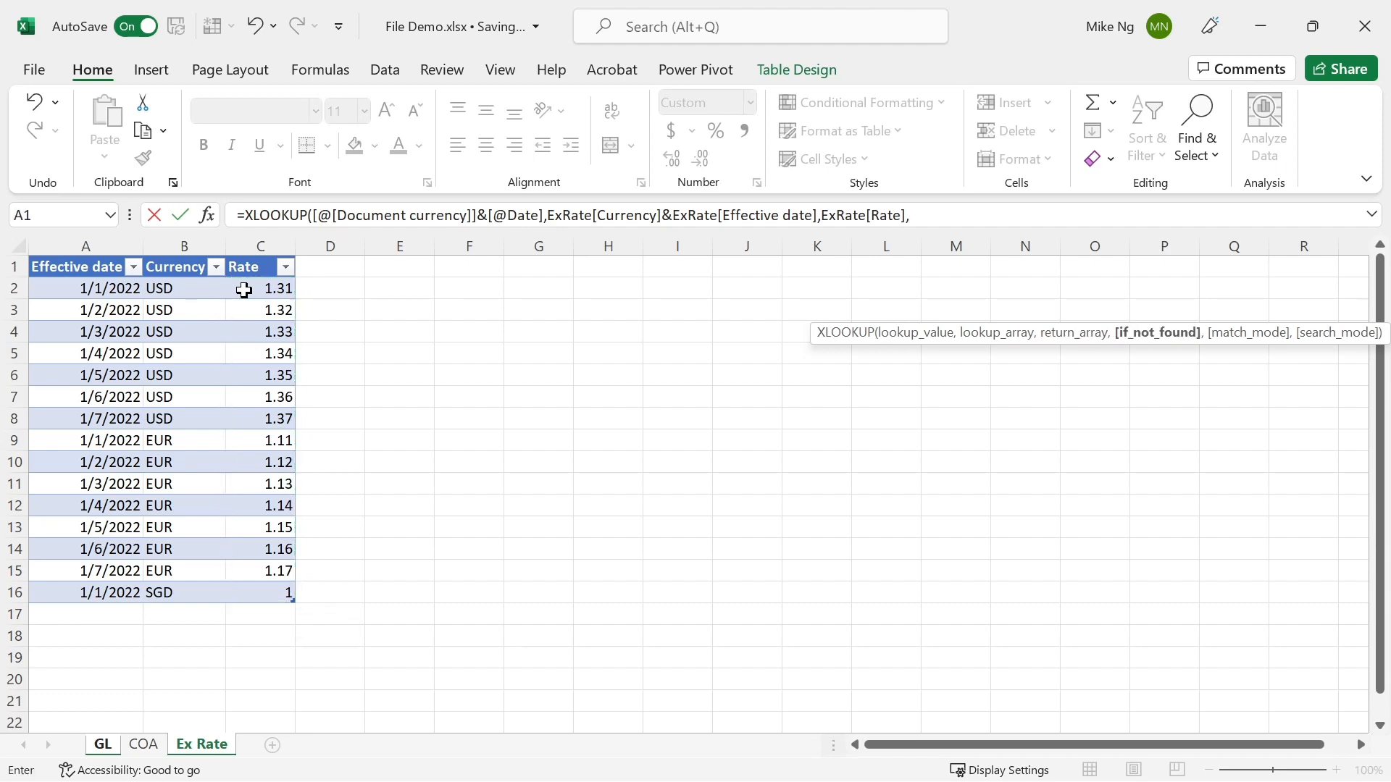
{"action": "type", "text": ","}
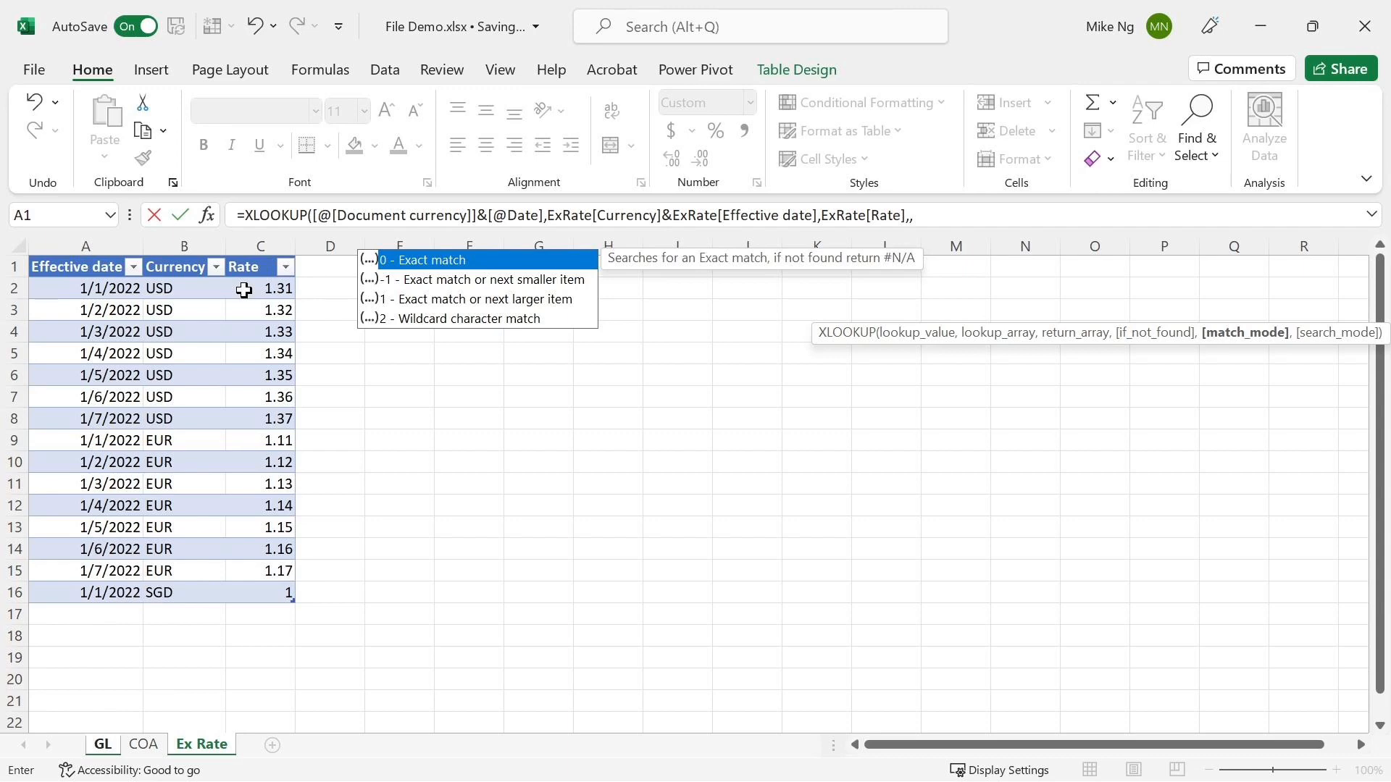
{"action": "type", "text": "-1"}
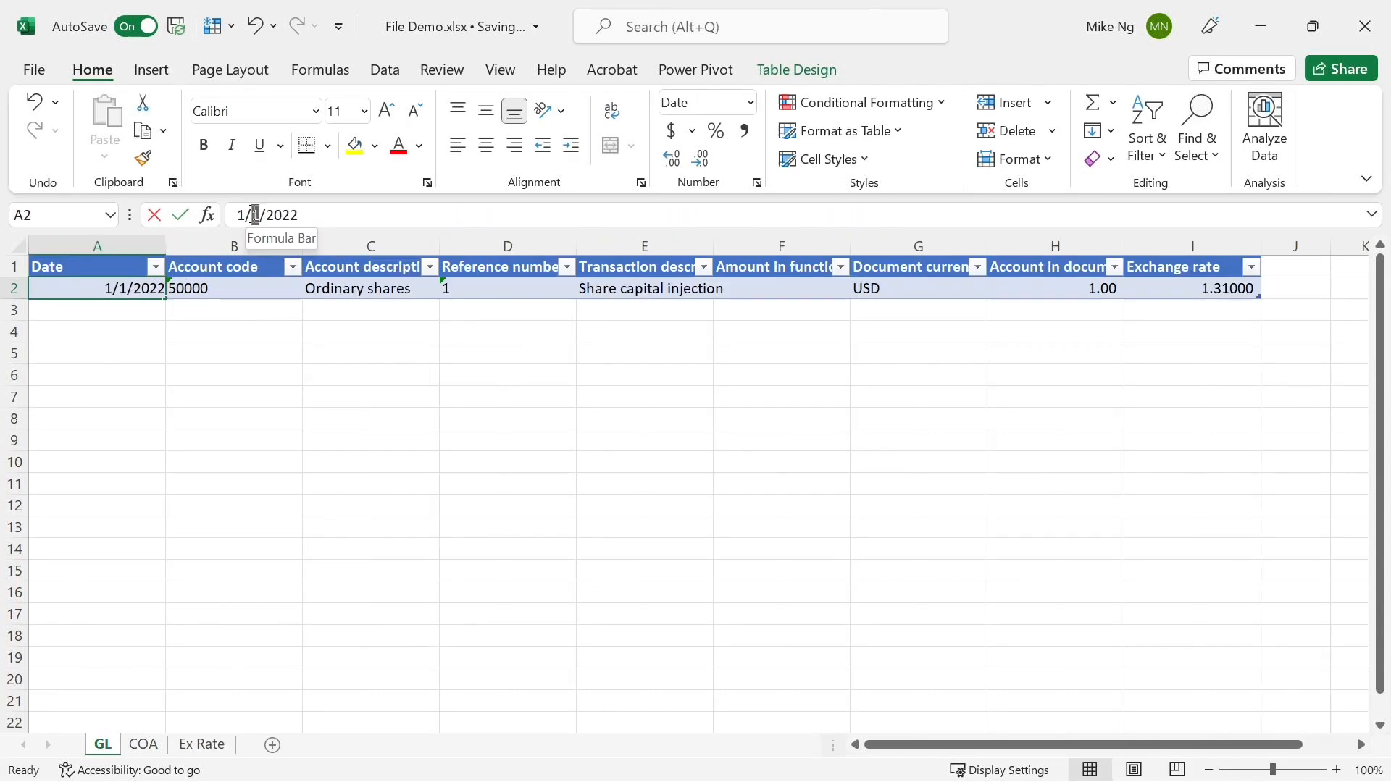
- Change the transaction date in A2 of the general ledger to 3/2/2022
{"action": "left_click", "coordinate": [254, 215]}
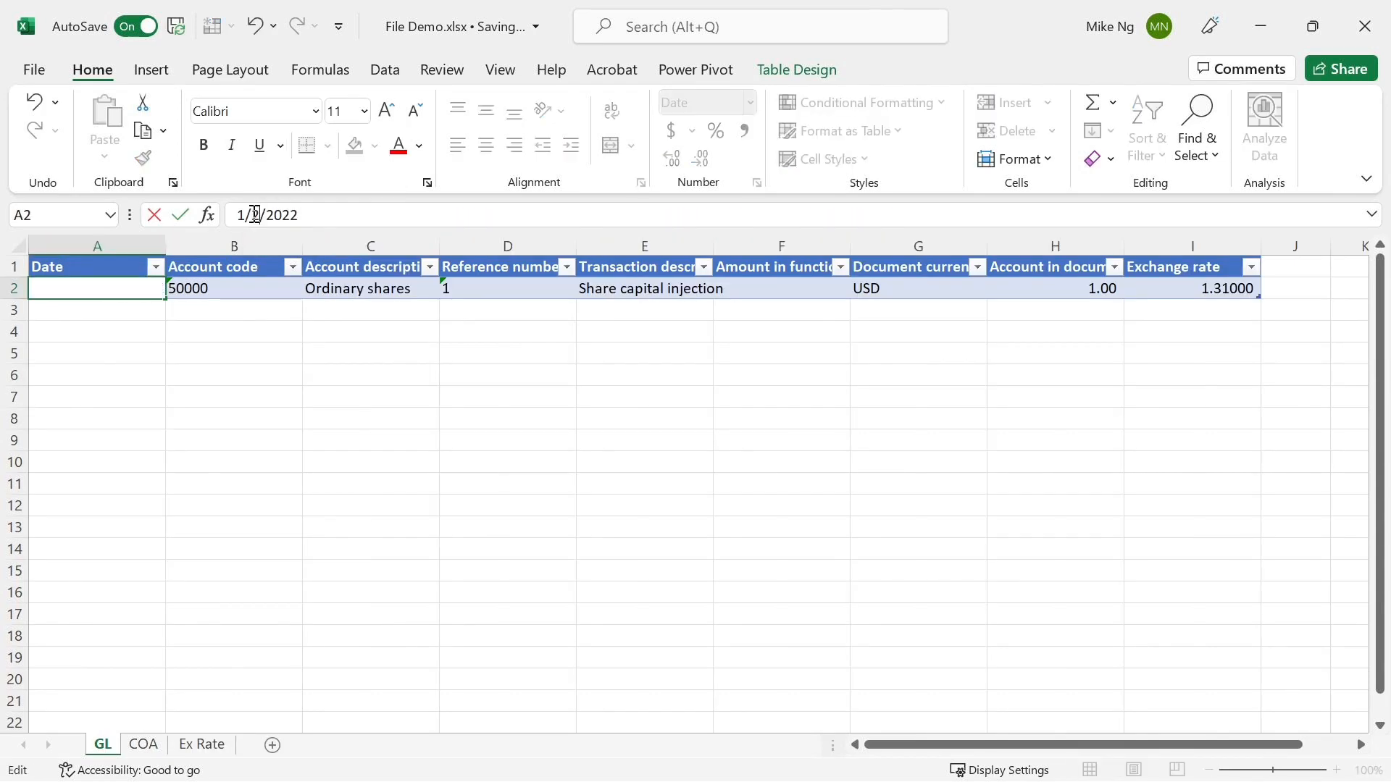
{"action": "key", "text": "BackSpace"}
{"action": "type", "text": "2"}
{"action": "key", "text": "Return"}
{"action": "key", "text": "Up"}
{"action": "key", "text": "F2"}
{"action": "key", "text": "Home"}
{"action": "key", "text": "Delete"}
{"action": "type", "text": "3"}
{"action": "key", "text": "Return"}
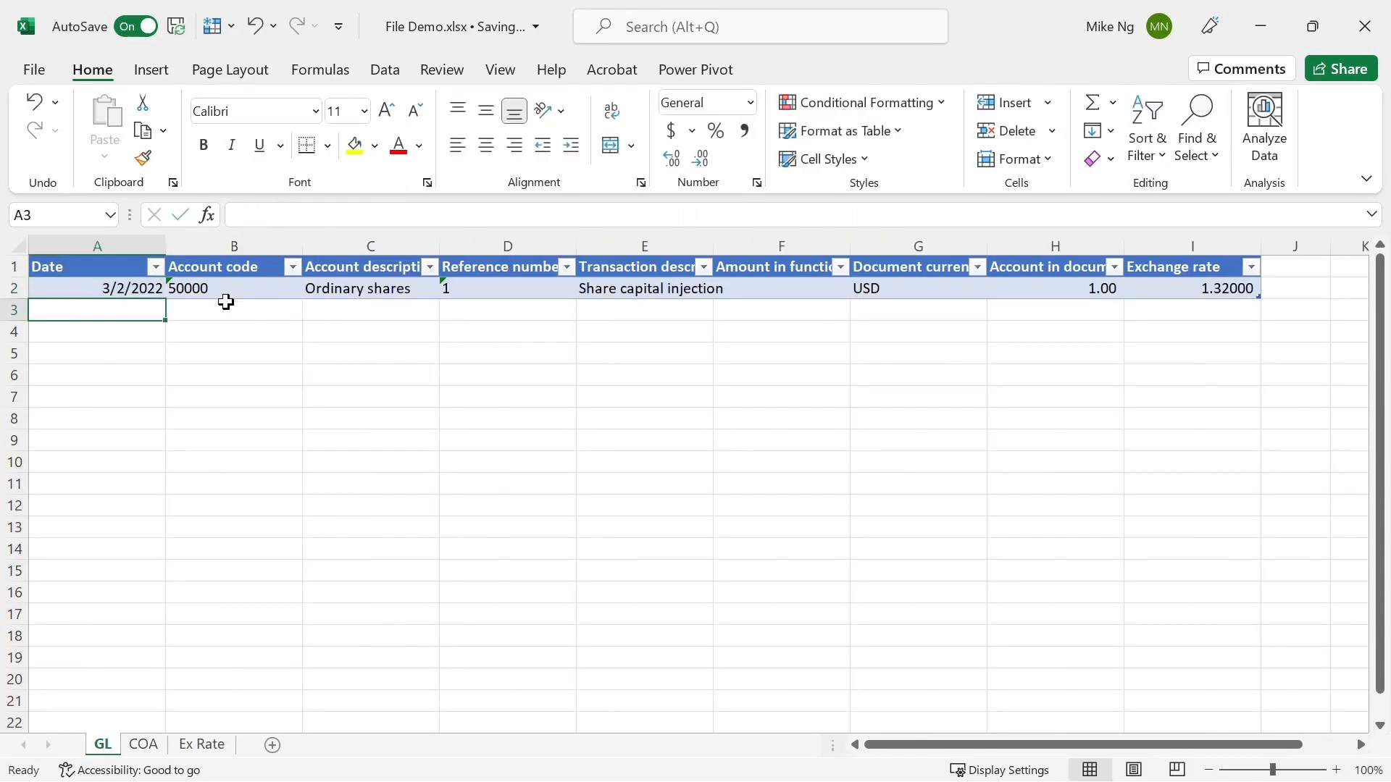
- Change the transaction date in A2 to 3/3/2022
{"action": "double_click", "coordinate": [117, 289]}
{"action": "key", "text": "Delete"}
{"action": "type", "text": "3"}
{"action": "key", "text": "Return"}
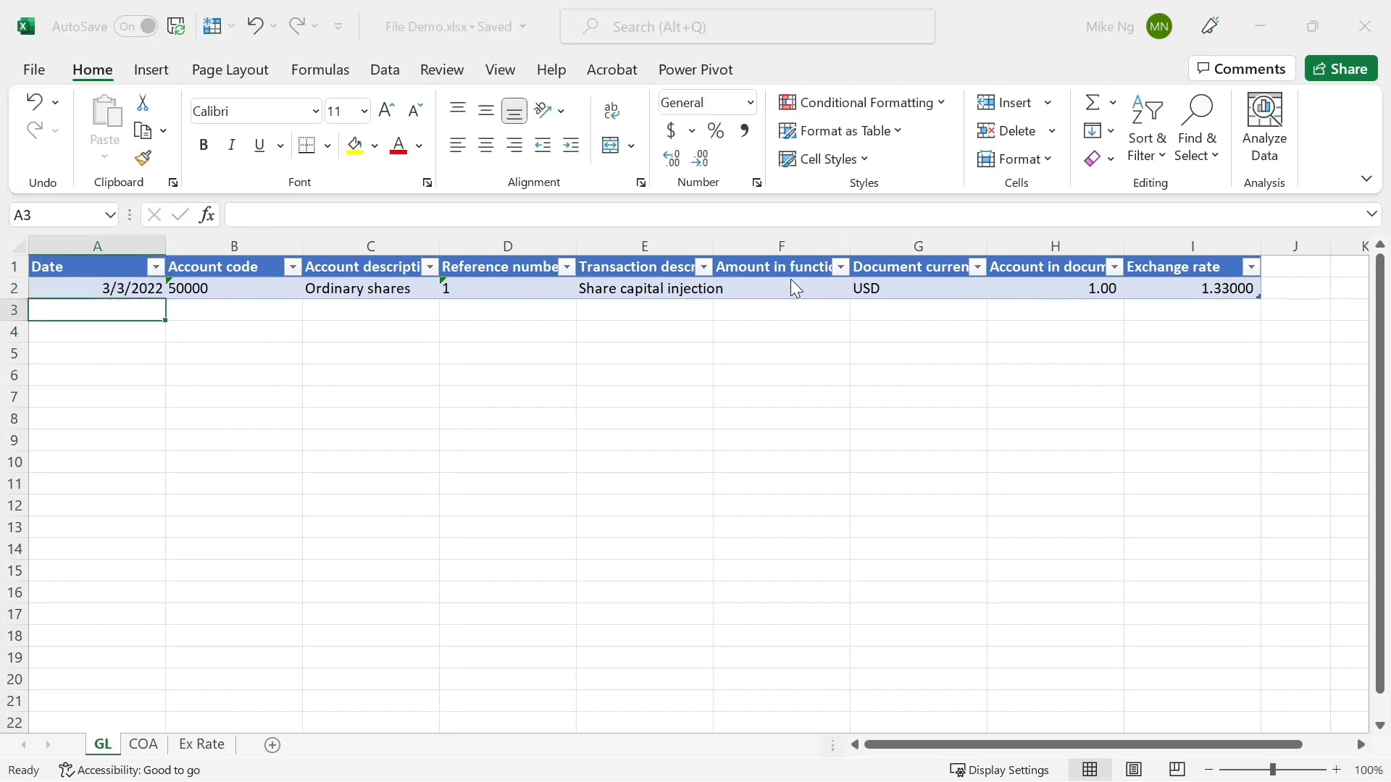
- Calculate the functional currency amount in F2 as the row's Account in document currency multiplied by its Exchange rate
{"action": "left_click", "coordinate": [767, 291]}
{"action": "type", "text": "="}
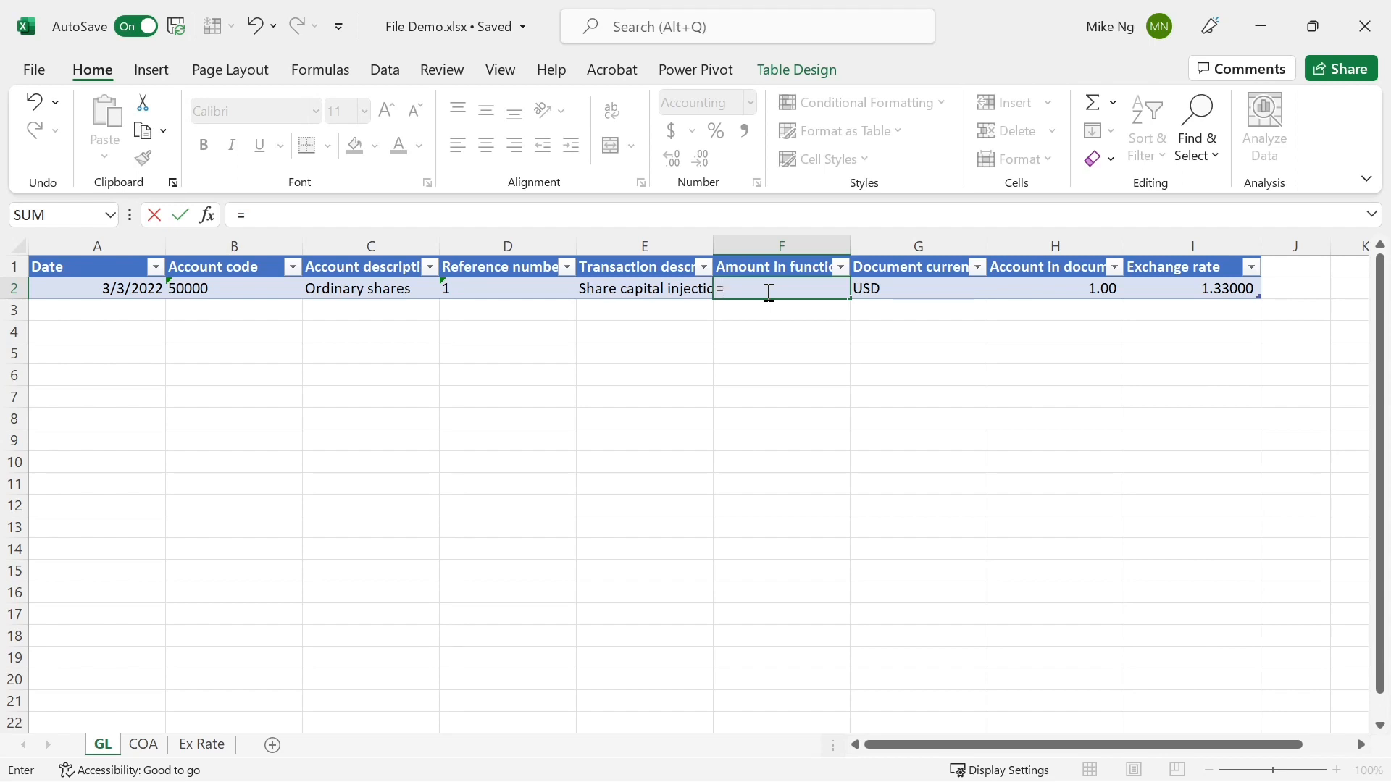
{"action": "key", "text": "Right"}
{"action": "key", "text": "Right"}
{"action": "type", "text": "*"}
{"action": "key", "text": "Right"}
{"action": "key", "text": "Right"}
{"action": "key", "text": "Right"}
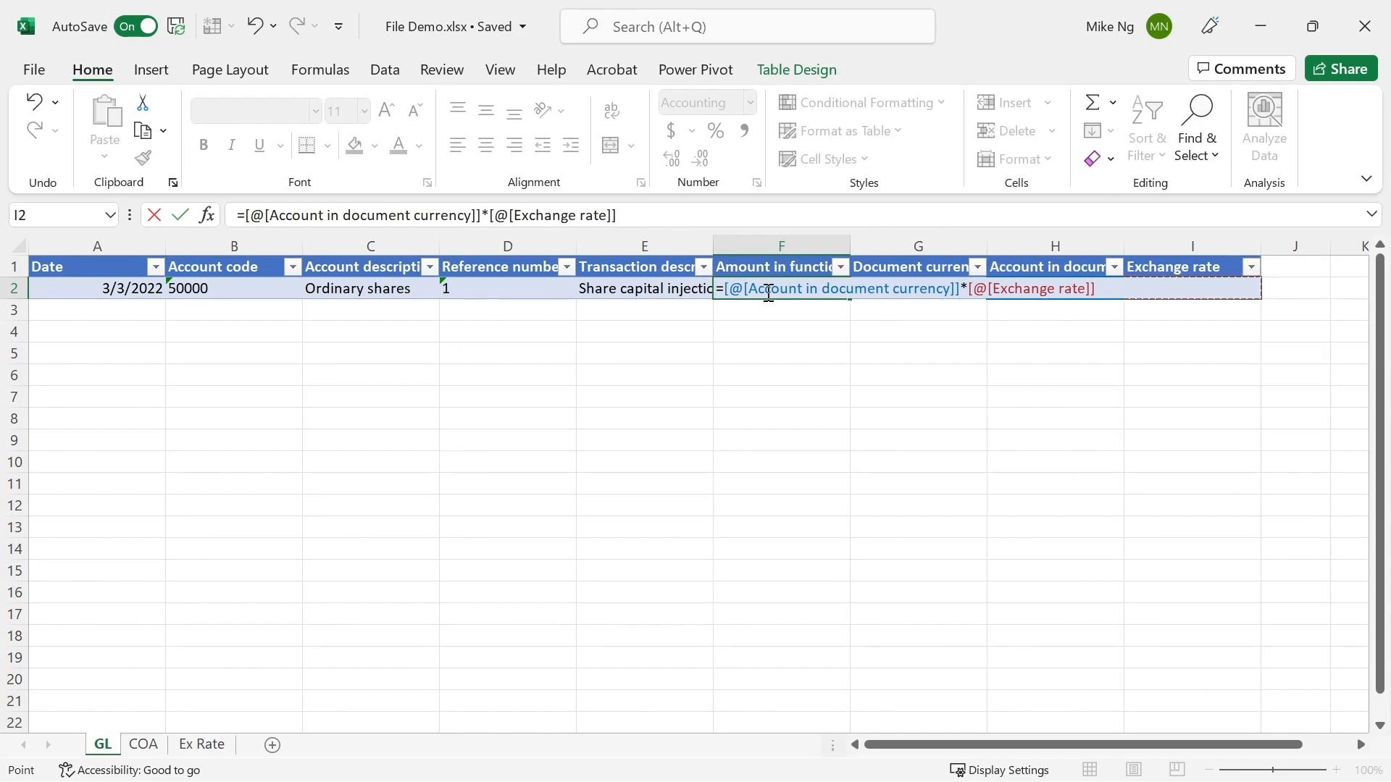
{"action": "key", "text": "Return"}
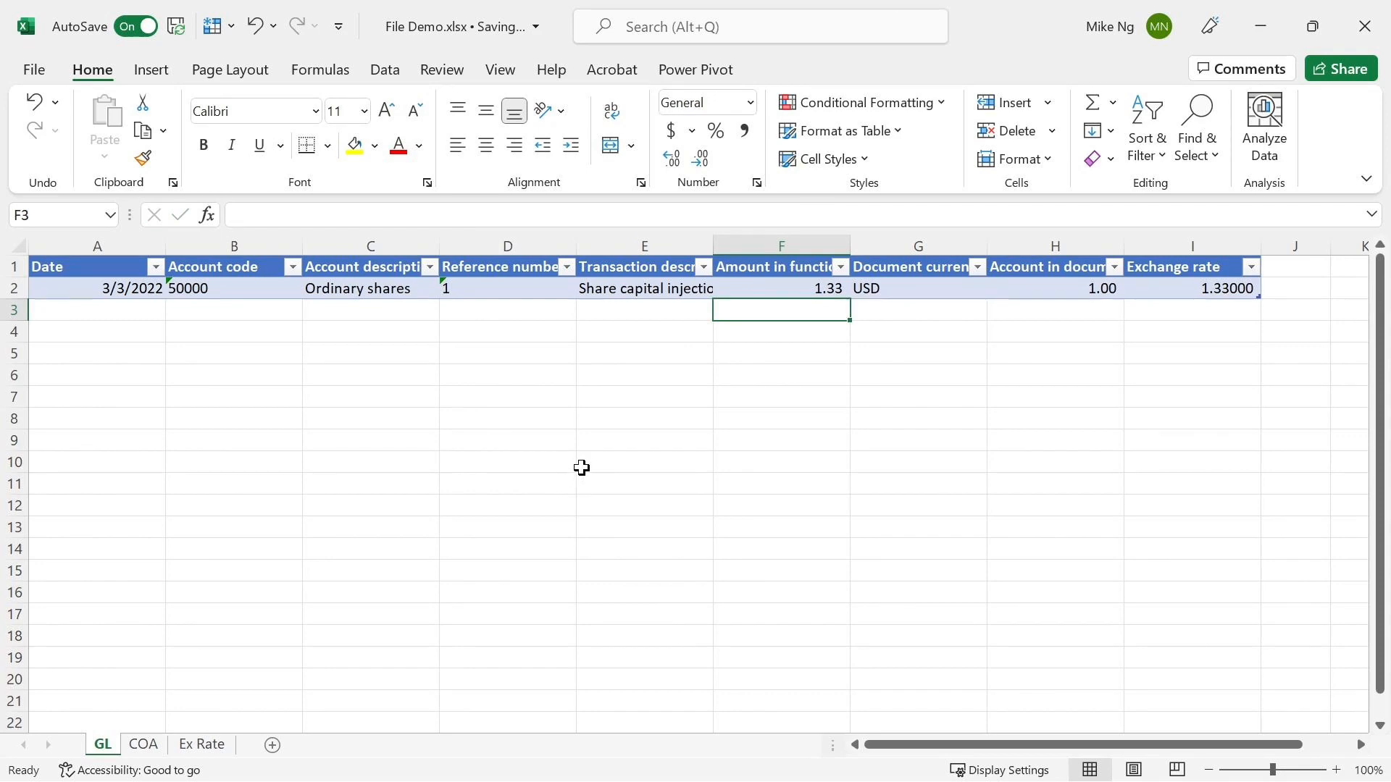
- Try to restrict the account code in B2 to a validation list sourced from ='COA'!$A$2:$A$42
{"action": "left_click", "coordinate": [246, 289]}
{"action": "left_click", "coordinate": [385, 68]}
{"action": "left_click", "coordinate": [898, 158]}
{"action": "left_click", "coordinate": [921, 480]}
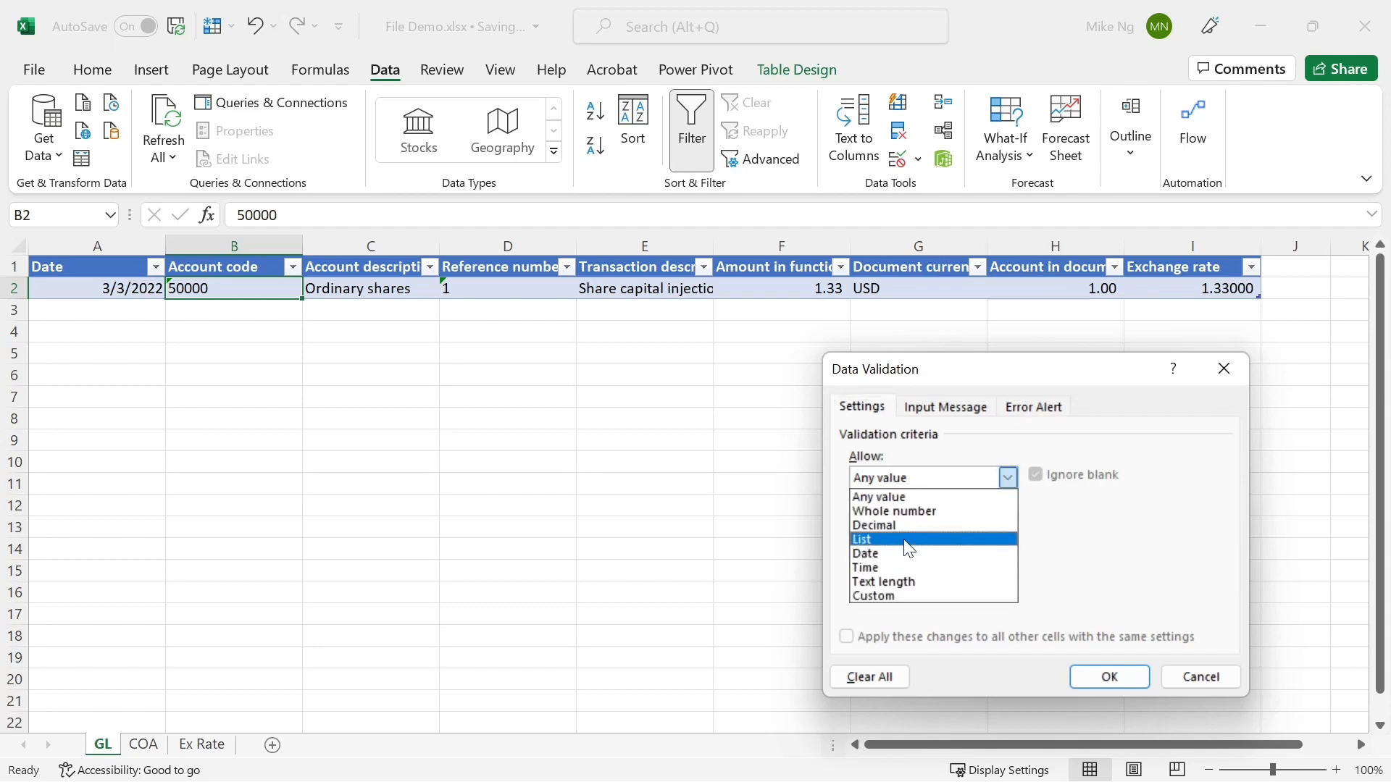
{"action": "left_click", "coordinate": [907, 541]}
{"action": "left_click", "coordinate": [1093, 565]}
{"action": "left_click", "coordinate": [1133, 565]}
{"action": "left_click", "coordinate": [153, 745]}
{"action": "left_click", "coordinate": [118, 313]}
{"action": "key", "text": "ctrl+Up"}
{"action": "key", "text": "Down"}
{"action": "key", "text": "ctrl+shift+Down"}
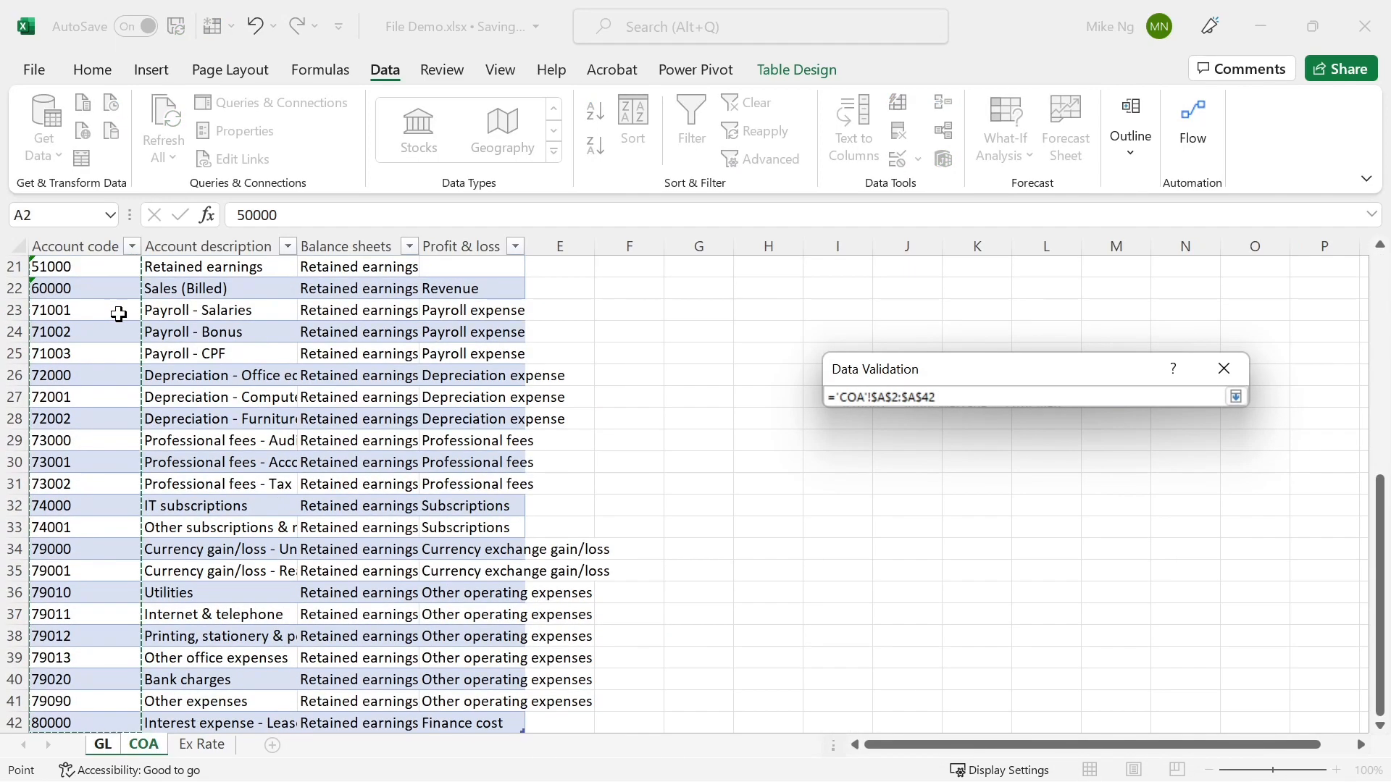
{"action": "scroll", "coordinate": [118, 313], "scroll_direction": "down", "scroll_amount": 1}
{"action": "key", "text": "Return"}
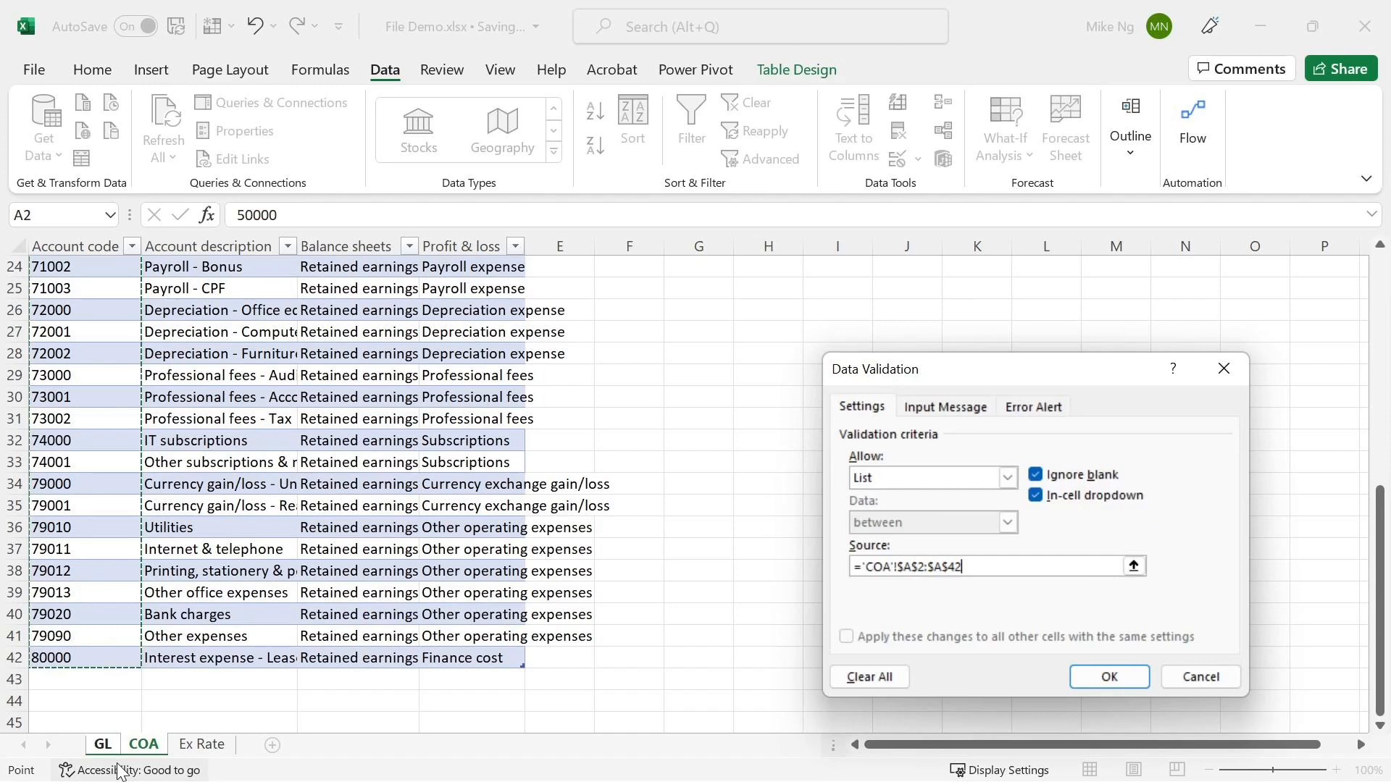
{"action": "key", "text": "Return"}
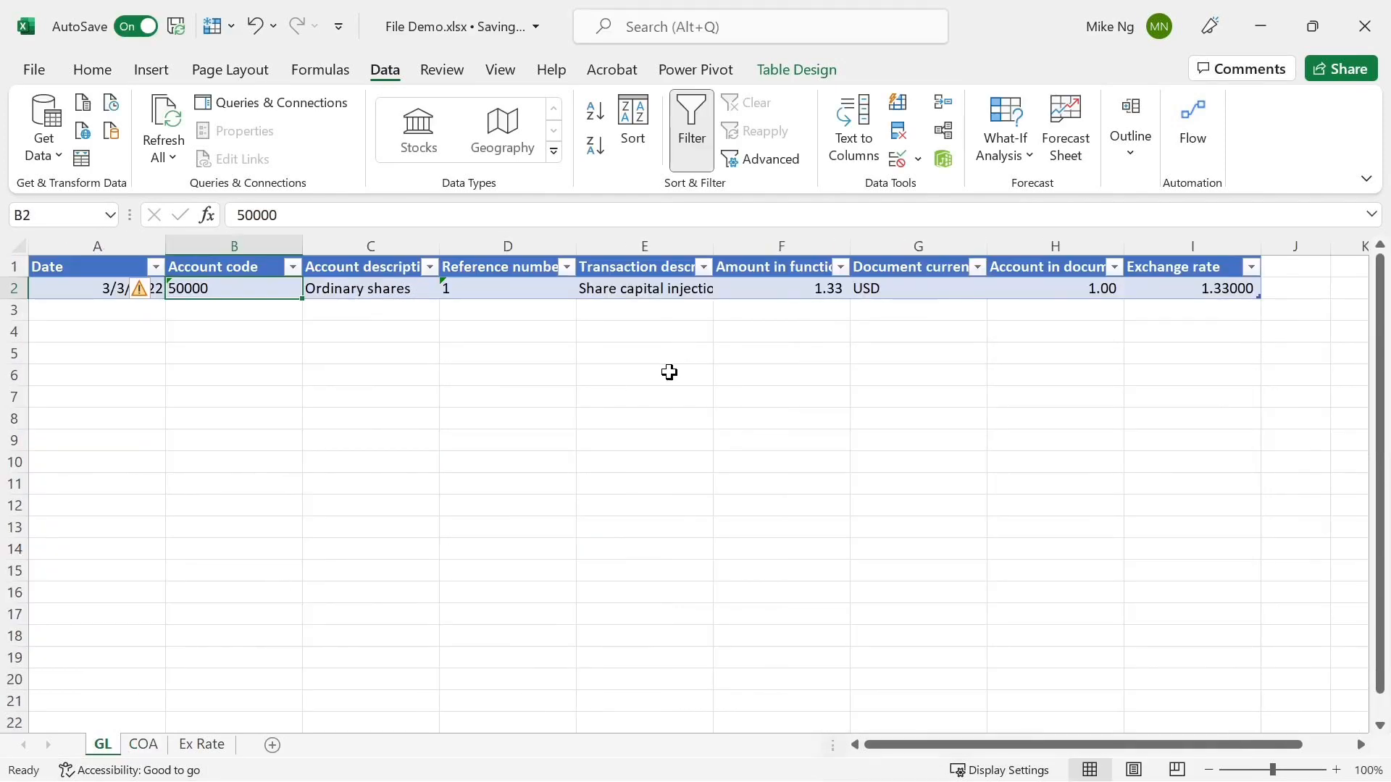
- Build the reference =COA[Account code] in F2 of the COA sheet, copy its text and discard the cell entry
{"action": "left_click", "coordinate": [139, 747]}
{"action": "scroll", "coordinate": [674, 379], "scroll_direction": "up", "scroll_amount": 8}
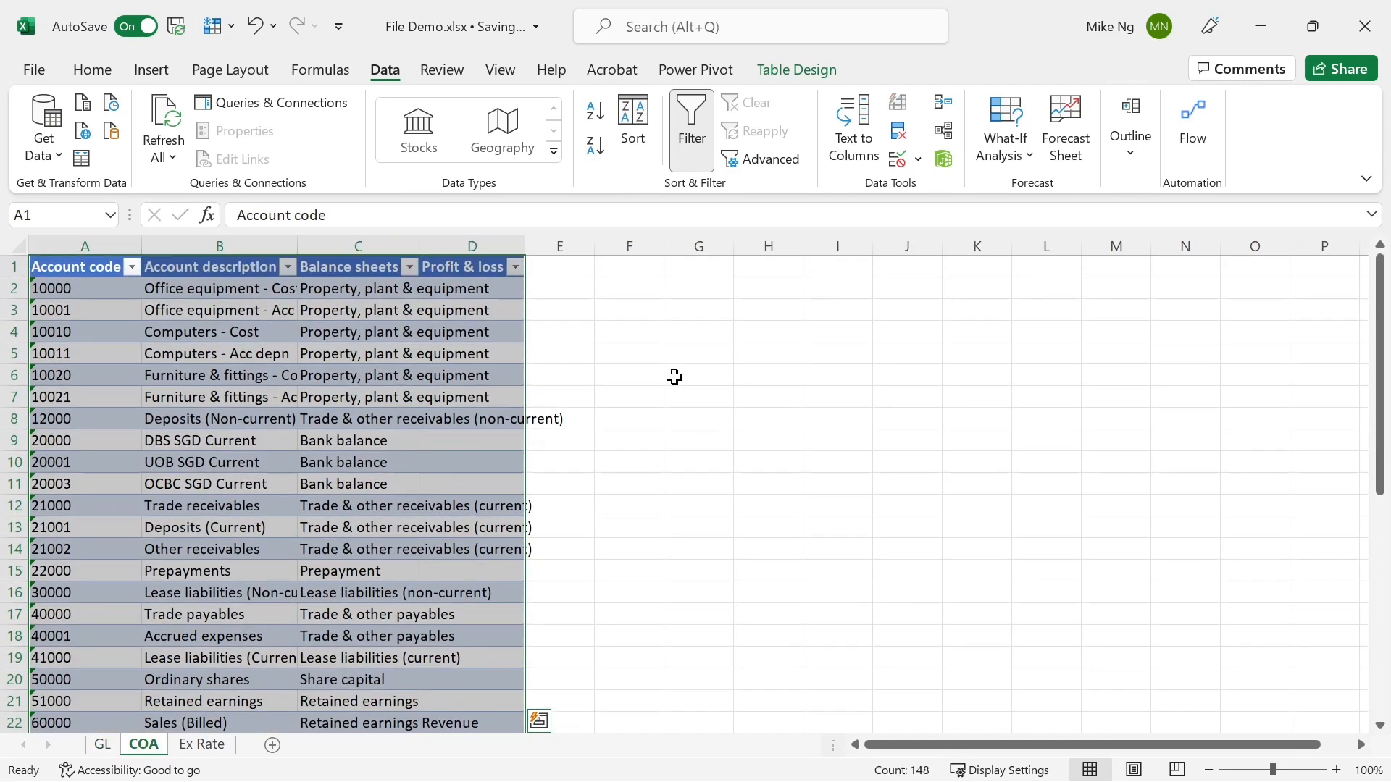
{"action": "left_click", "coordinate": [675, 379]}
{"action": "left_click", "coordinate": [643, 269]}
{"action": "left_click", "coordinate": [641, 284]}
{"action": "type", "text": "="}
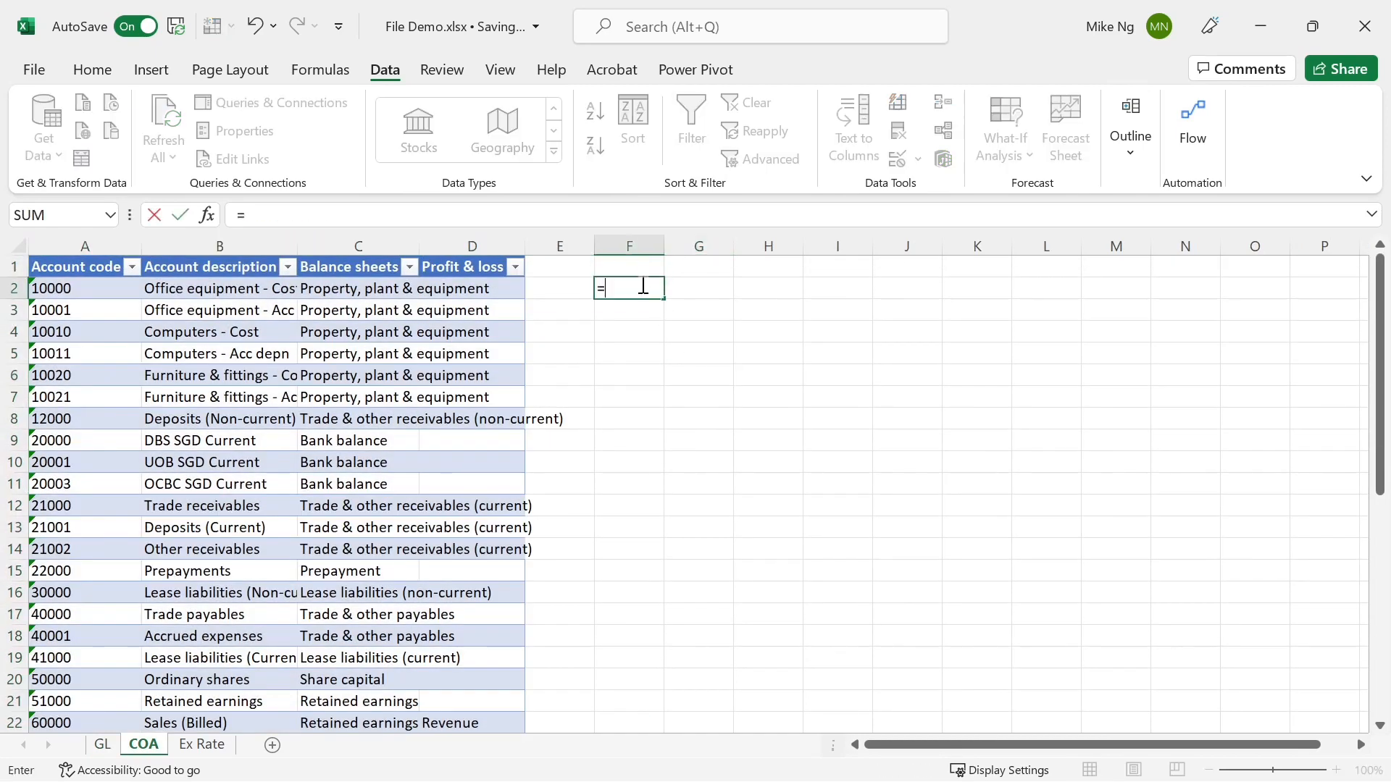
{"action": "key", "text": "Left"}
{"action": "key", "text": "Left"}
{"action": "key", "text": "Left"}
{"action": "key", "text": "Left"}
{"action": "key", "text": "Left"}
{"action": "key", "text": "ctrl+shift+Down"}
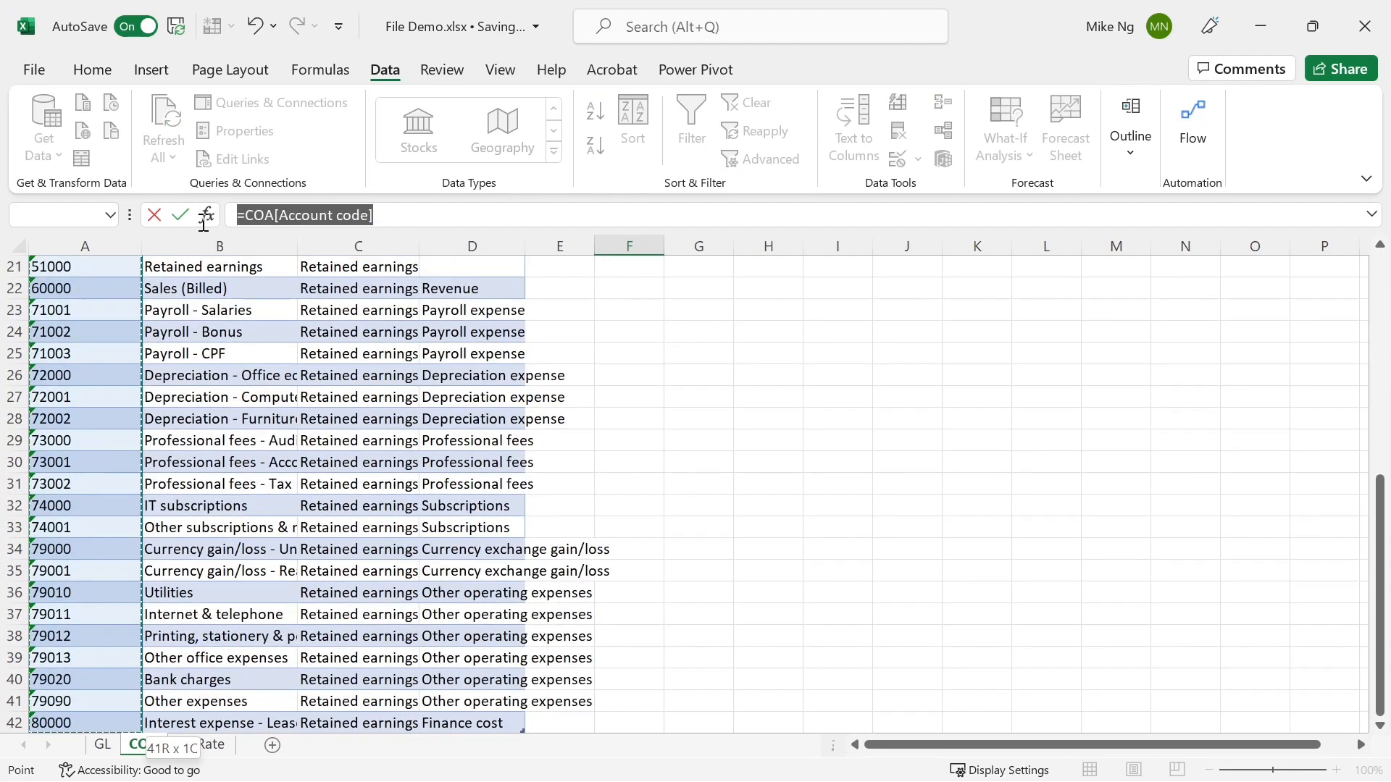
{"action": "left_click", "coordinate": [154, 214]}
- Define a workbook-scoped name List_AccountCode that refers to =COA[Account code]
{"action": "left_click", "coordinate": [311, 73]}
{"action": "left_click", "coordinate": [635, 122]}
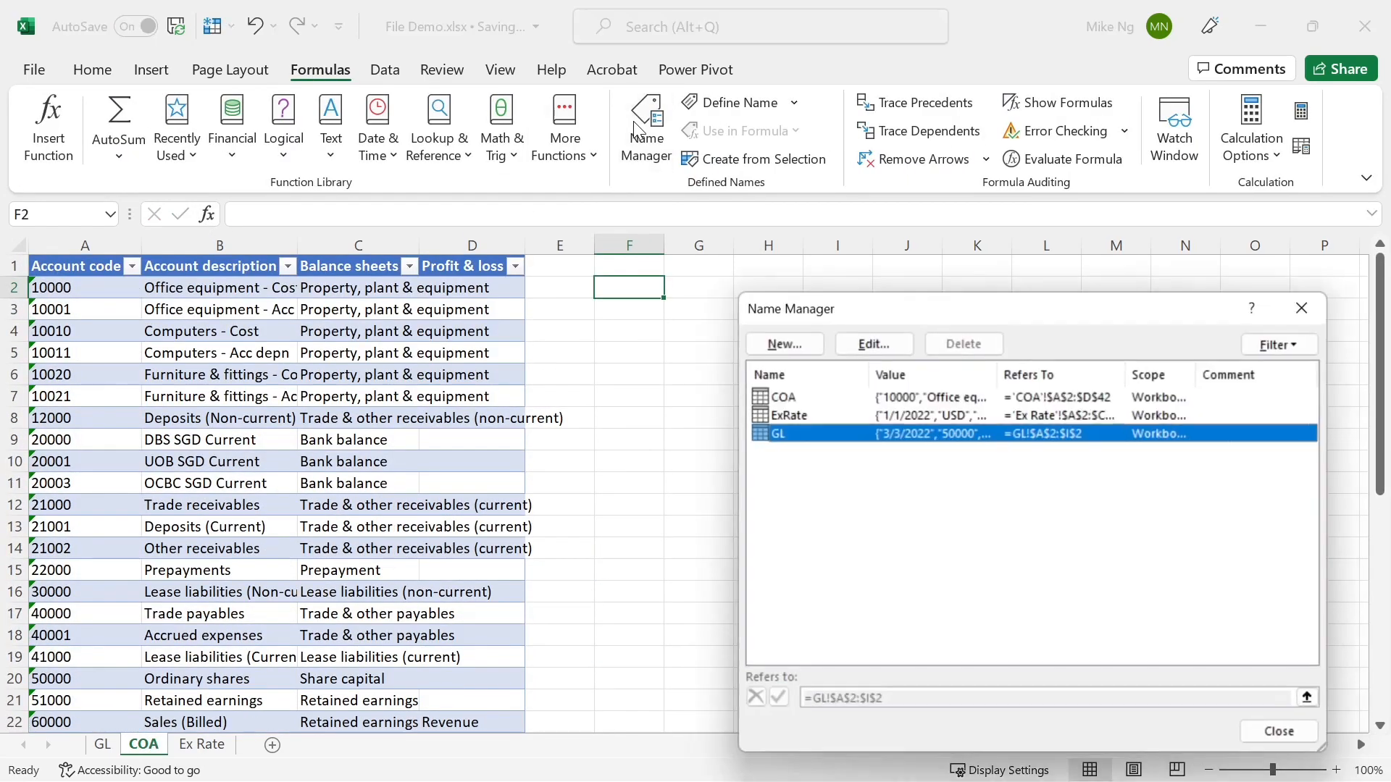
{"action": "left_click", "coordinate": [782, 343]}
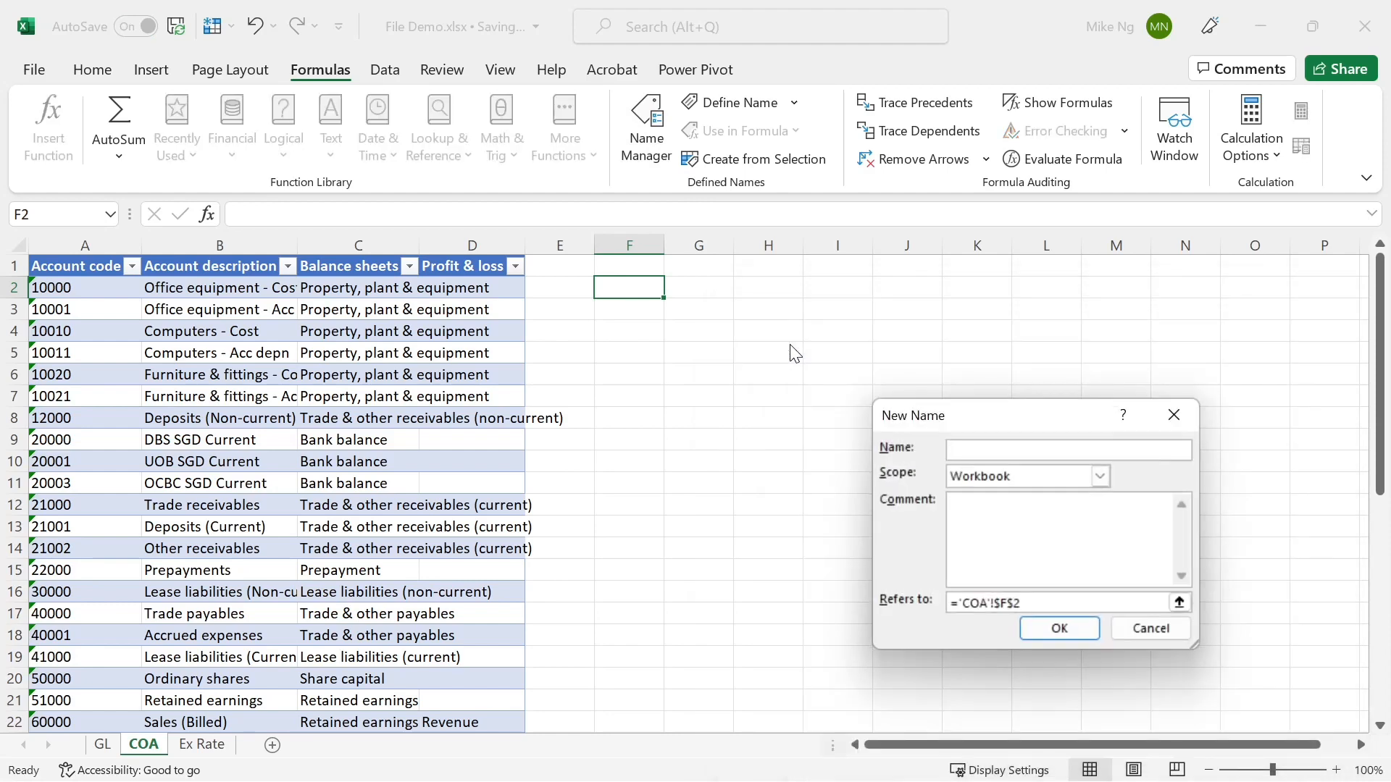
{"action": "type", "text": "List_AccountCode"}
{"action": "left_click_drag", "start_coordinate": [1039, 603], "coordinate": [876, 591]}
{"action": "key", "text": "ctrl+v"}
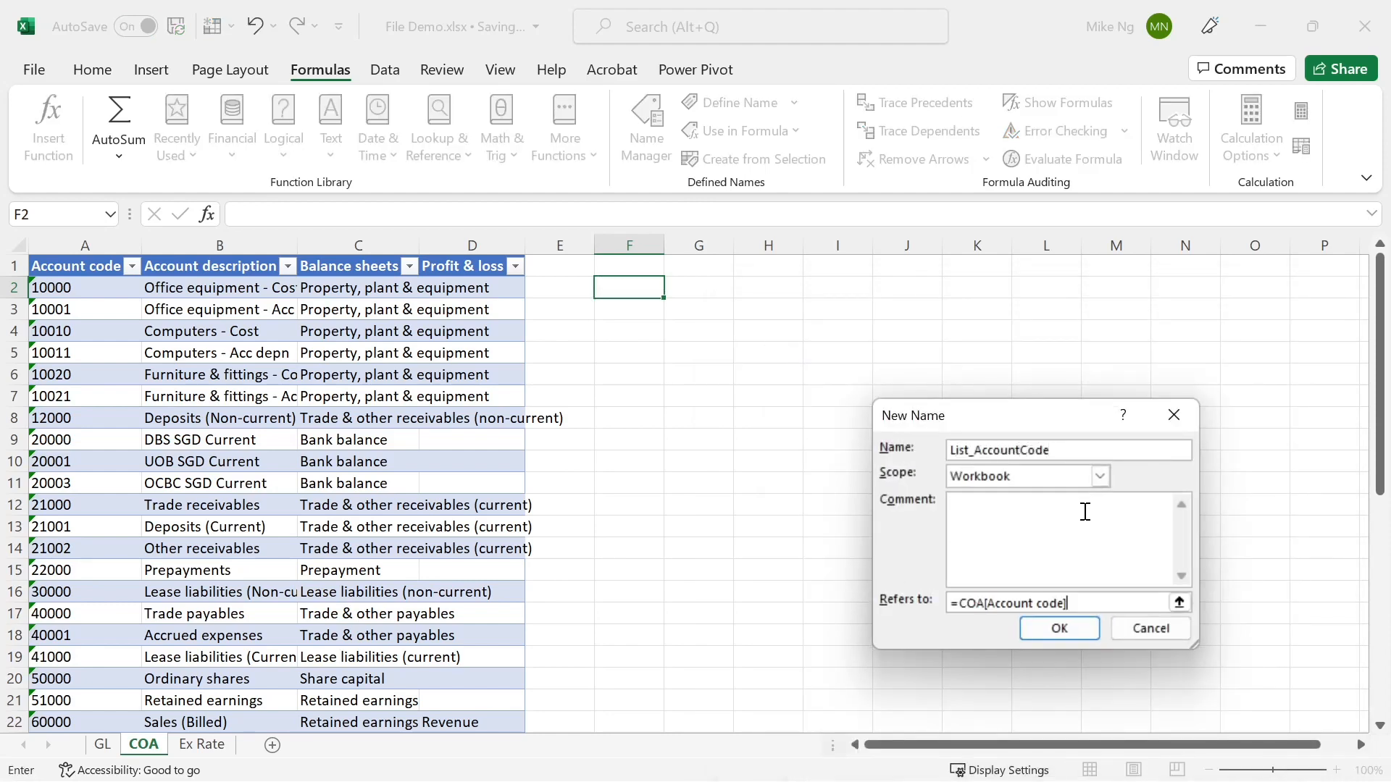
{"action": "left_click_drag", "start_coordinate": [1077, 453], "coordinate": [816, 428]}
{"action": "left_click", "coordinate": [1090, 629]}
{"action": "left_click", "coordinate": [1302, 738]}
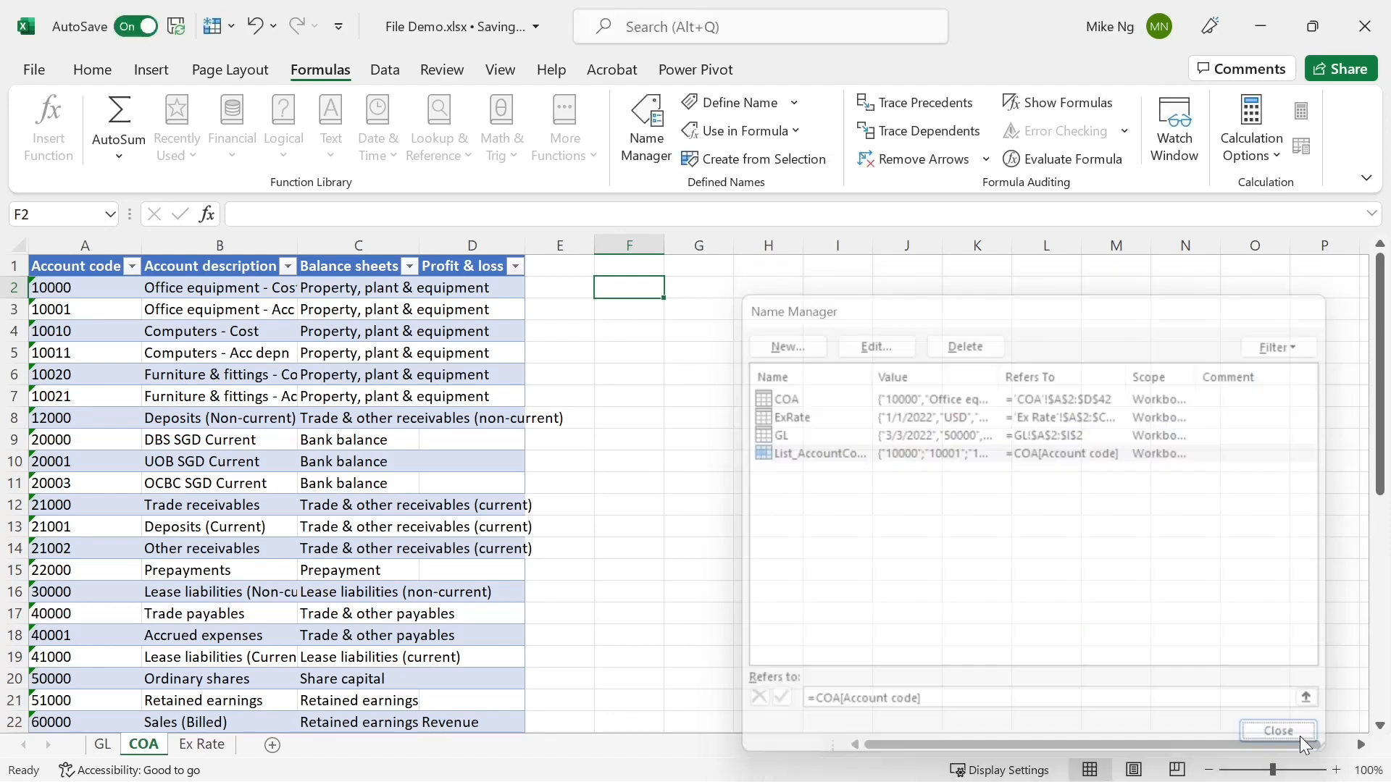
- Apply list data validation to B2 on the GL sheet with the source =List_AccountCode
{"action": "left_click", "coordinate": [111, 750]}
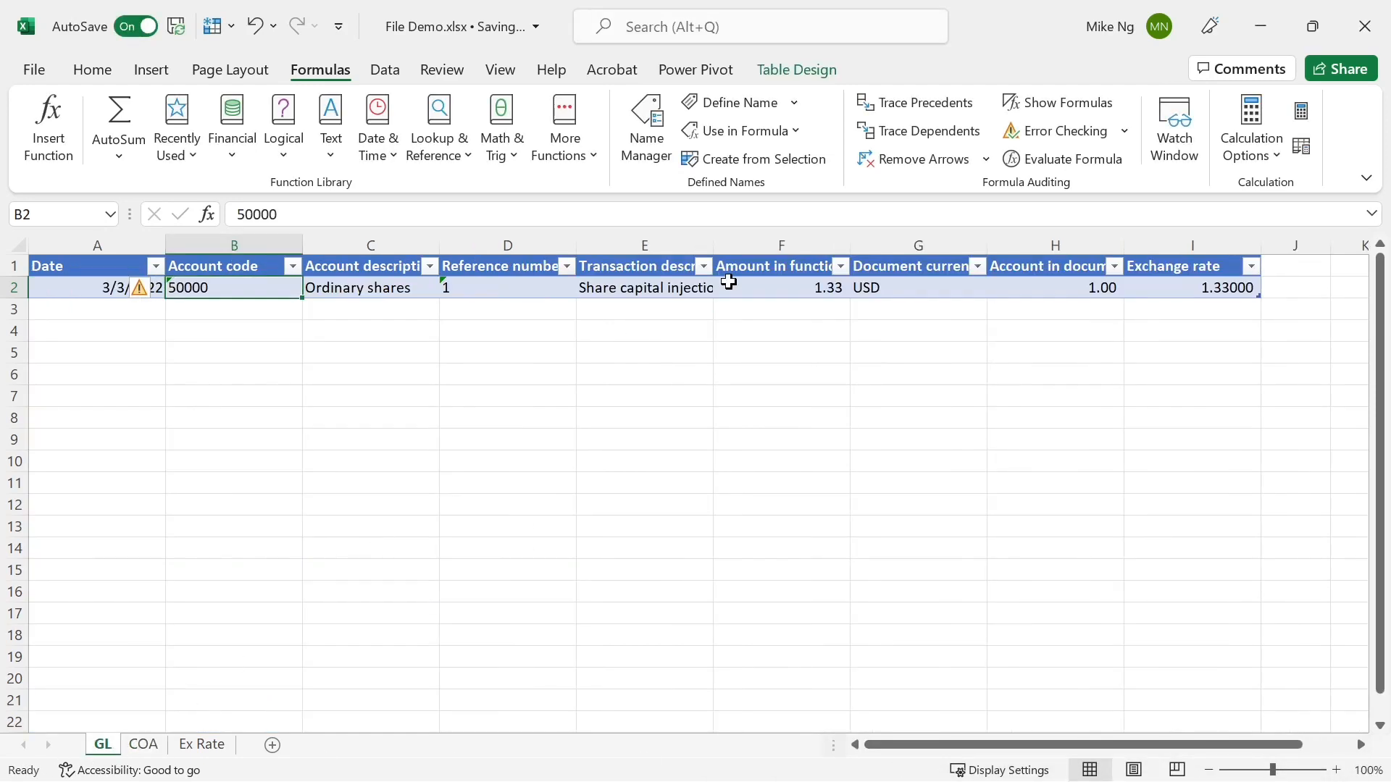
{"action": "left_click", "coordinate": [391, 71]}
{"action": "left_click", "coordinate": [898, 157]}
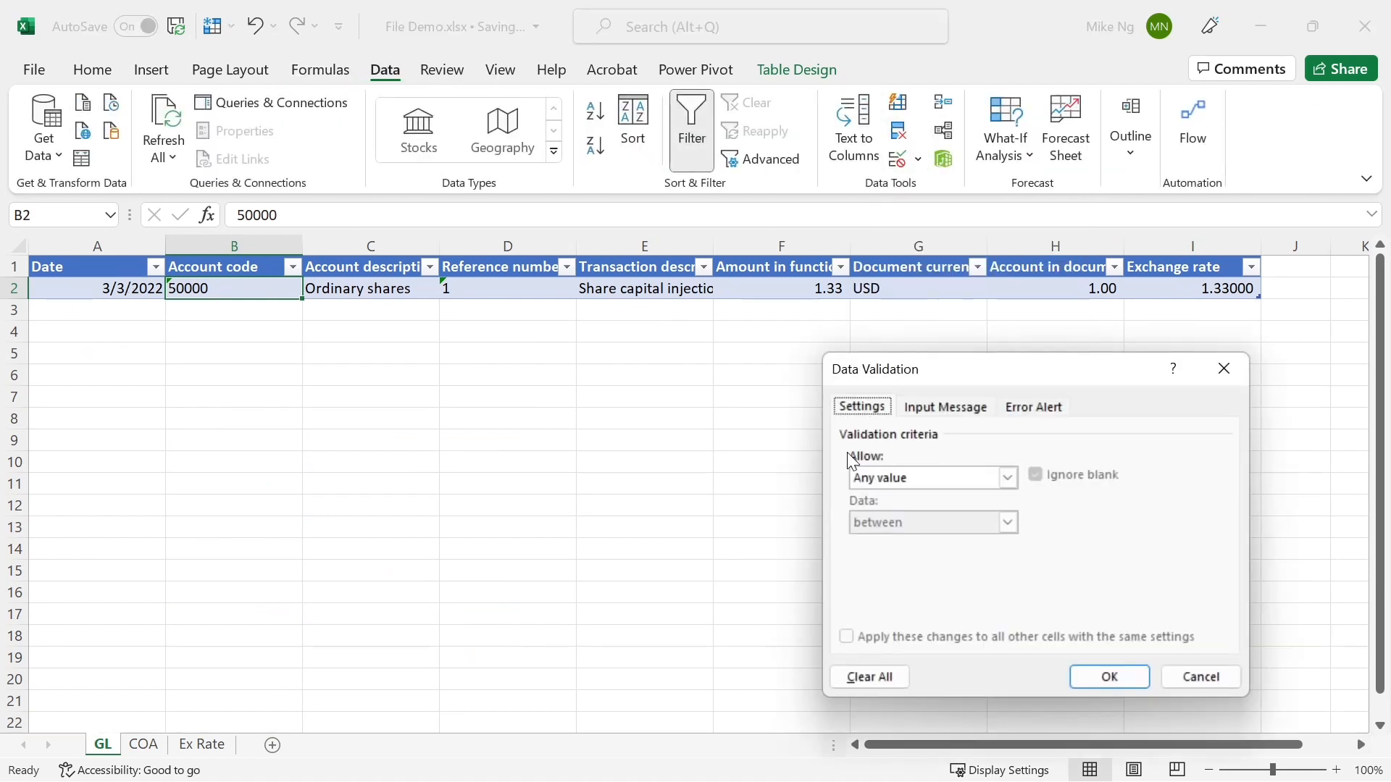
{"action": "left_click", "coordinate": [862, 478]}
{"action": "left_click", "coordinate": [887, 536]}
{"action": "left_click", "coordinate": [911, 568]}
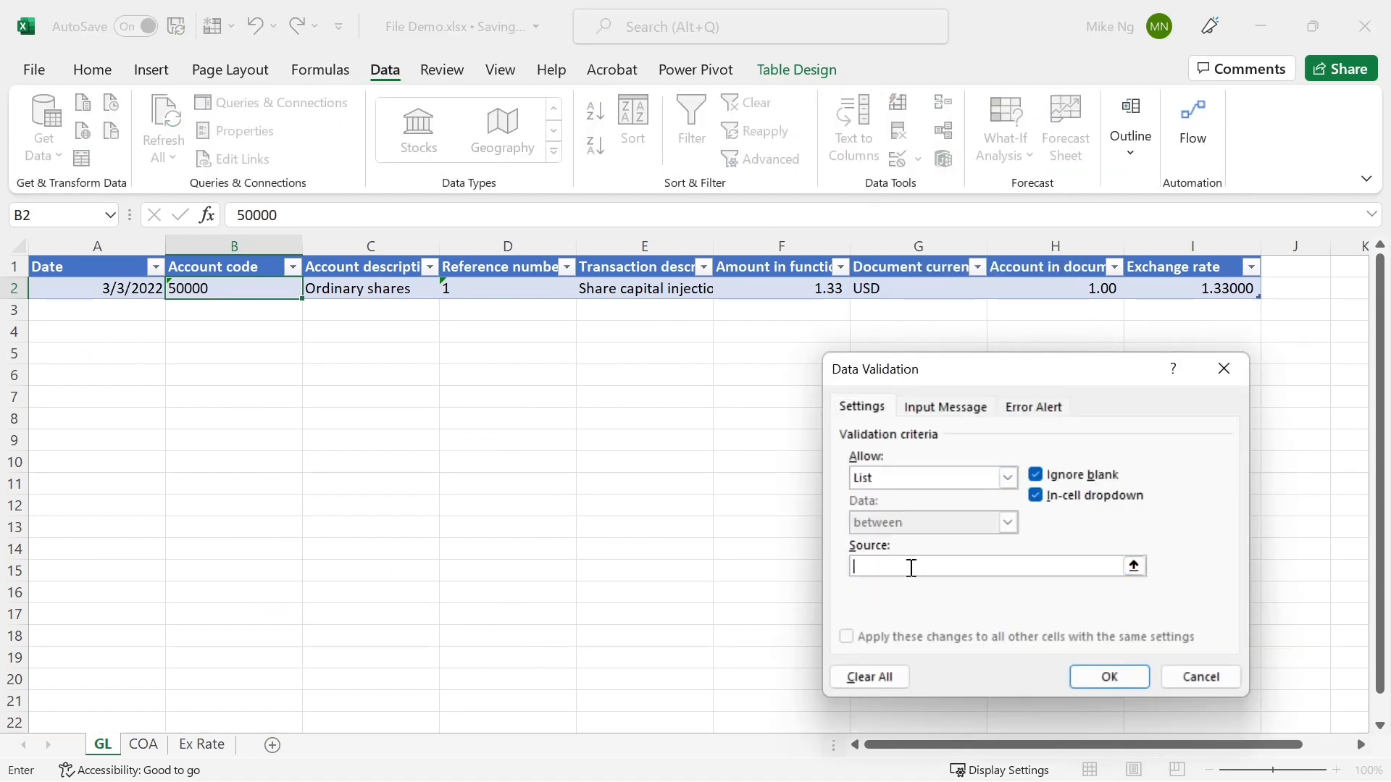
{"action": "type", "text": "=List_AccountCode"}
{"action": "left_click", "coordinate": [1109, 676]}
- Check the account code choices offered by the drop-down list in B2
{"action": "left_click", "coordinate": [314, 288]}
{"action": "left_click", "coordinate": [293, 290]}
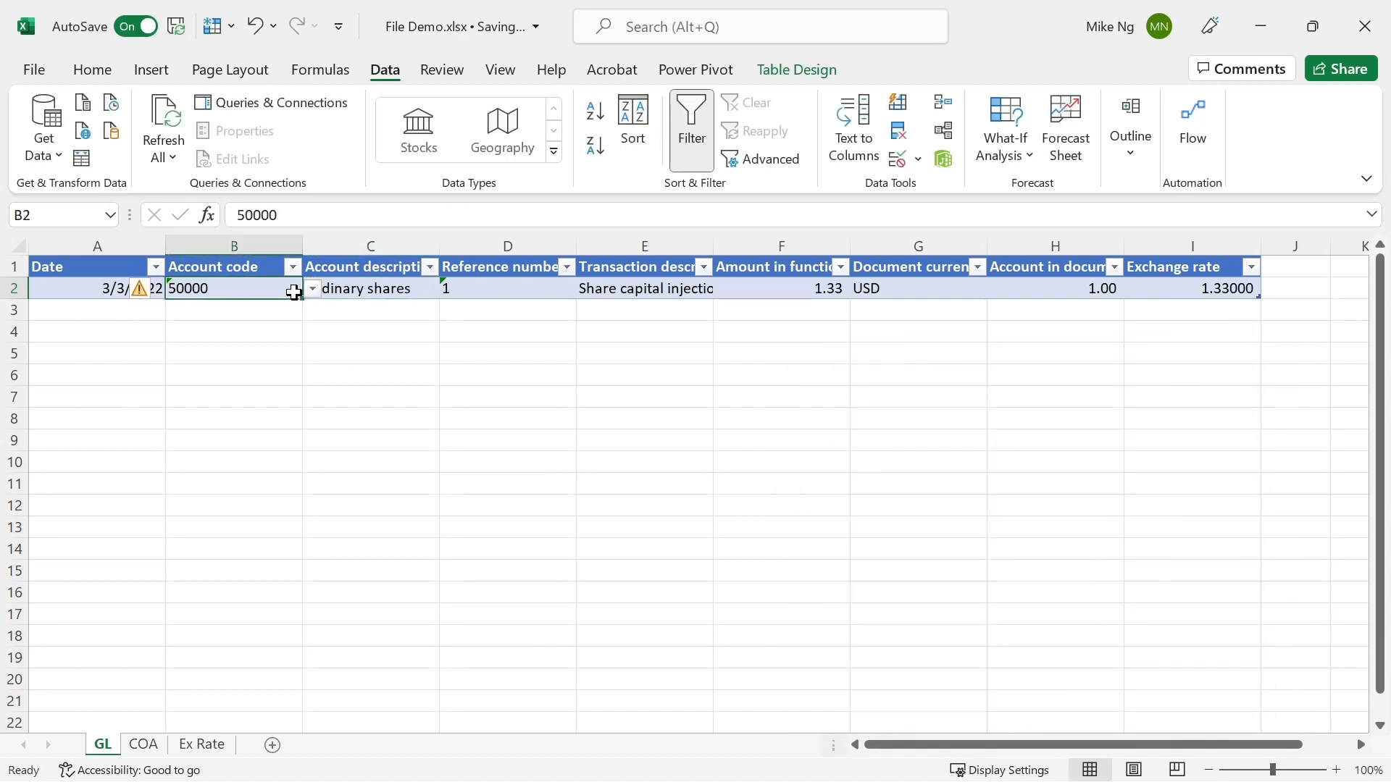
{"action": "left_click", "coordinate": [313, 288]}
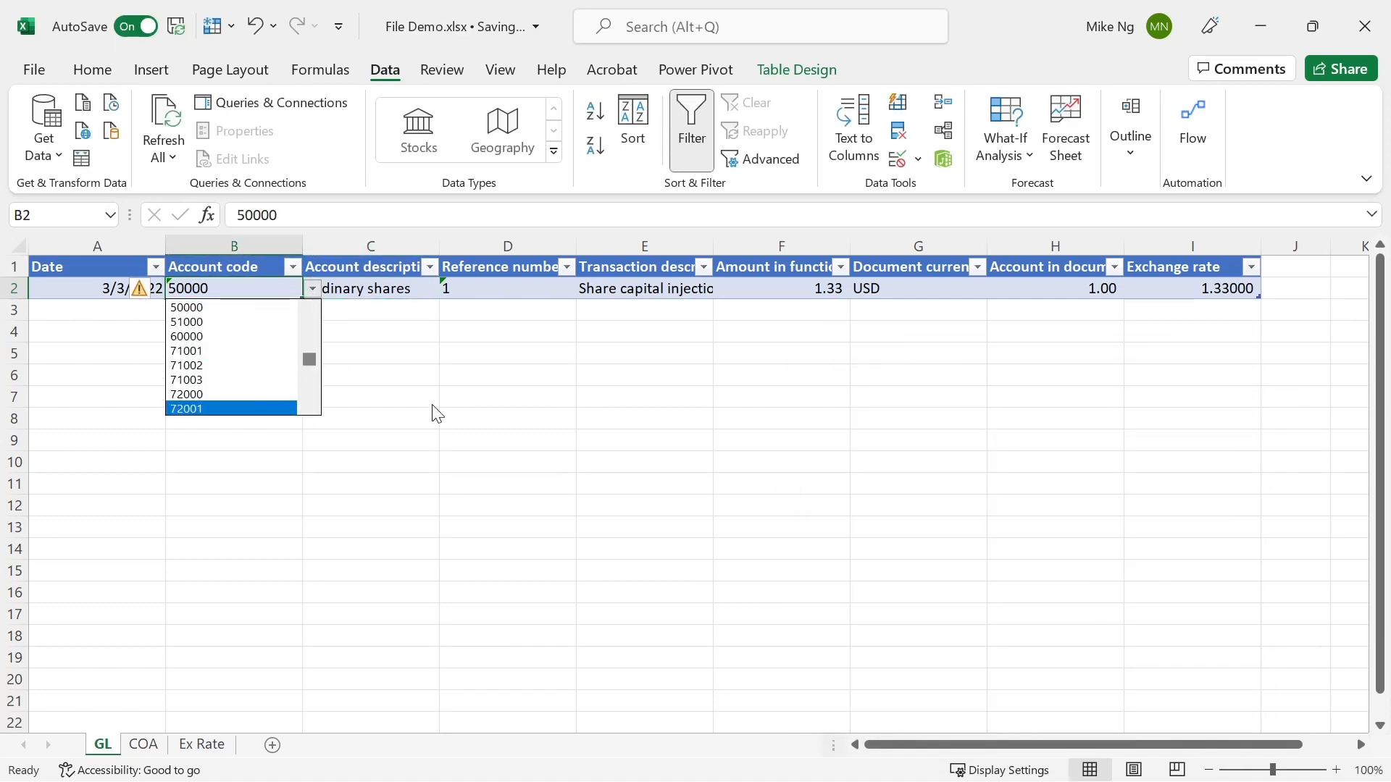
{"action": "left_click", "coordinate": [526, 391]}
- Set the document currency amount in H2 to -1
{"action": "left_click", "coordinate": [782, 290]}
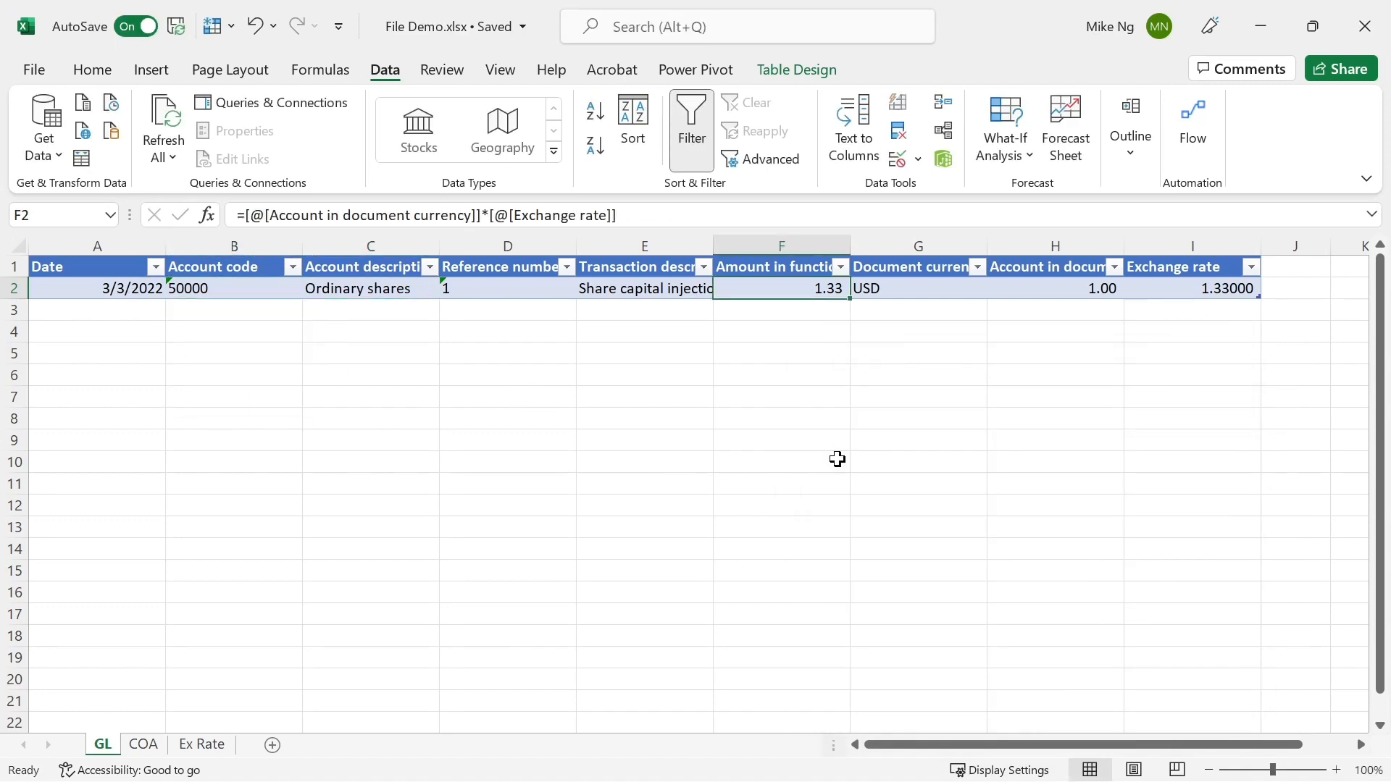
{"action": "key", "text": "Right"}
{"action": "key", "text": "Right"}
{"action": "type", "text": "1"}
{"action": "key", "text": "Home"}
{"action": "type", "text": "-"}
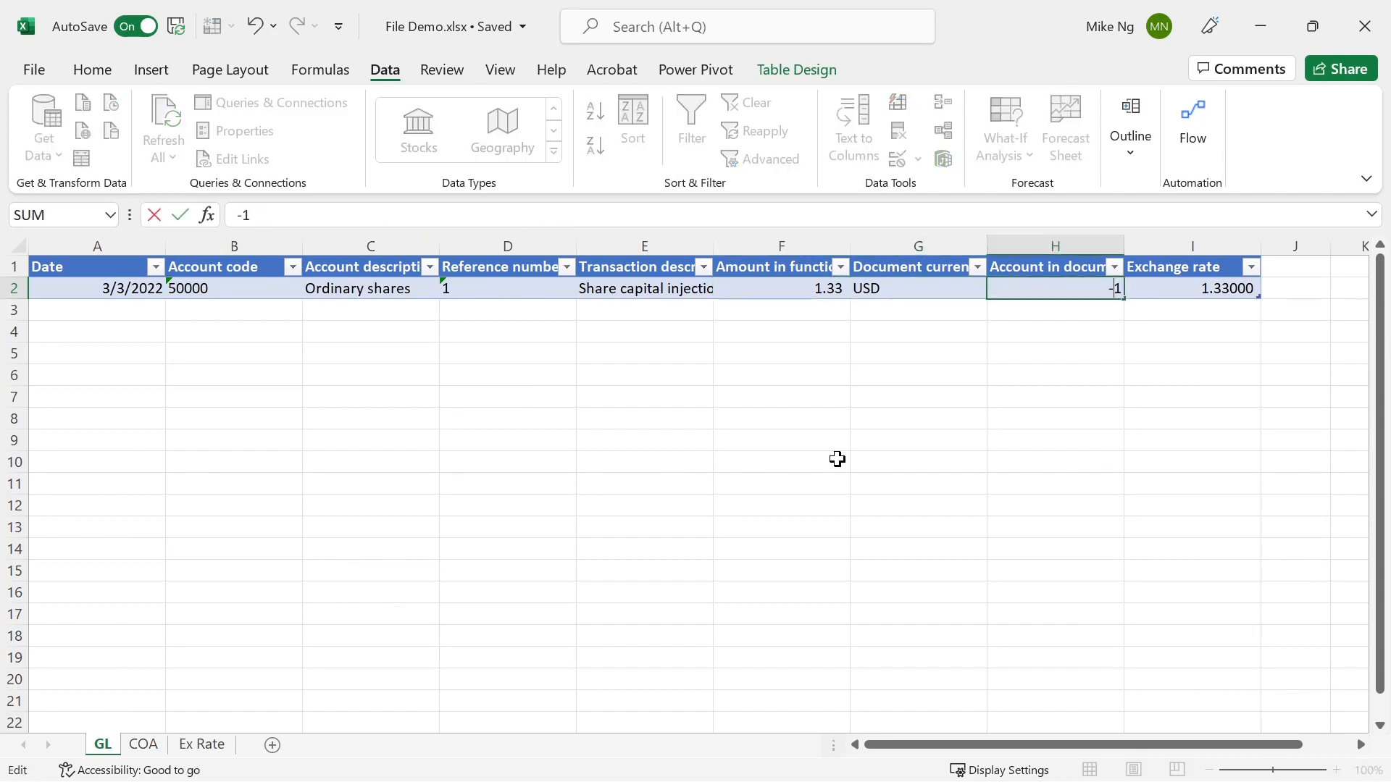
{"action": "key", "text": "Return"}
- Add a second ledger row dated 3/3/2022 for account 20000, reference 1, Share capital injection, USD 1.00
{"action": "key", "text": "Left"}
{"action": "key", "text": "Left"}
{"action": "key", "text": "Left"}
{"action": "key", "text": "Left"}
{"action": "key", "text": "Left"}
{"action": "key", "text": "Left"}
{"action": "key", "text": "Left"}
{"action": "type", "text": "3/3/2022"}
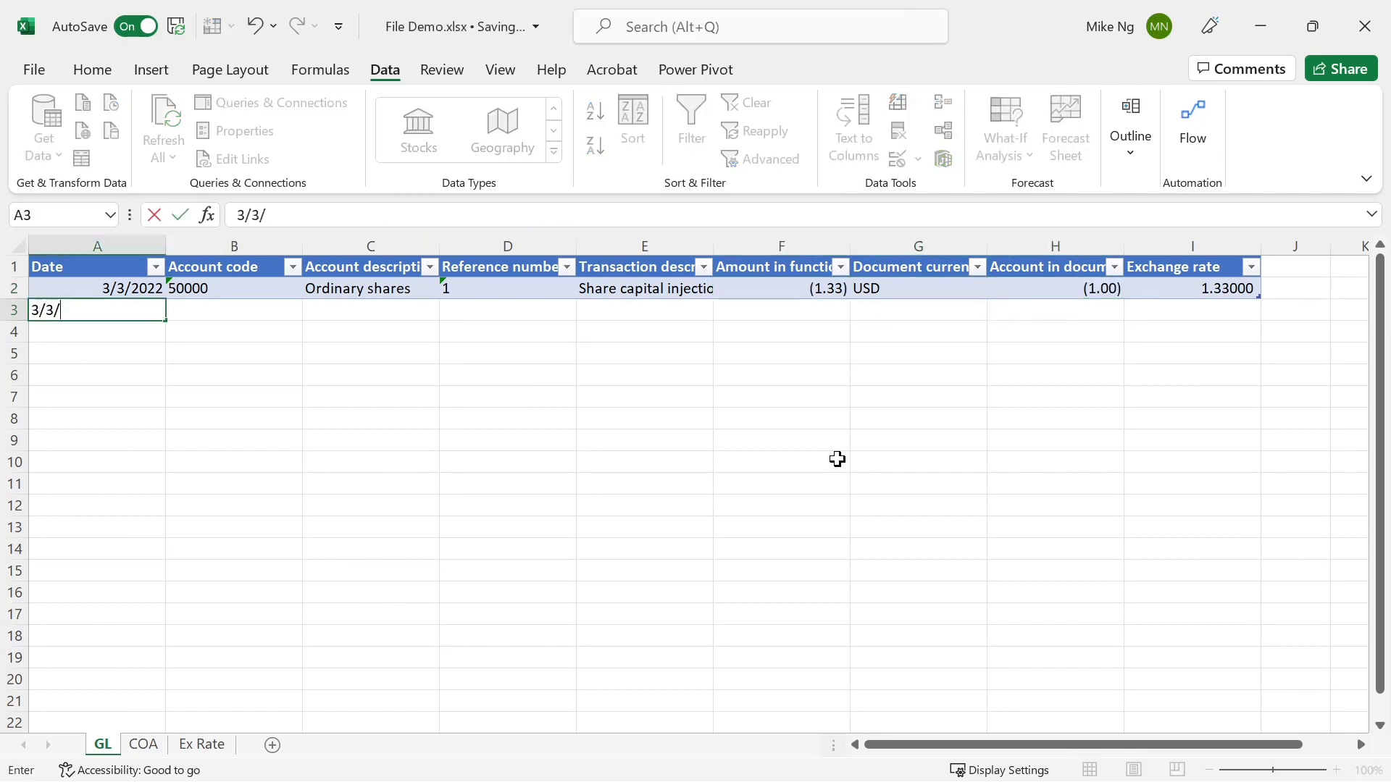
{"action": "key", "text": "Tab"}
{"action": "type", "text": "20000"}
{"action": "key", "text": "Tab"}
{"action": "key", "text": "Tab"}
{"action": "type", "text": "1"}
{"action": "key", "text": "Tab"}
{"action": "type", "text": "Share capital injection"}
{"action": "key", "text": "Tab"}
{"action": "key", "text": "Tab"}
- Record the reference 2 Loan from directors (40000 and 20000, SGD 100,000) and reference 3 Expense (20000 and 79010, SGD 15) as balanced rows
{"action": "type", "text": "3/3/2022"}
{"action": "key", "text": "Tab"}
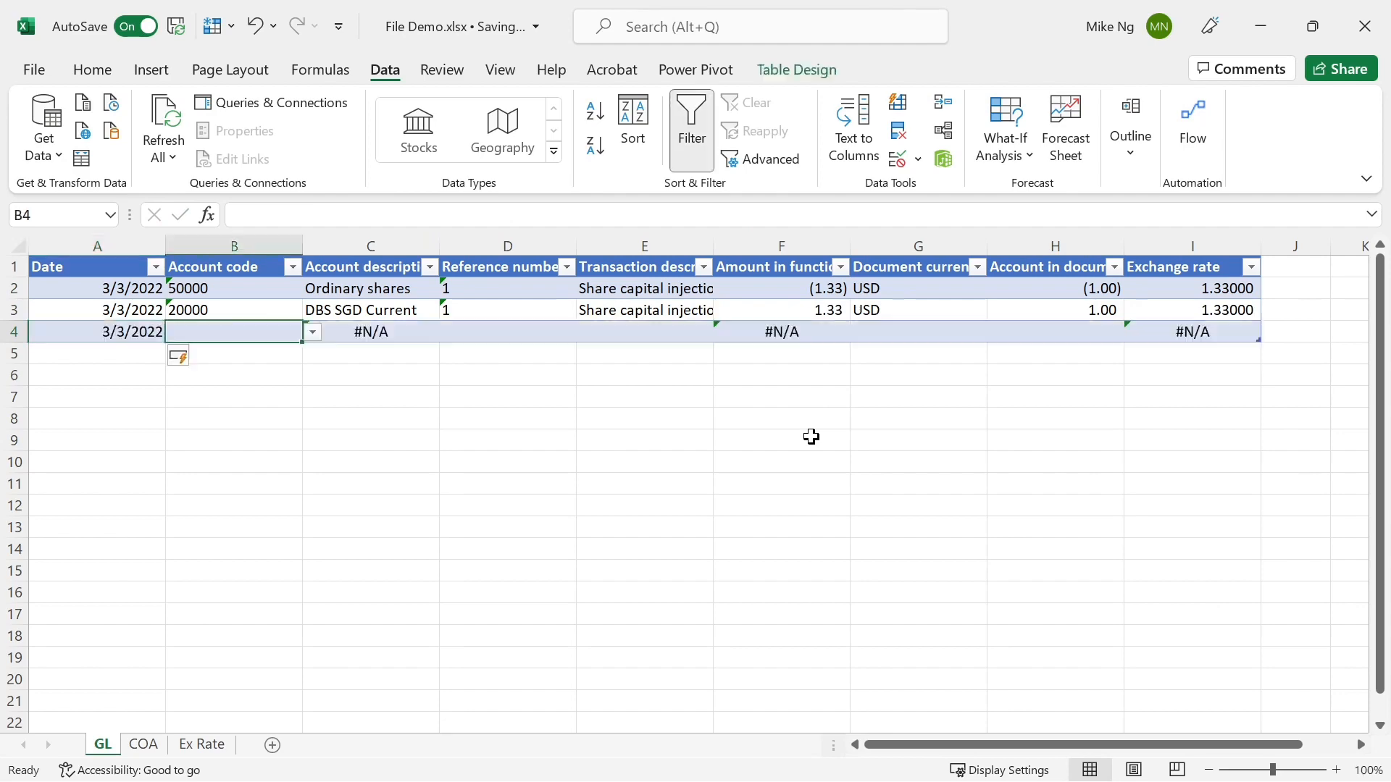
{"action": "type", "text": "40000"}
{"action": "key", "text": "Tab"}
{"action": "key", "text": "Tab"}
{"action": "type", "text": "2"}
{"action": "key", "text": "Tab"}
{"action": "type", "text": "Loan from directors"}
{"action": "key", "text": "Tab"}
{"action": "key", "text": "Tab"}
- Record the 5/3/2022 First deal with reference 4 as account 60000 for USD -5,000 and account 21000 for USD 5,000
{"action": "type", "text": "5/3/2022"}
{"action": "key", "text": "Tab"}
{"action": "type", "text": "60000"}
{"action": "key", "text": "Tab"}
{"action": "key", "text": "Tab"}
{"action": "type", "text": "4"}
{"action": "key", "text": "Tab"}
{"action": "type", "text": "First deal"}
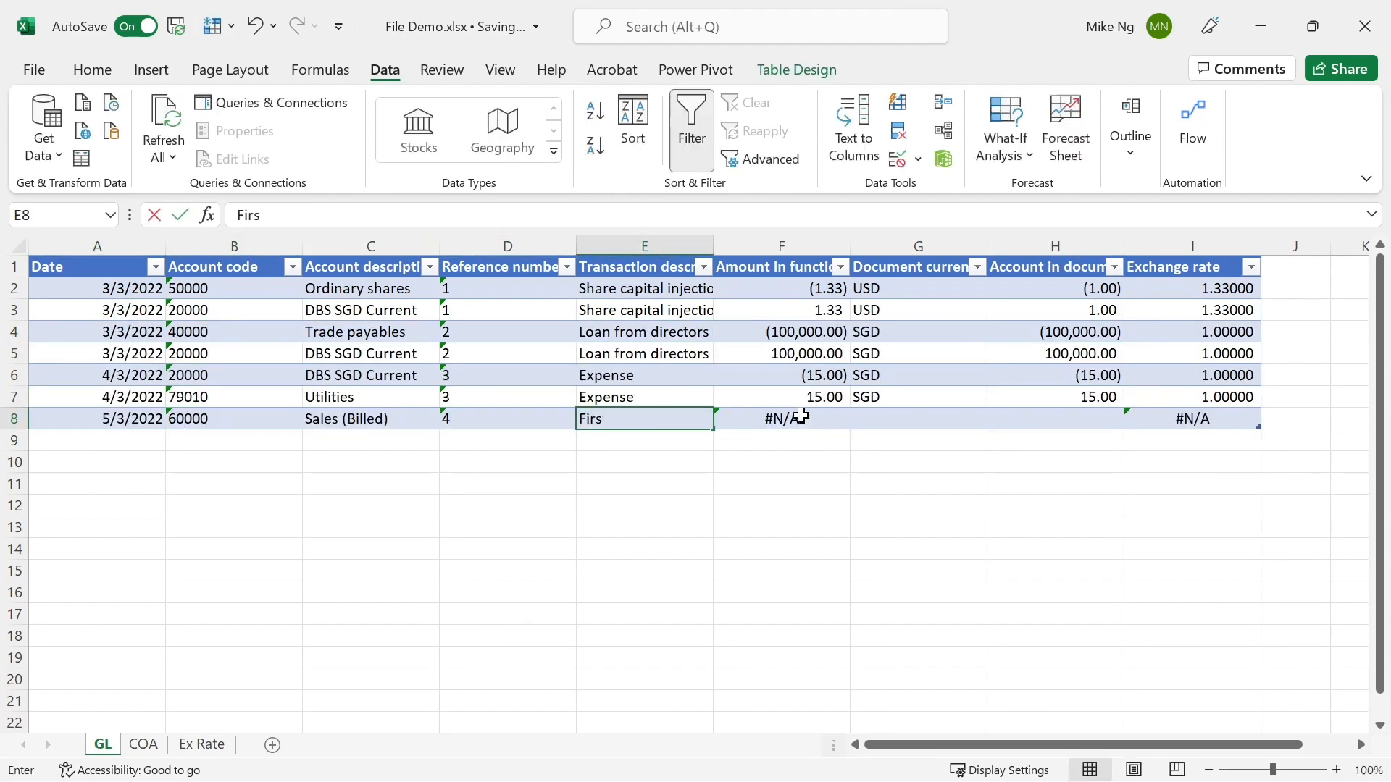
{"action": "key", "text": "Tab"}
{"action": "key", "text": "Tab"}
- Record the 10/3/2022 Expense with reference 5 as account 79012 for SGD 165 and account 40000 for SGD -165
{"action": "type", "text": "5"}
{"action": "key", "text": "Tab"}
{"action": "type", "text": "Expense"}
{"action": "key", "text": "Tab"}
{"action": "key", "text": "Tab"}
{"action": "type", "text": "SGD"}
{"action": "key", "text": "Tab"}
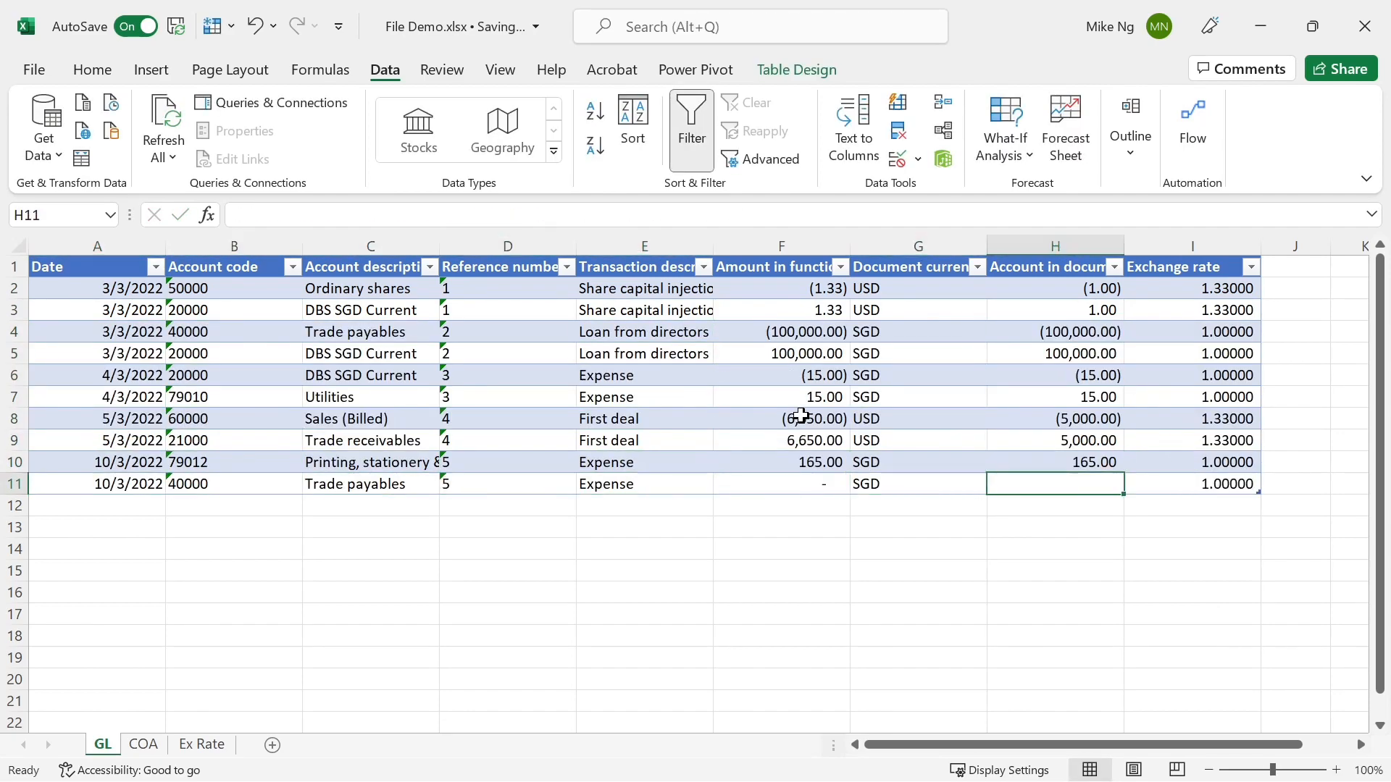
{"action": "type", "text": "-165"}
{"action": "key", "text": "Return"}
{"action": "key", "text": "alt+Tab"}
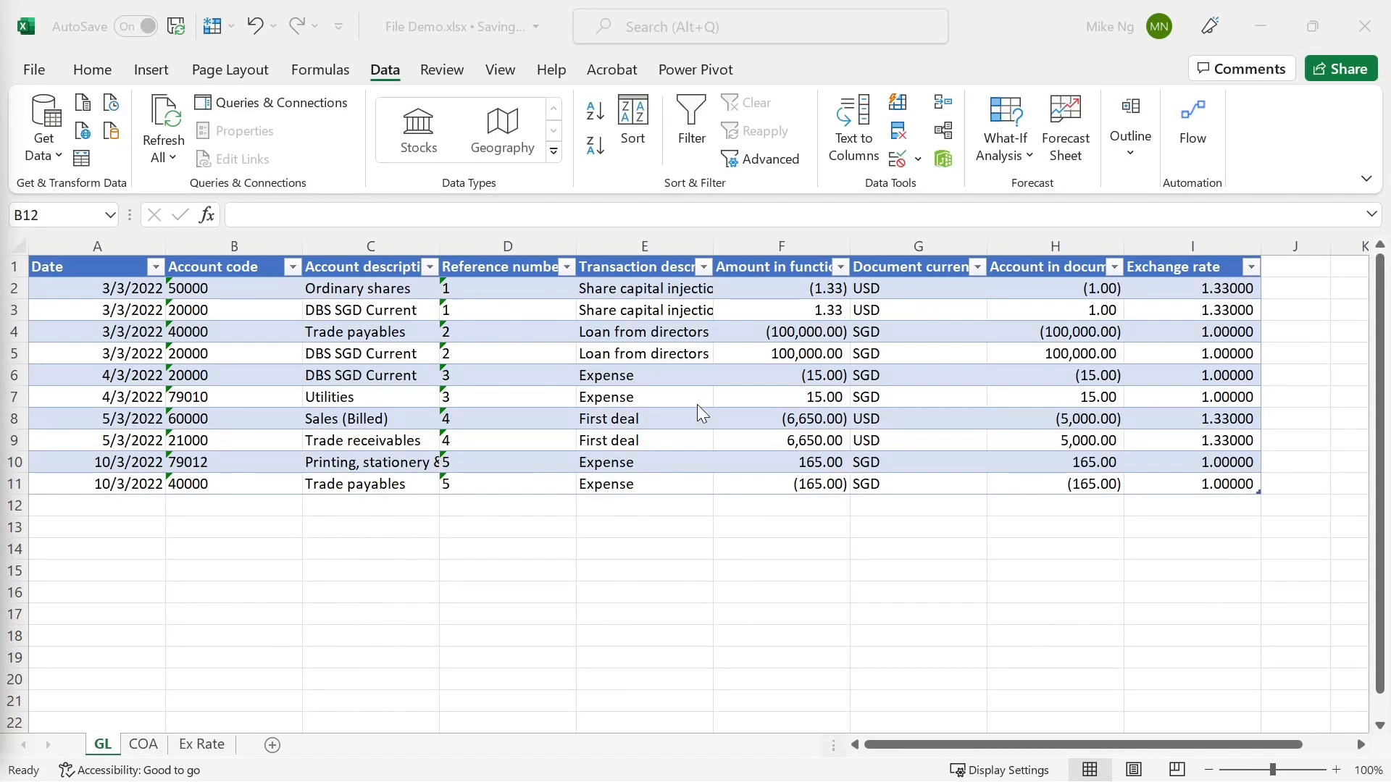
- Start a new table relationship with GL as the table and COA as the related table
{"action": "left_click", "coordinate": [944, 133]}
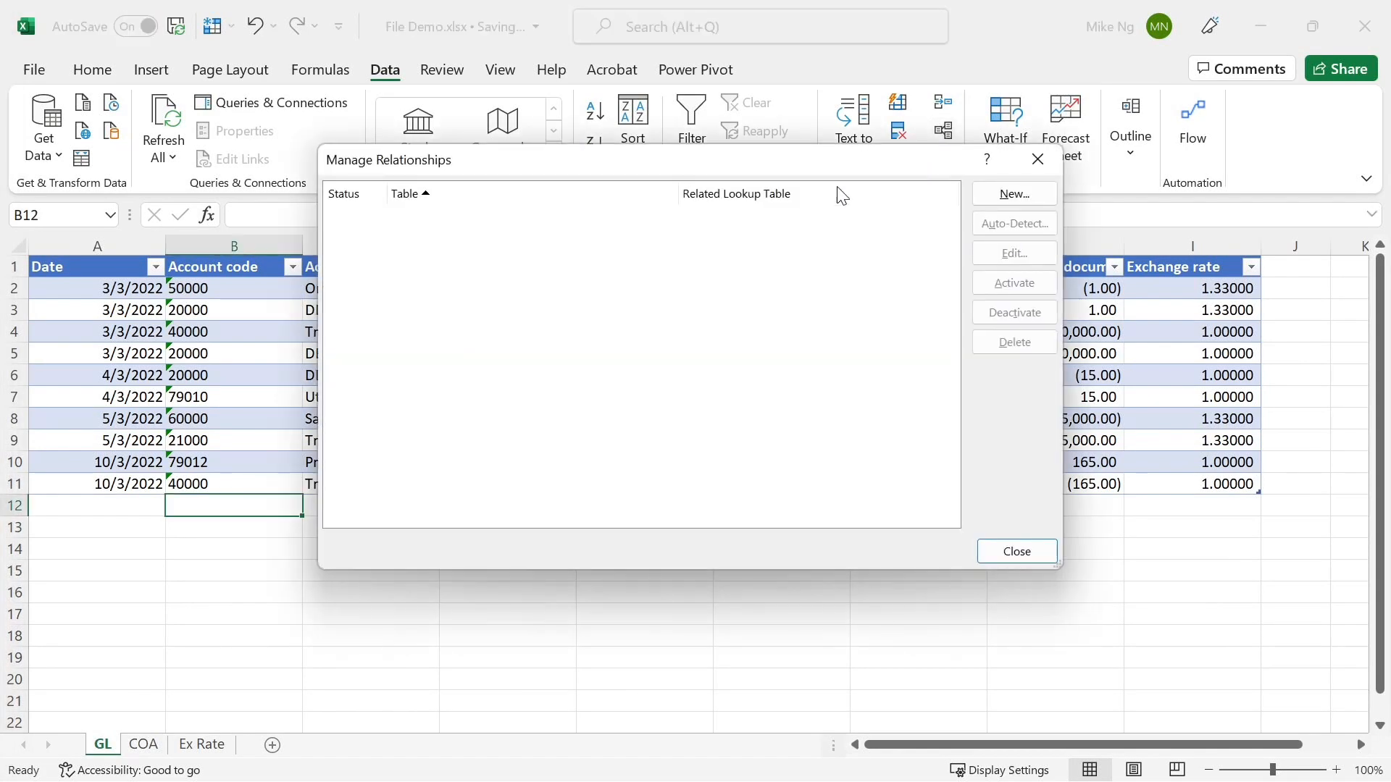
{"action": "left_click", "coordinate": [1012, 193]}
{"action": "left_click", "coordinate": [536, 336]}
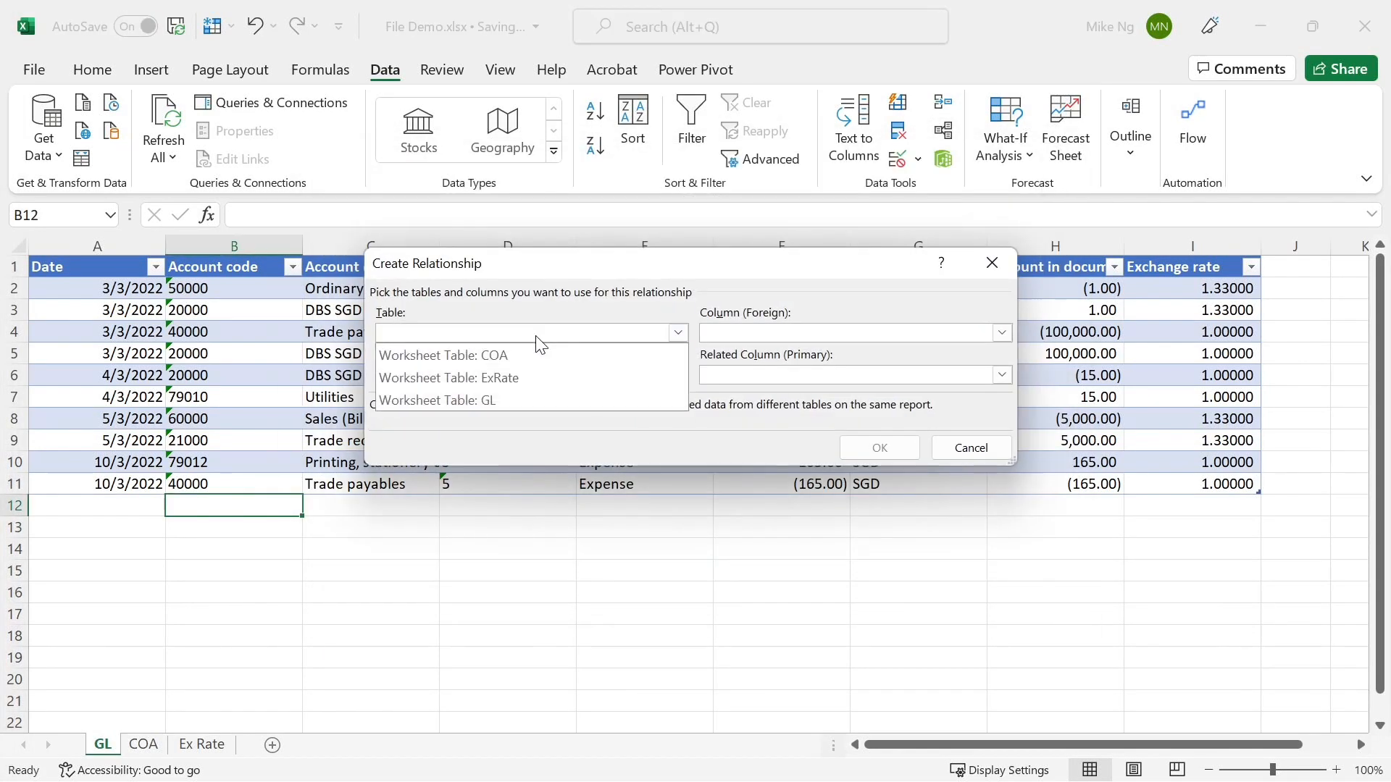
{"action": "left_click", "coordinate": [516, 402]}
{"action": "left_click", "coordinate": [515, 373]}
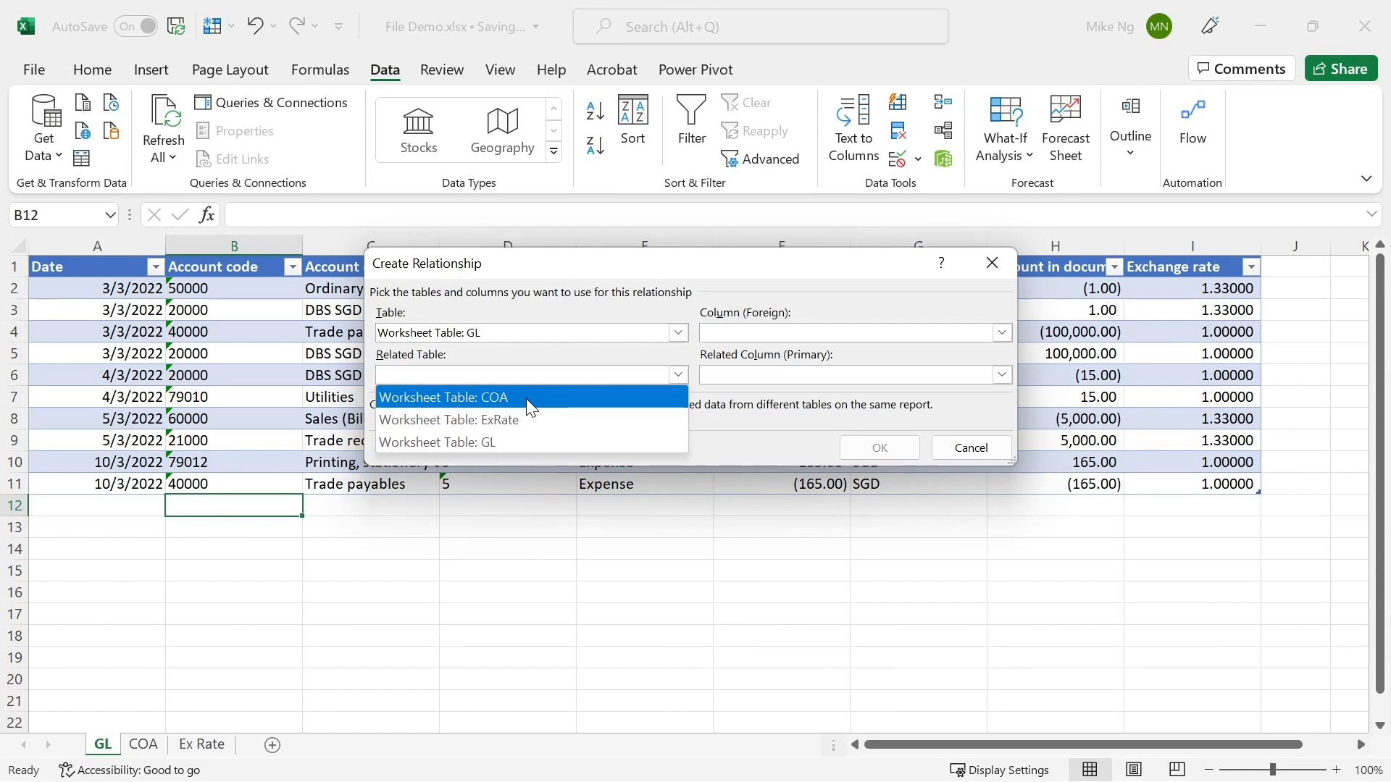
{"action": "left_click", "coordinate": [526, 399]}
- Link the two tables on Account code as both foreign and primary column, and save the relationship
{"action": "left_click", "coordinate": [763, 333]}
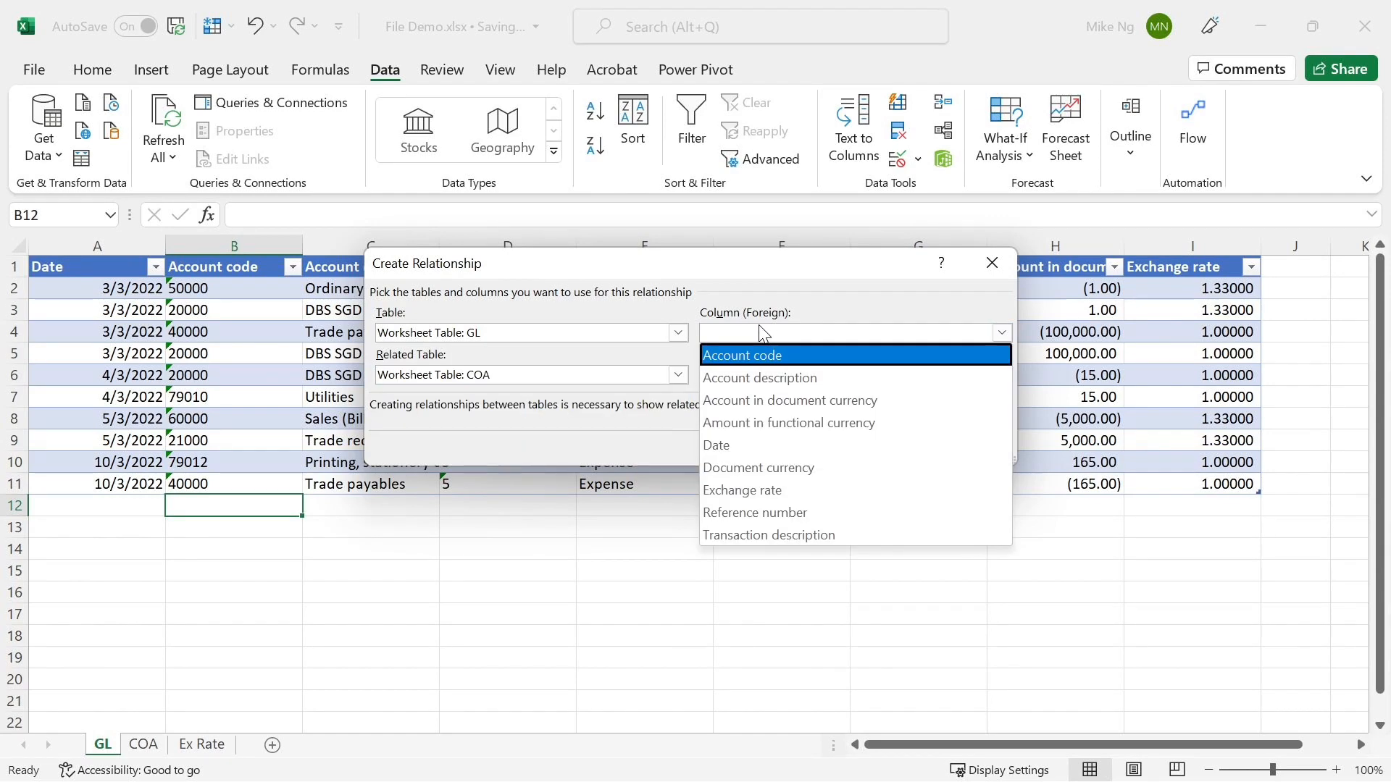
{"action": "left_click", "coordinate": [756, 355]}
{"action": "left_click", "coordinate": [754, 374]}
{"action": "left_click", "coordinate": [753, 397]}
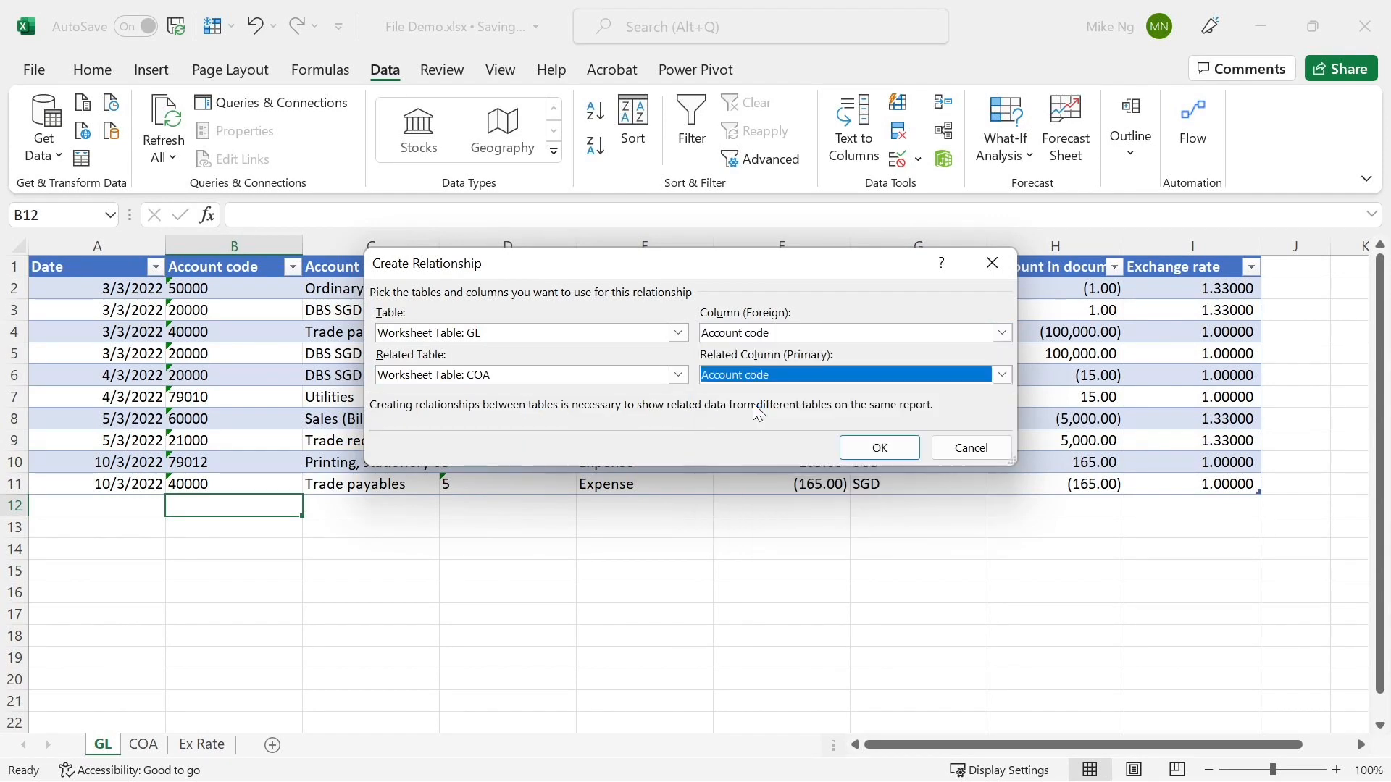
{"action": "left_click", "coordinate": [872, 447]}
{"action": "left_click", "coordinate": [1015, 550]}
- Insert a PivotTable based on the workbook's data model on a new worksheet
{"action": "left_click", "coordinate": [152, 70]}
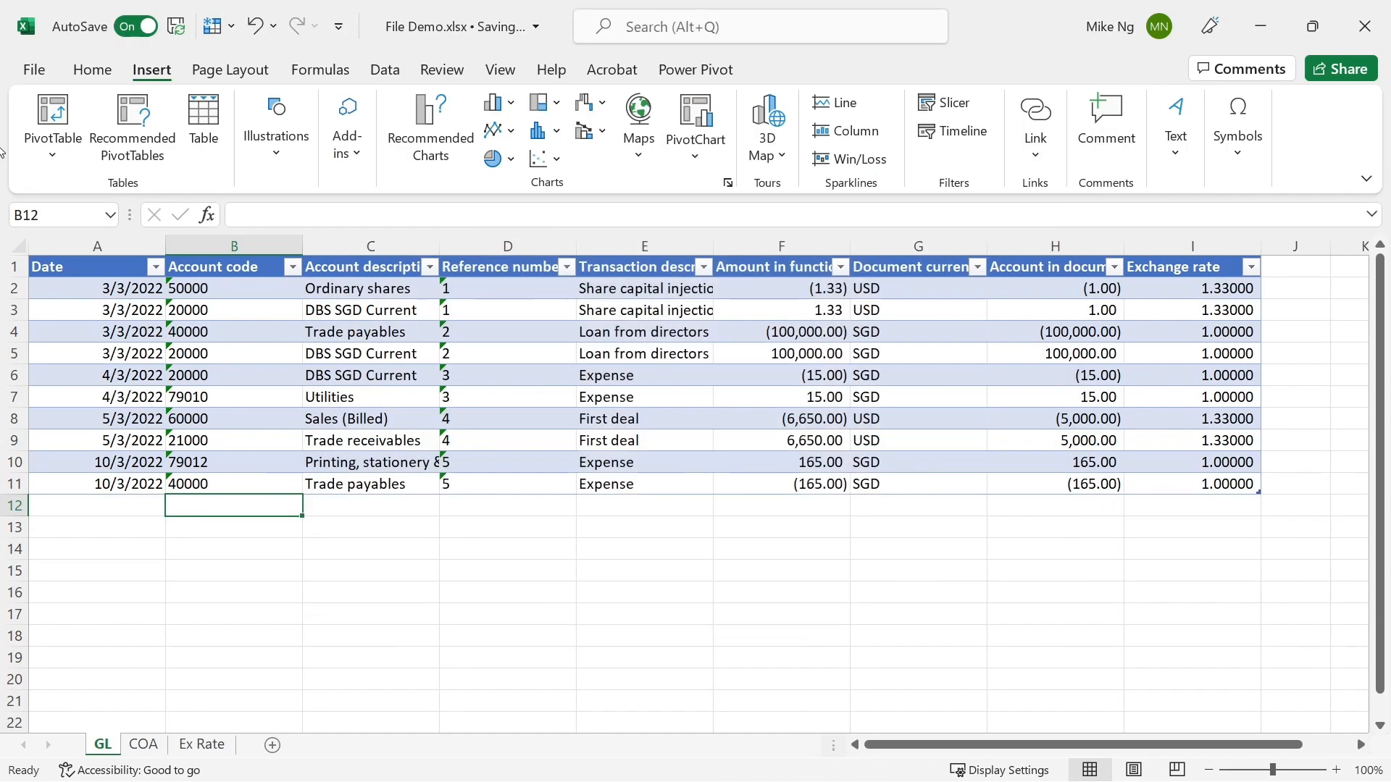
{"action": "left_click", "coordinate": [68, 150]}
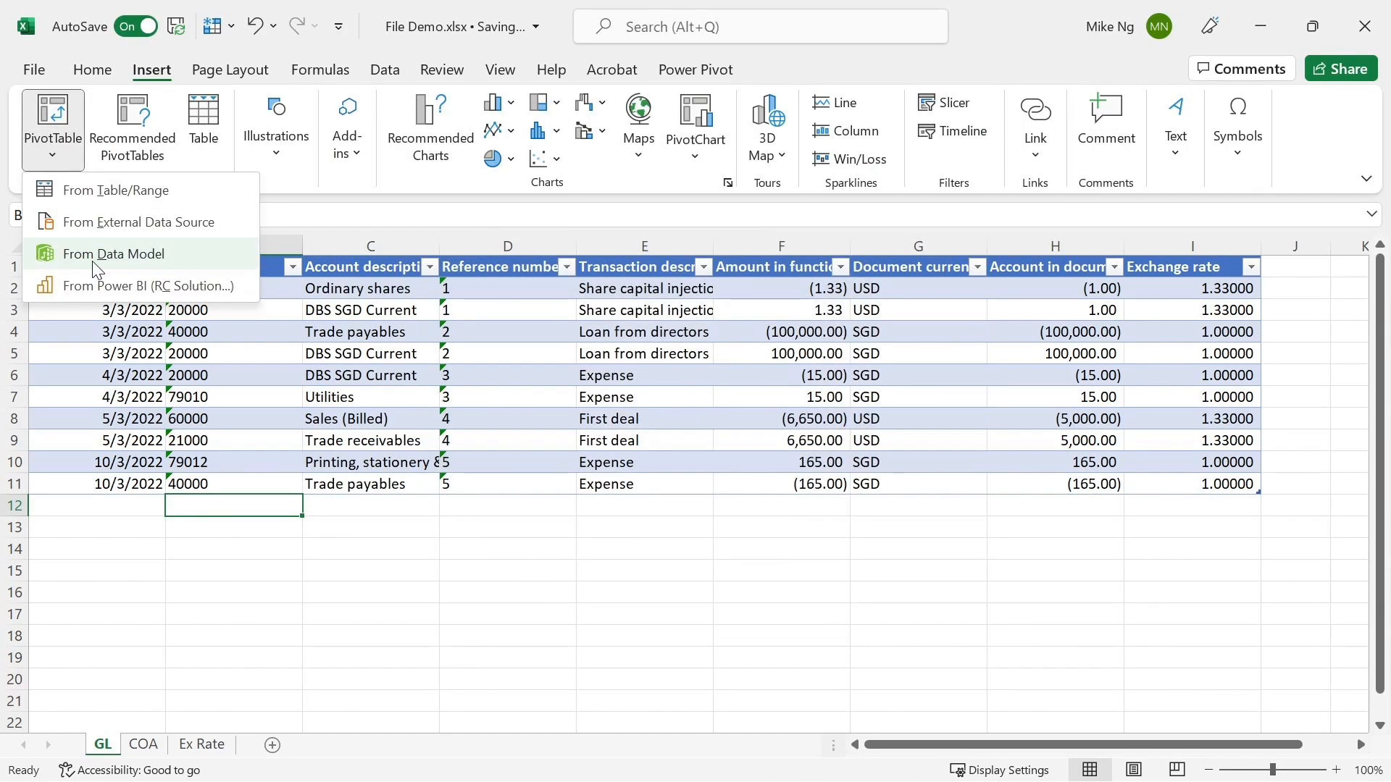
{"action": "left_click", "coordinate": [93, 261]}
{"action": "left_click", "coordinate": [518, 367]}
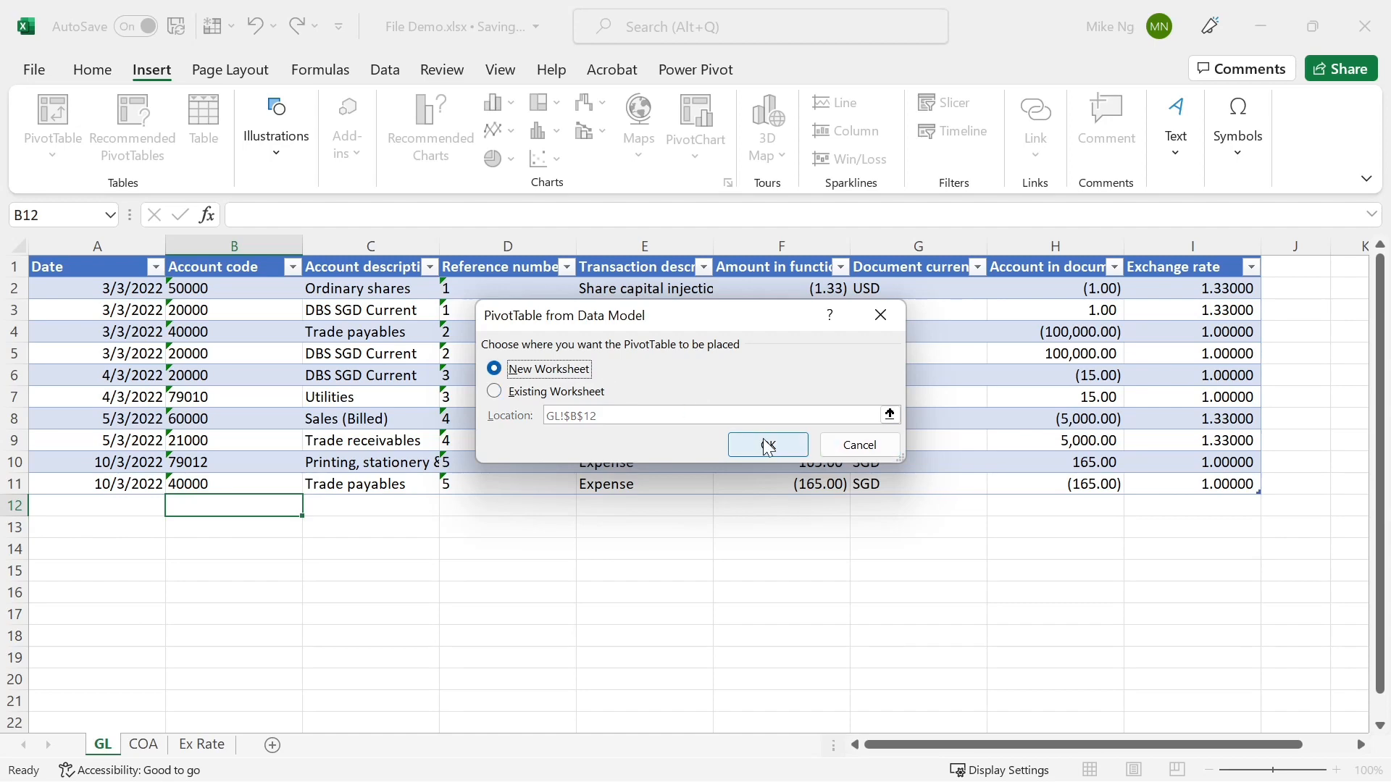
{"action": "left_click", "coordinate": [768, 442]}
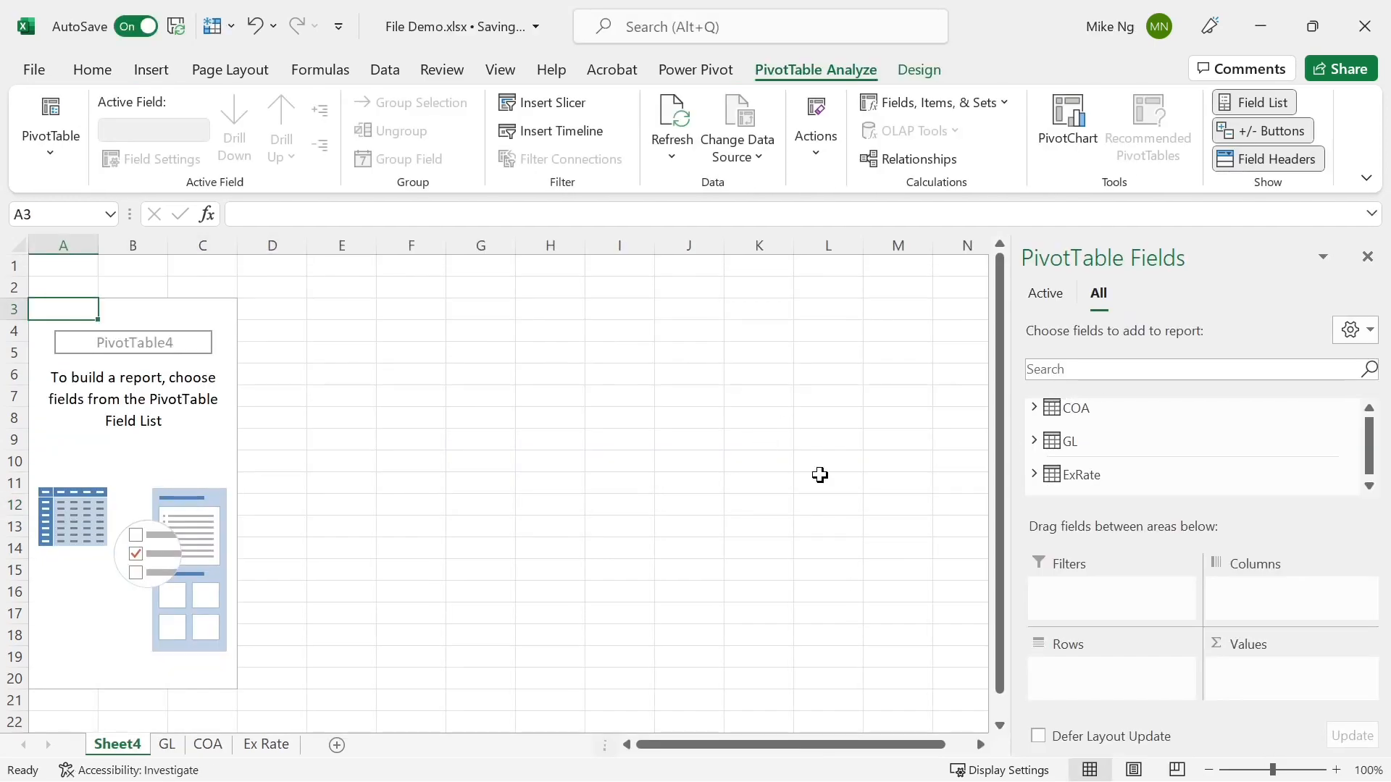
- Rename the new PivotTable worksheet as TB
{"action": "double_click", "coordinate": [122, 744]}
{"action": "type", "text": "TB"}
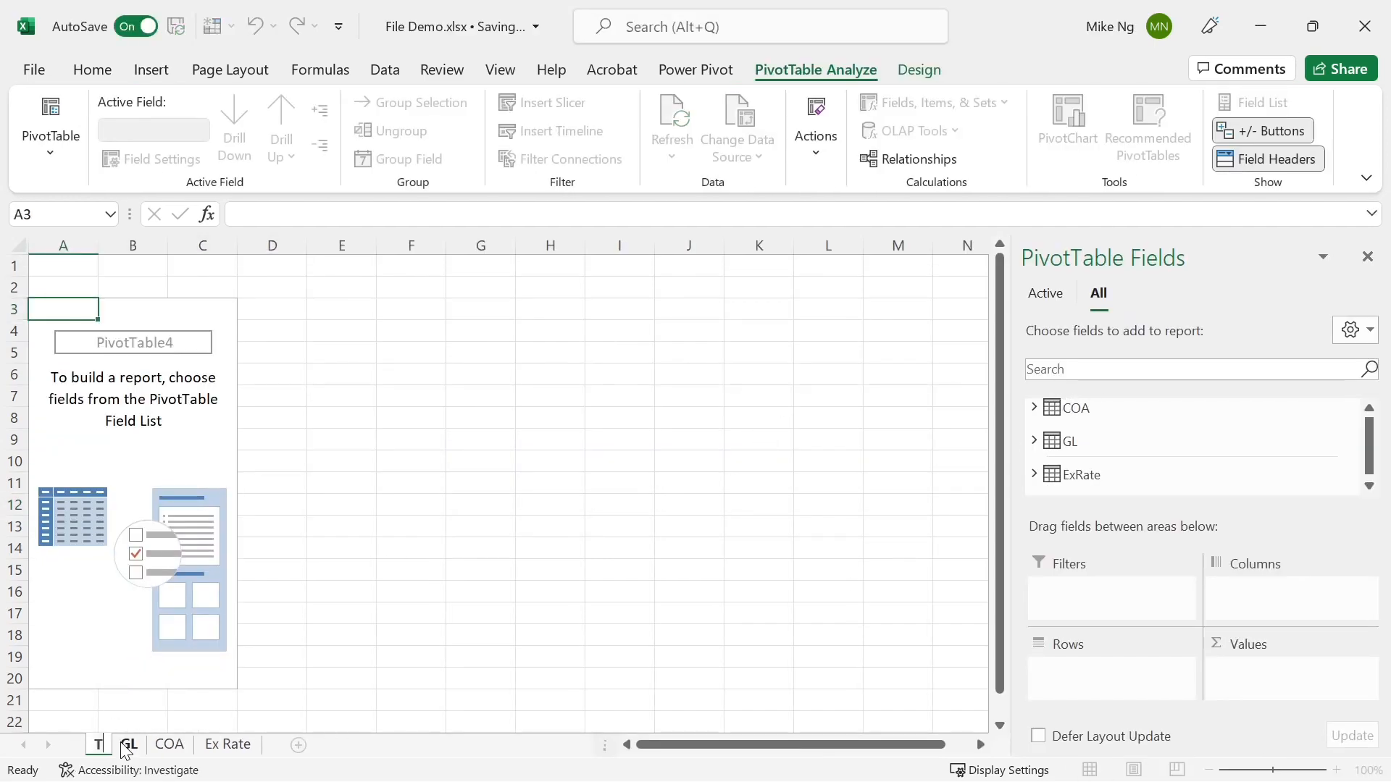
{"action": "key", "text": "Return"}
- Add Account code, Account description, Balance sheets and Profit & loss from the COA table as PivotTable row fields
{"action": "left_click", "coordinate": [1035, 406]}
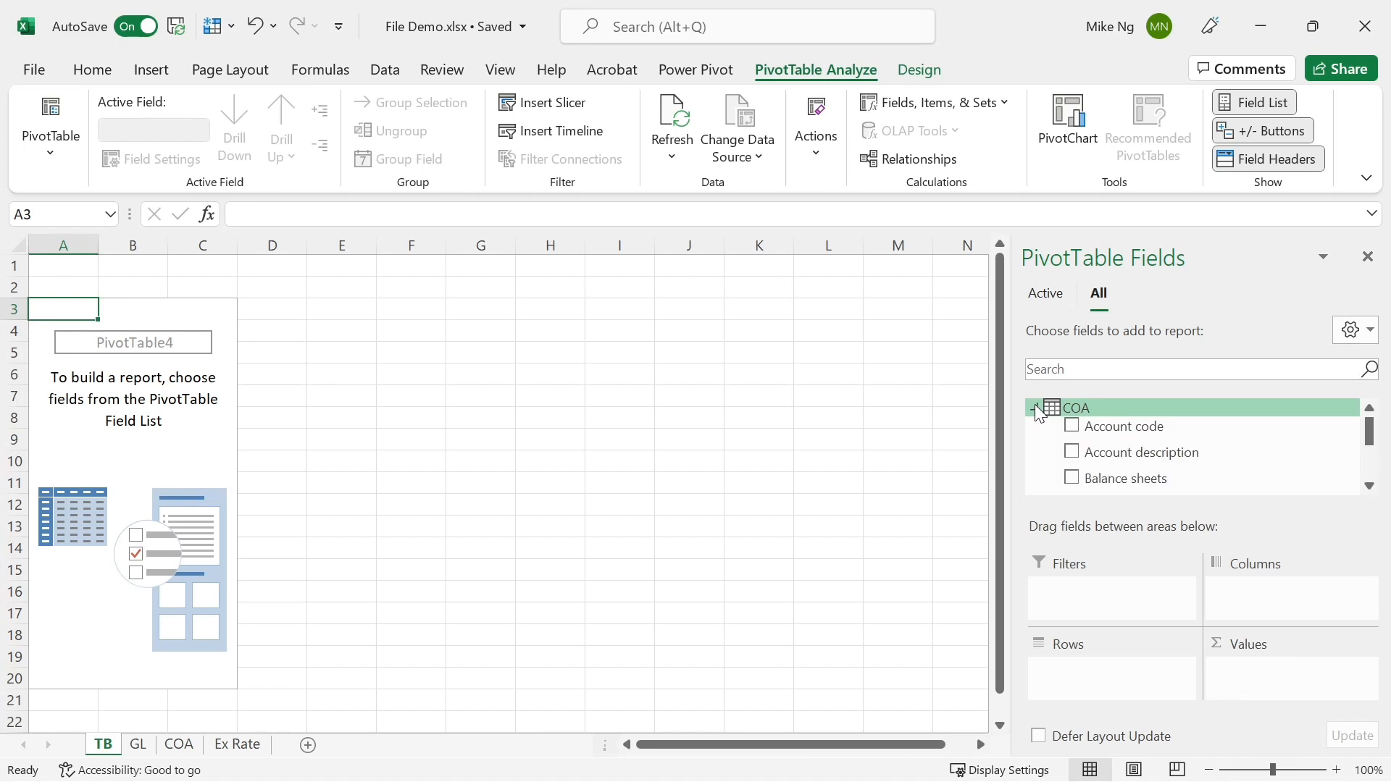
{"action": "left_click", "coordinate": [1072, 427]}
{"action": "left_click", "coordinate": [1073, 452]}
{"action": "left_click", "coordinate": [1072, 478]}
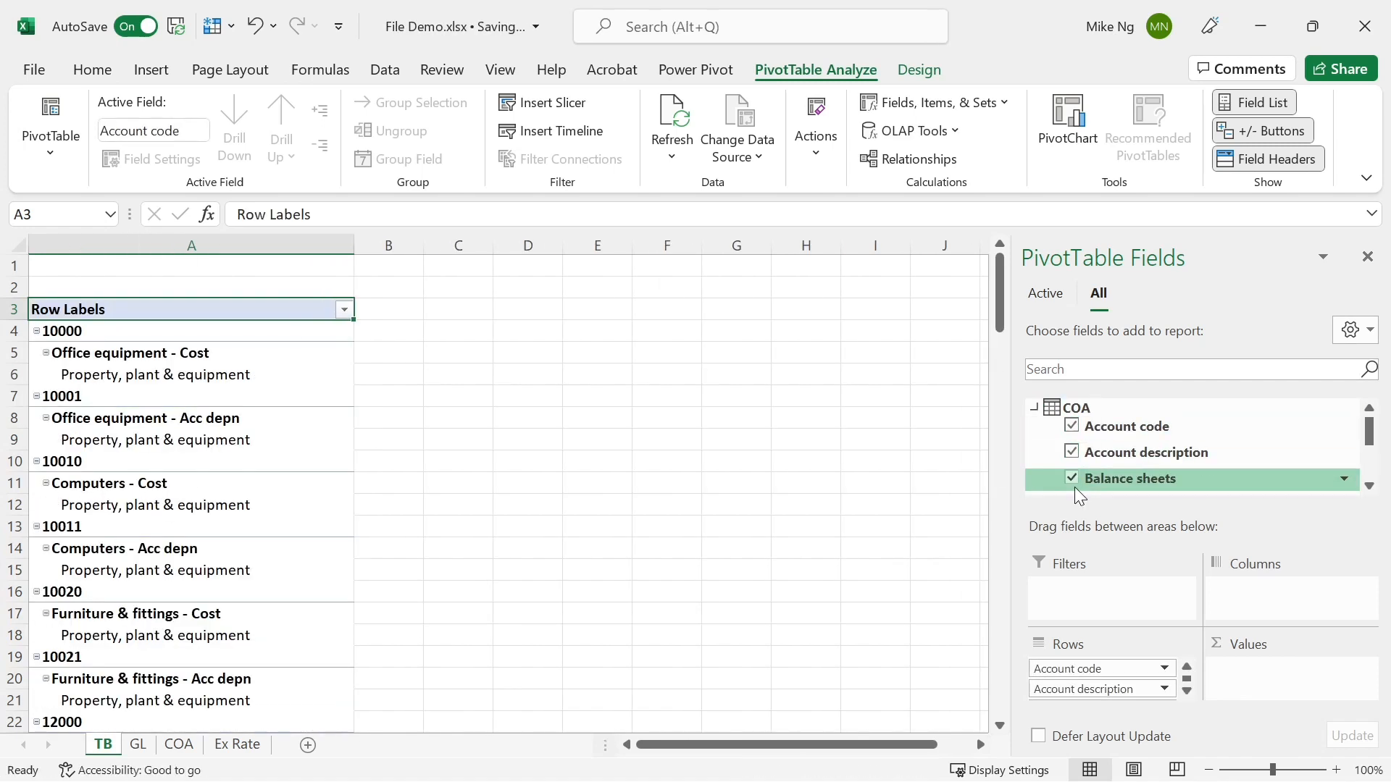
{"action": "scroll", "coordinate": [1134, 475], "scroll_direction": "down", "scroll_amount": 2}
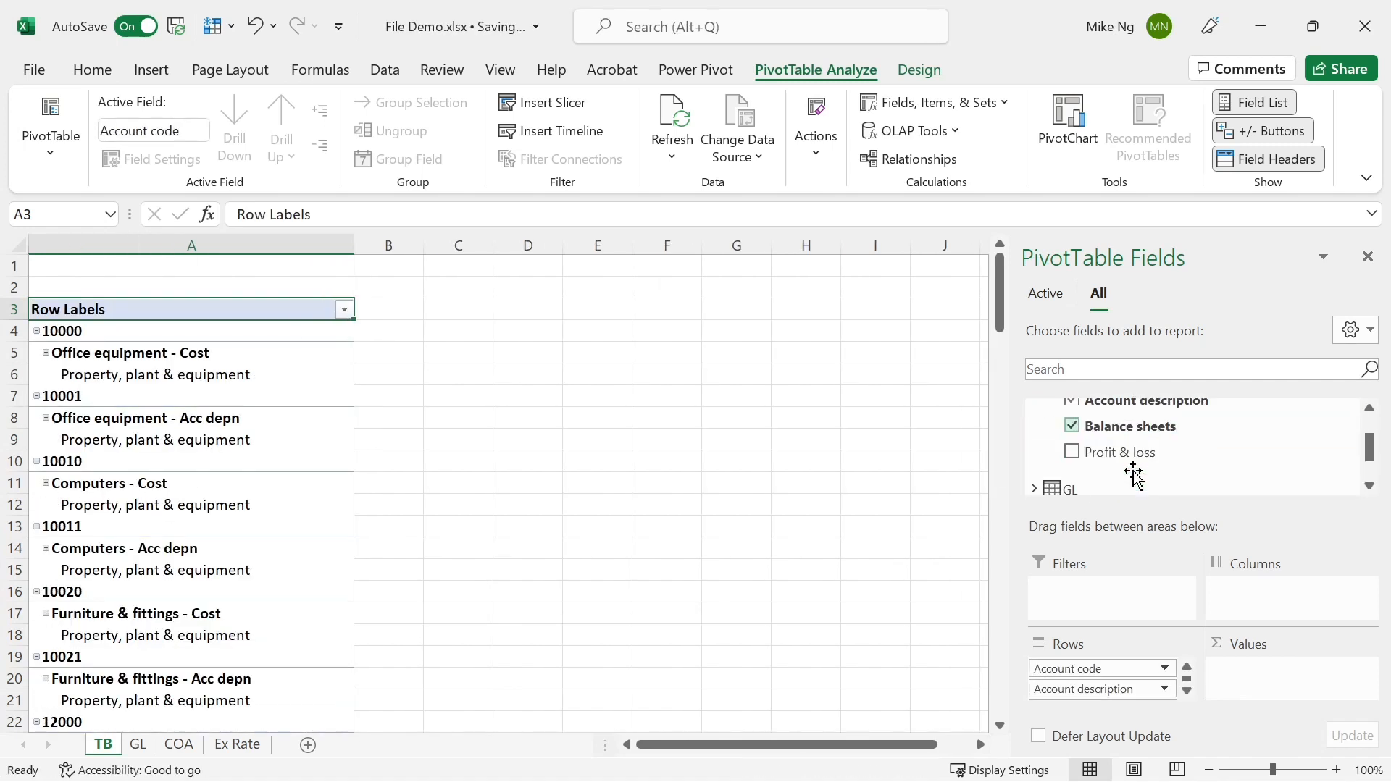
{"action": "left_click", "coordinate": [1074, 453]}
- Add Amount in functional currency from the GL table as the summed PivotTable value
{"action": "scroll", "coordinate": [1081, 453], "scroll_direction": "down", "scroll_amount": 2}
{"action": "left_click", "coordinate": [1036, 443]}
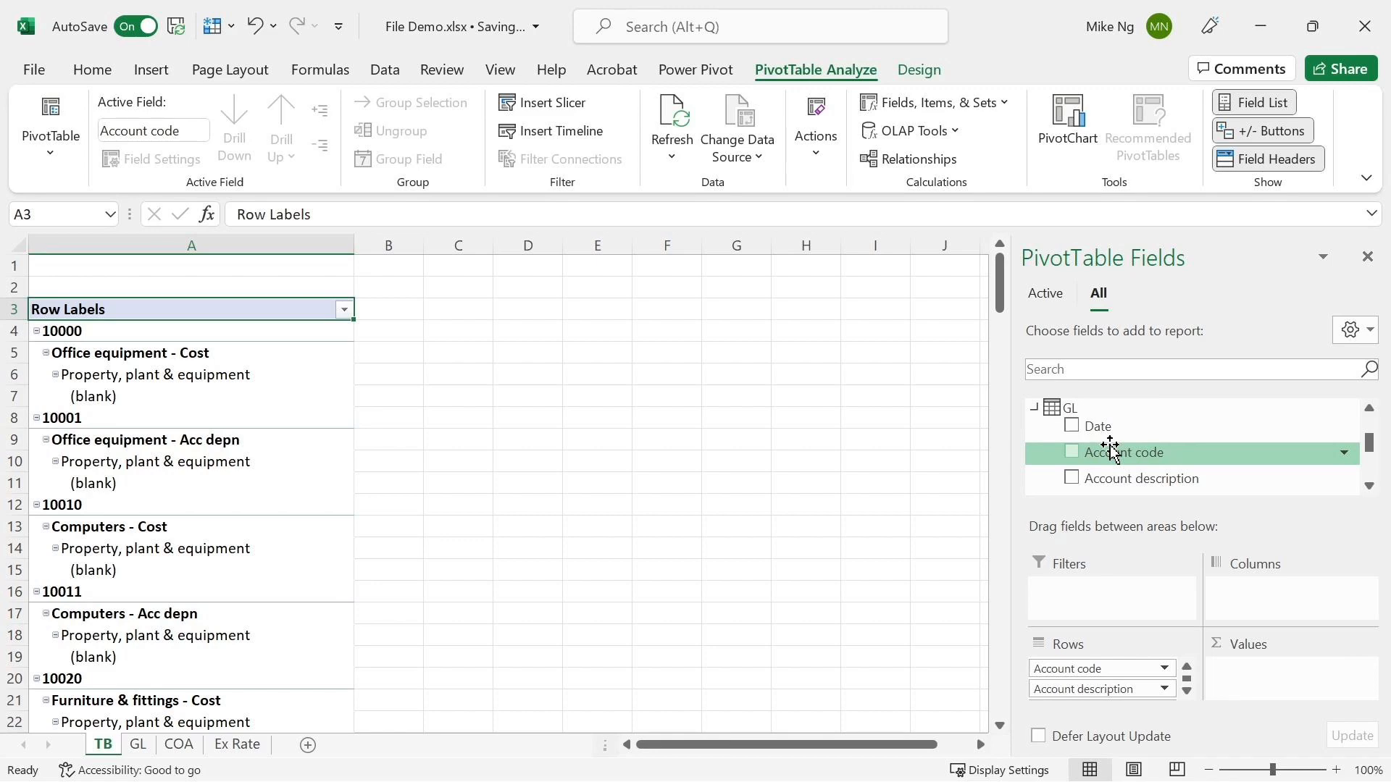
{"action": "scroll", "coordinate": [1111, 449], "scroll_direction": "down", "scroll_amount": 5}
{"action": "scroll", "coordinate": [1111, 450], "scroll_direction": "up", "scroll_amount": 1}
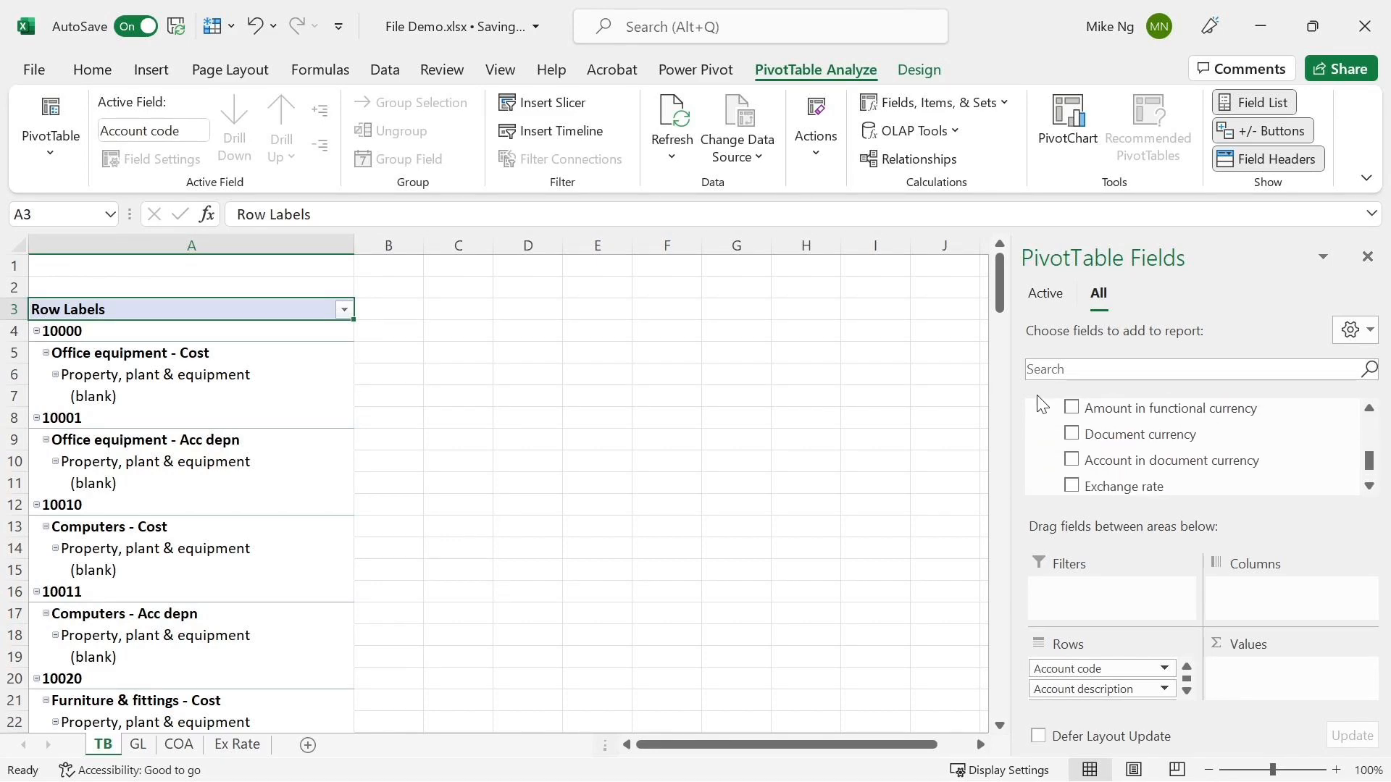
{"action": "left_click", "coordinate": [1071, 407]}
- Format the summed amount field as Number with 2 decimal places, a 1000 separator and black parentheses for negative numbers
{"action": "left_click", "coordinate": [1300, 670]}
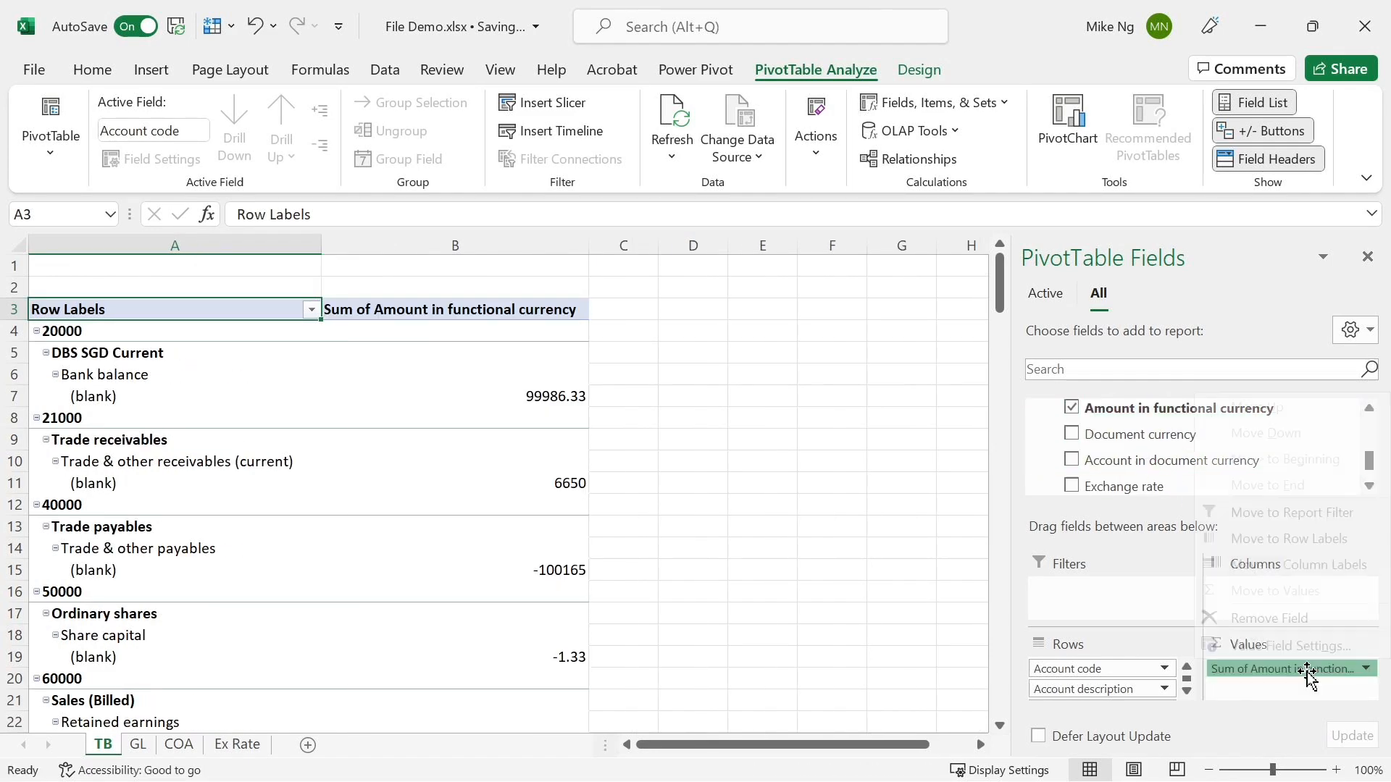
{"action": "left_click", "coordinate": [1275, 636]}
{"action": "left_click", "coordinate": [893, 676]}
{"action": "left_click", "coordinate": [797, 365]}
{"action": "left_click", "coordinate": [945, 493]}
{"action": "left_click", "coordinate": [915, 426]}
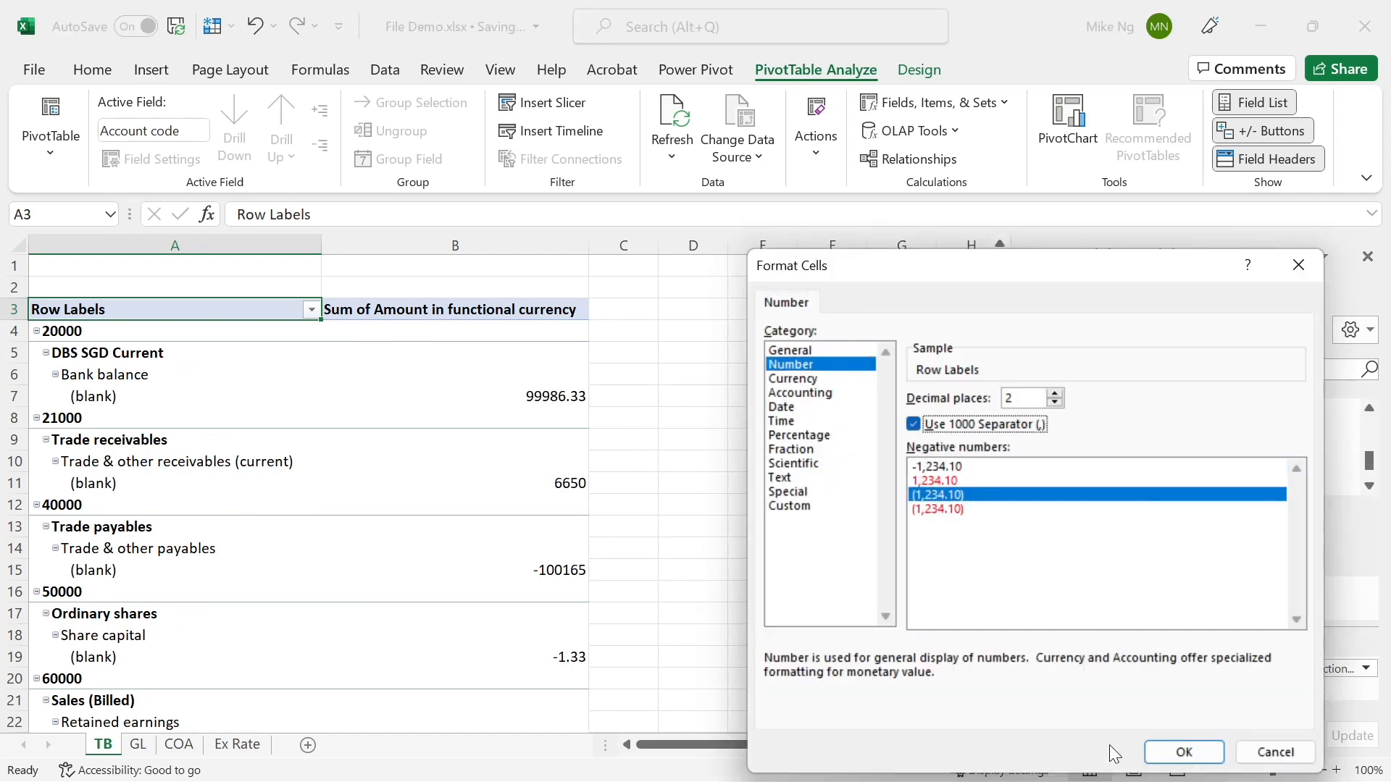
{"action": "left_click", "coordinate": [1178, 750]}
- Change the PivotTable's report layout to tabular form
{"action": "left_click", "coordinate": [1096, 677]}
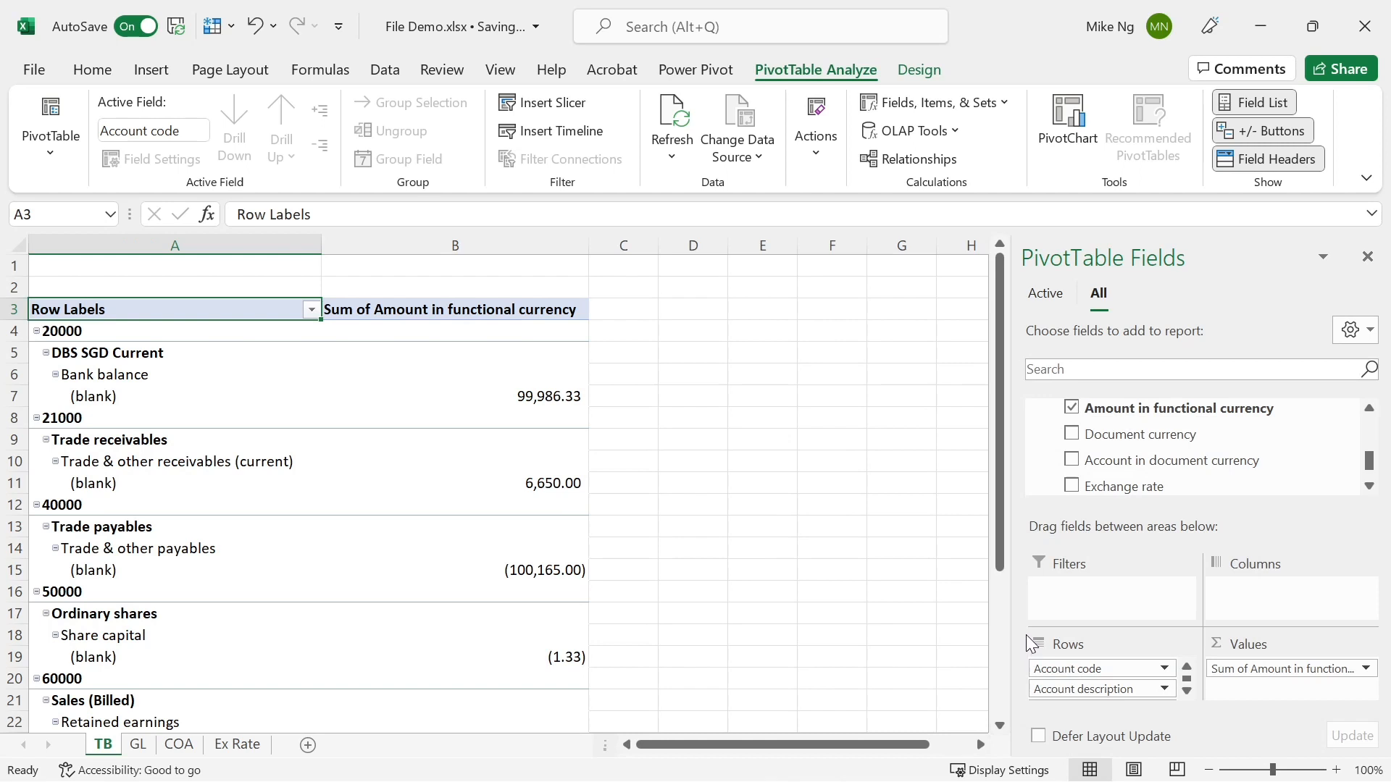
{"action": "left_click", "coordinate": [455, 418]}
{"action": "left_click", "coordinate": [918, 69]}
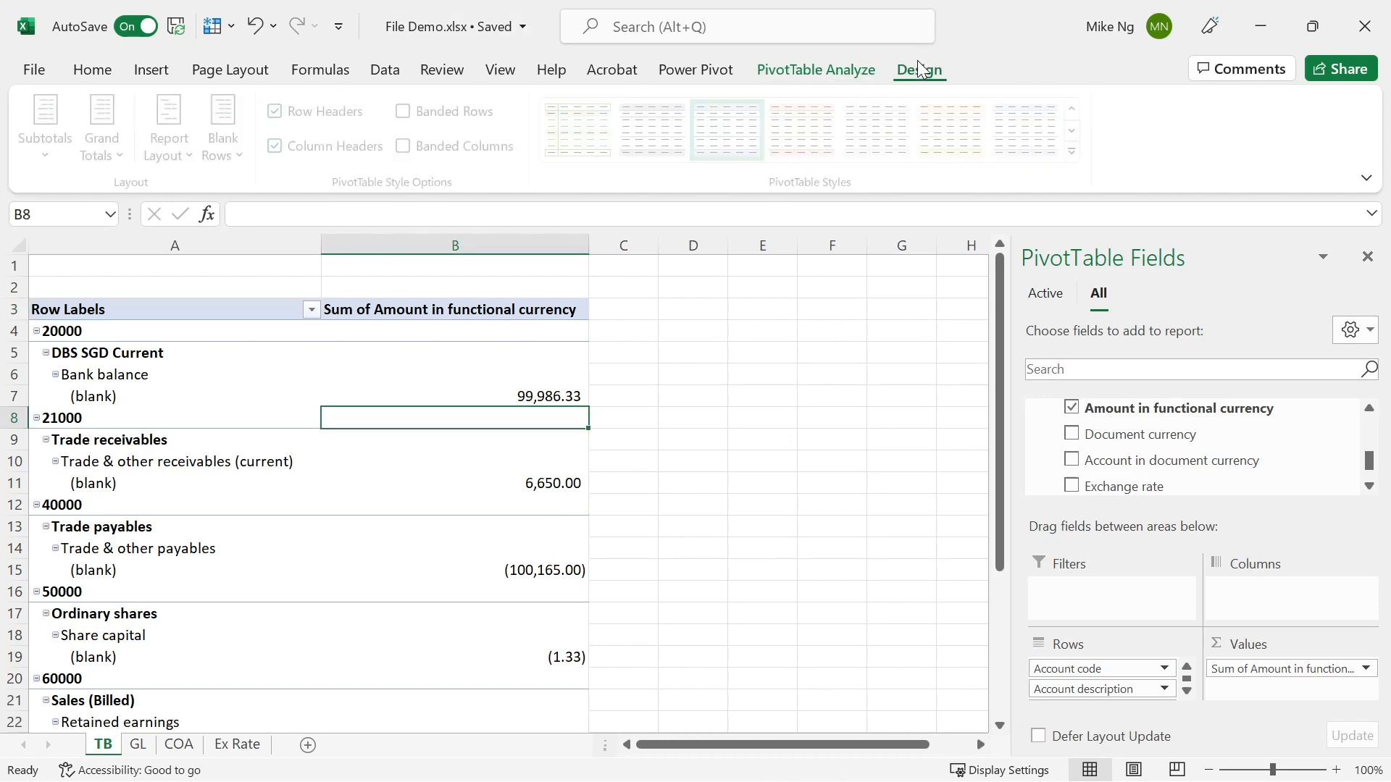
{"action": "left_click", "coordinate": [175, 152]}
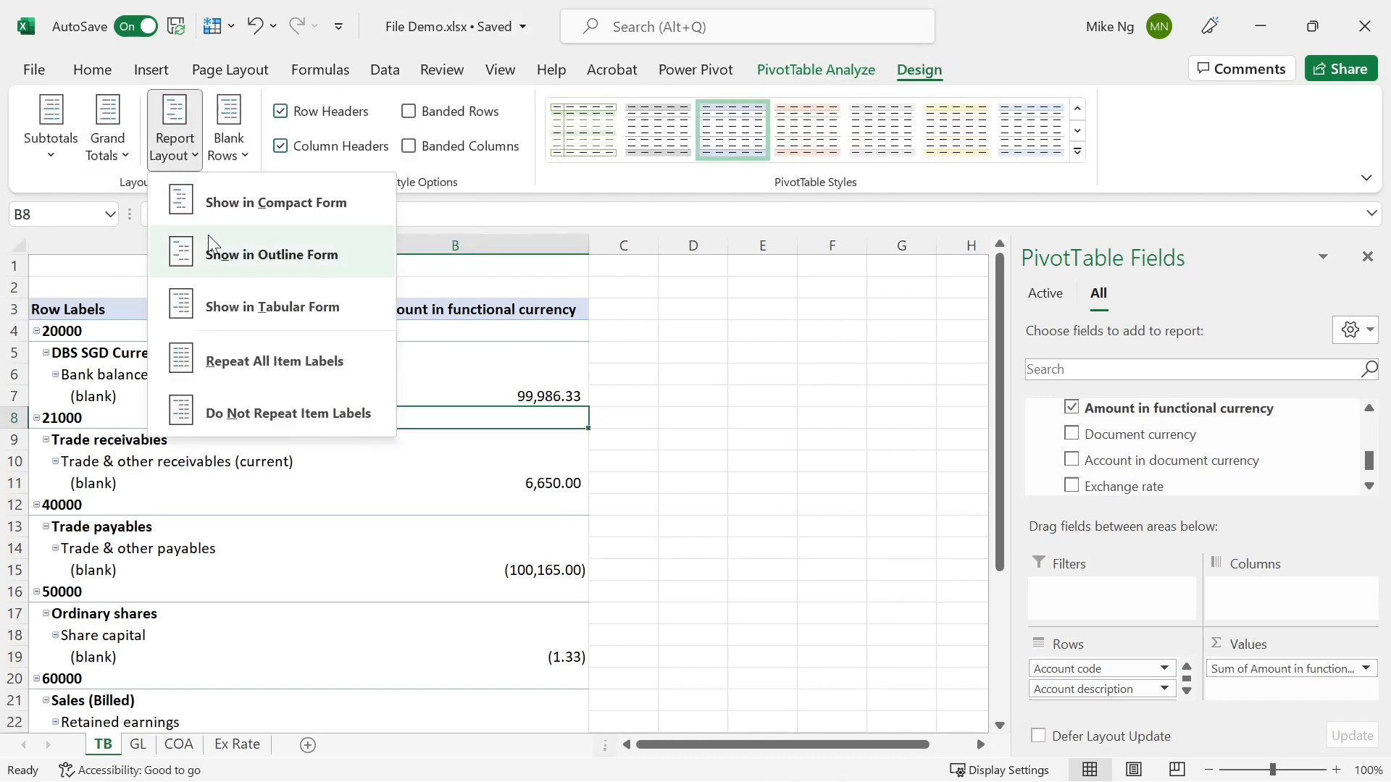
{"action": "left_click", "coordinate": [234, 313]}
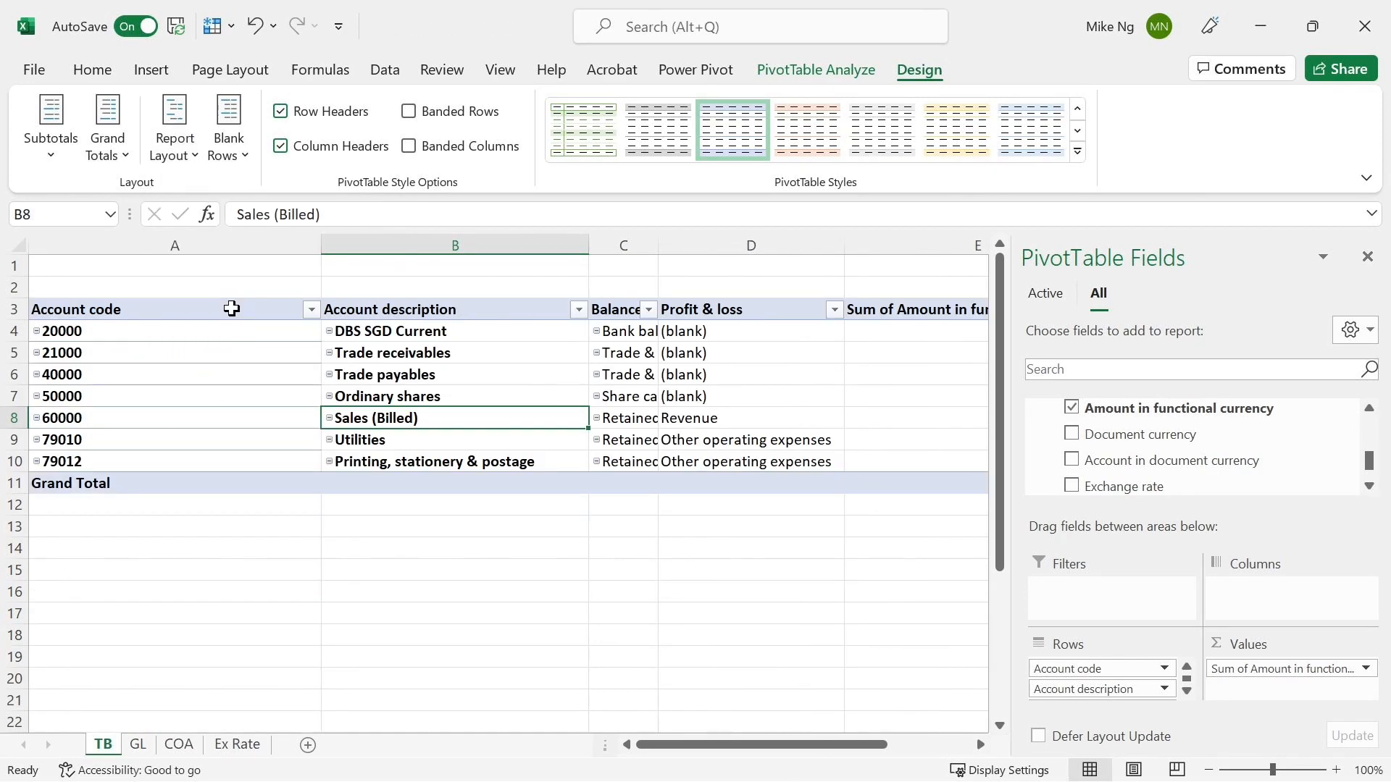
- Autofit the widths of the PivotTable's columns, including Balance sheets and Profit & loss
{"action": "double_click", "coordinate": [321, 246]}
{"action": "double_click", "coordinate": [414, 247]}
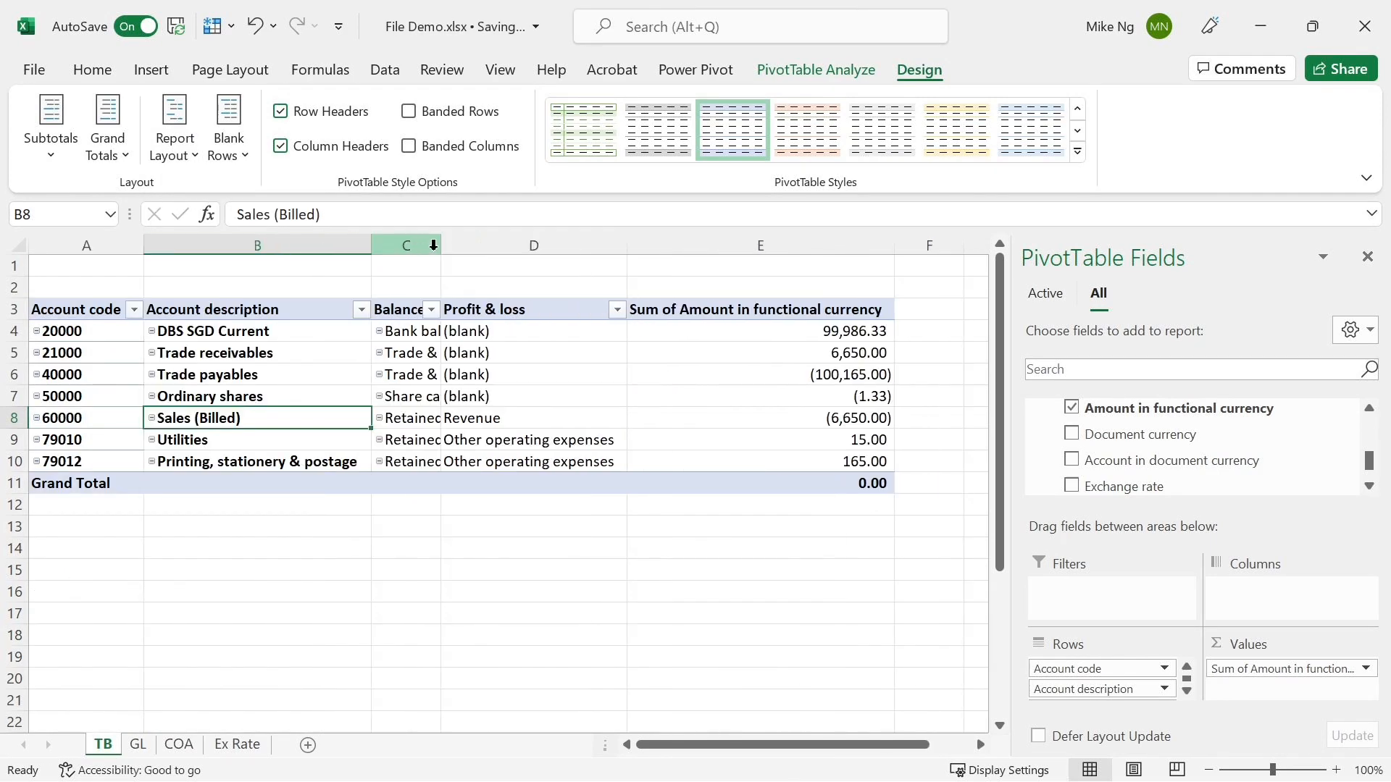
{"action": "left_click", "coordinate": [454, 239]}
{"action": "left_click_drag", "start_coordinate": [476, 240], "coordinate": [416, 243]}
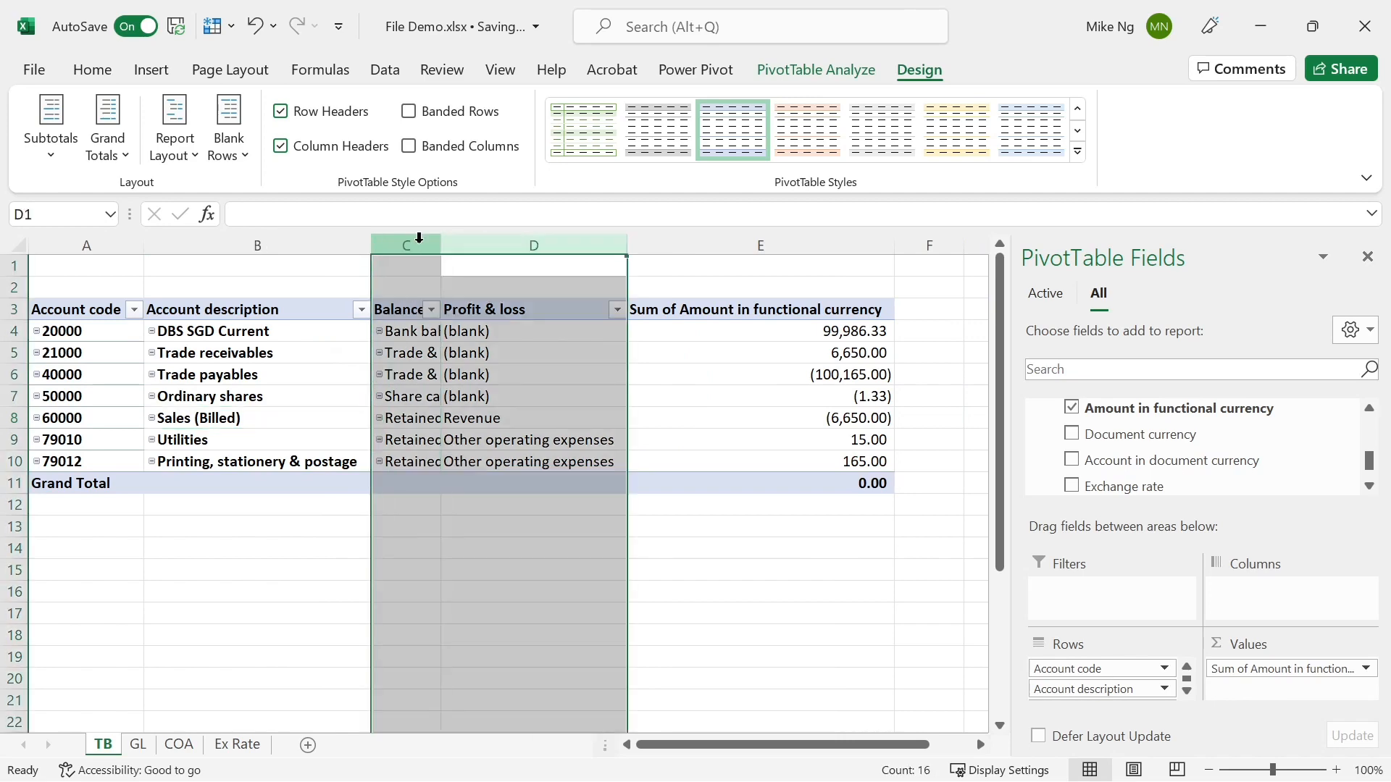
{"action": "double_click", "coordinate": [440, 243]}
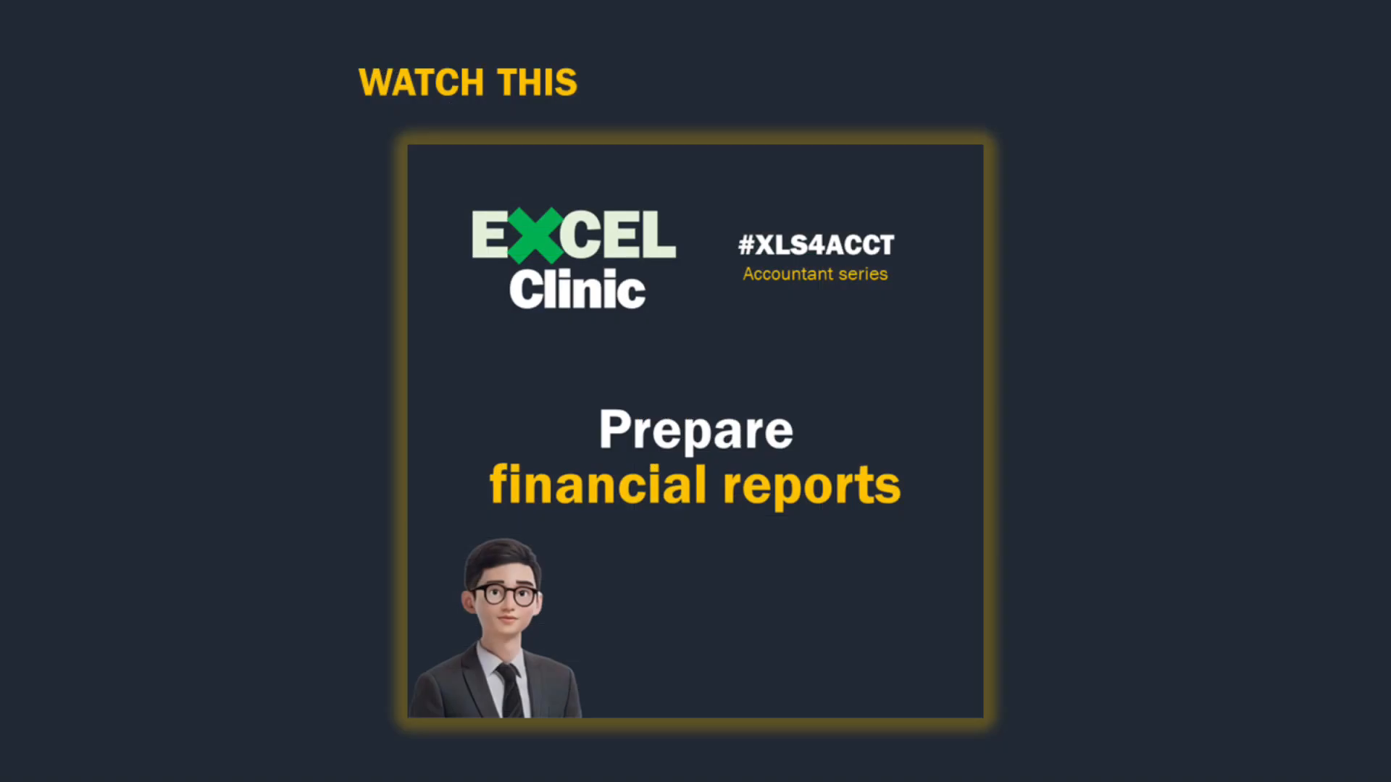